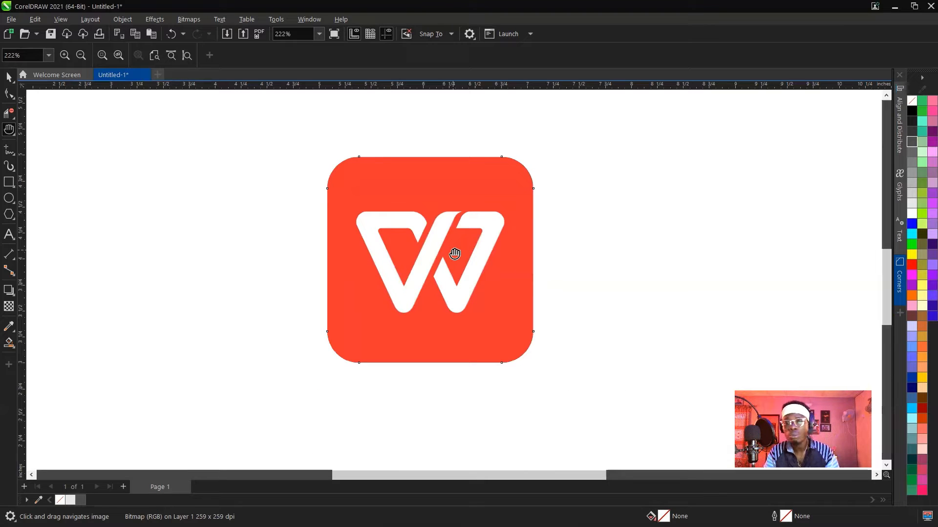
Draw a straight freehand line about 1.29 inches long along the W's outer left edge and set its outline width to Hairline.
{"action": "scroll", "coordinate": [411, 262], "scroll_direction": "up", "scroll_amount": 3}
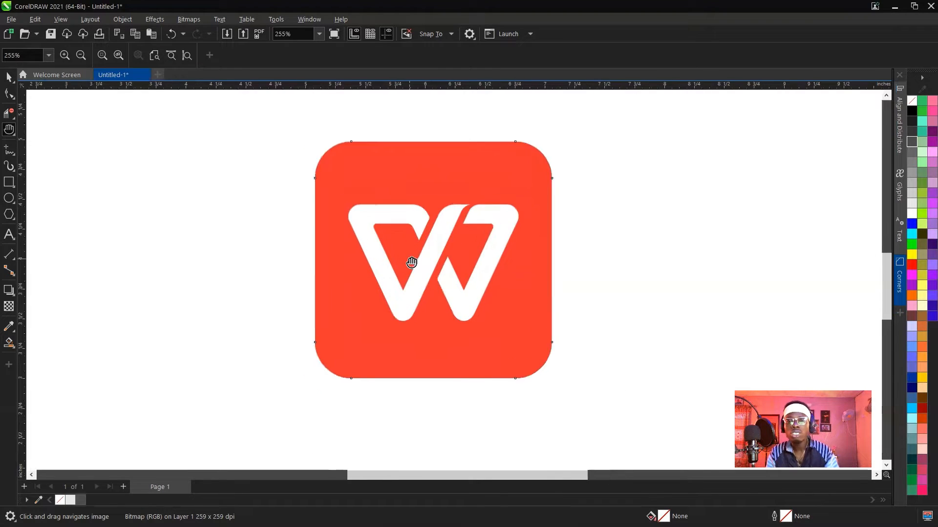
{"action": "left_click", "coordinate": [8, 149]}
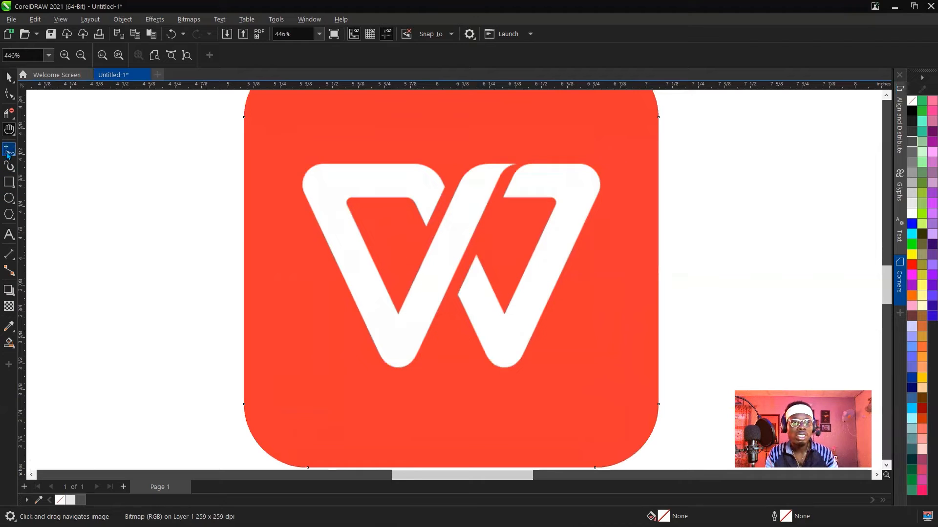
{"action": "scroll", "coordinate": [347, 224], "scroll_direction": "down", "scroll_amount": 2}
{"action": "scroll", "coordinate": [303, 182], "scroll_direction": "up", "scroll_amount": 2}
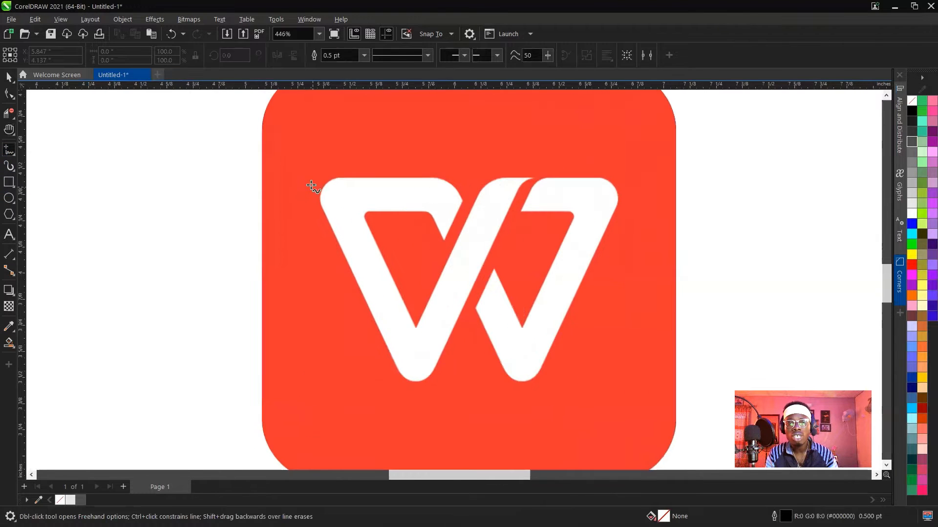
{"action": "left_click", "coordinate": [298, 172]}
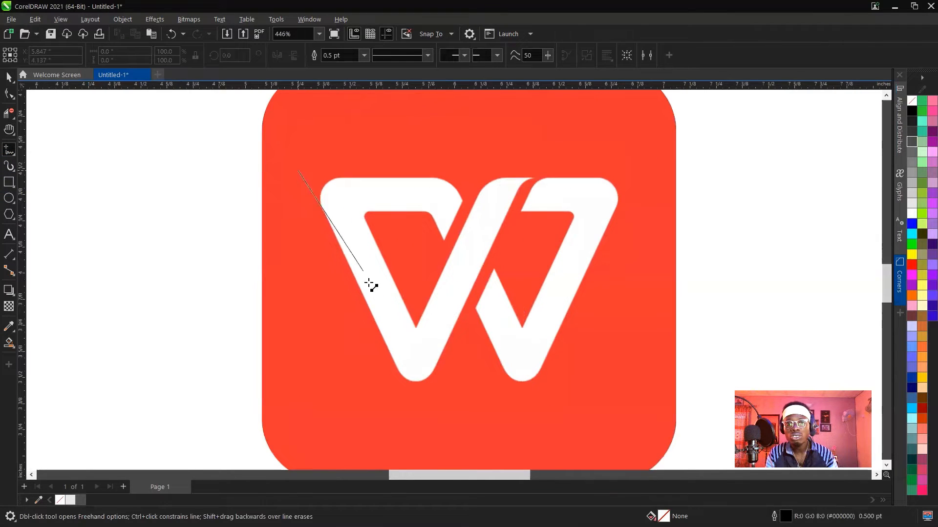
{"action": "left_click", "coordinate": [419, 411]}
{"action": "left_click", "coordinate": [364, 56]}
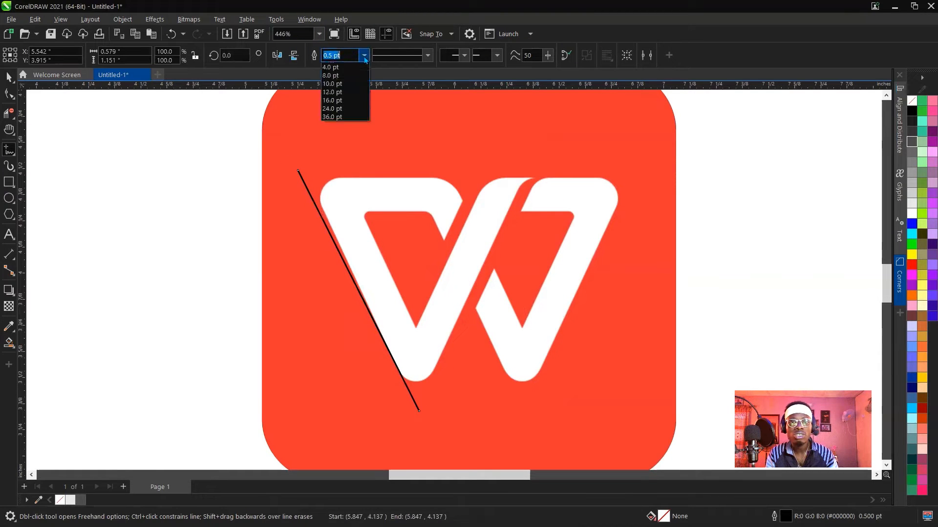
{"action": "left_click", "coordinate": [343, 76]}
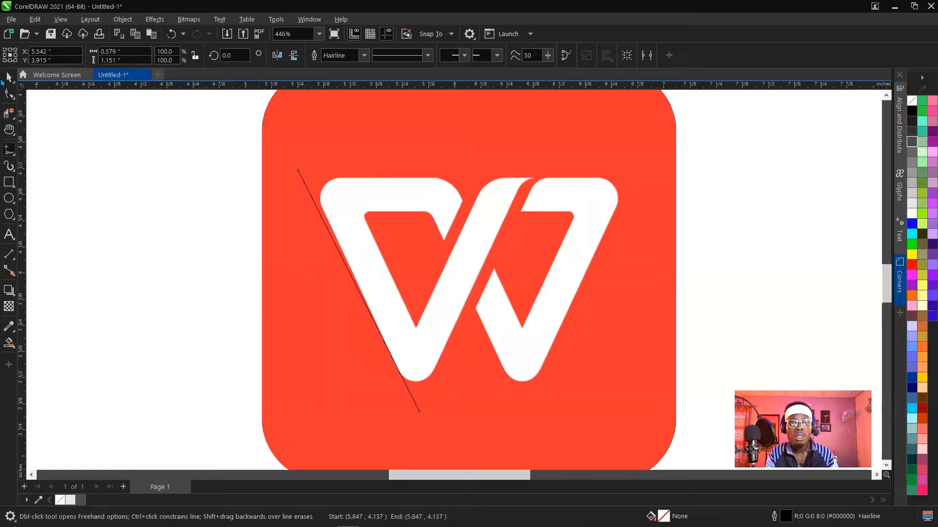
Adjust both end nodes of the slanted line with the Shape tool so it follows the W's outer left edge.
{"action": "key", "text": "F10"}
{"action": "scroll", "coordinate": [307, 196], "scroll_direction": "up", "scroll_amount": 1}
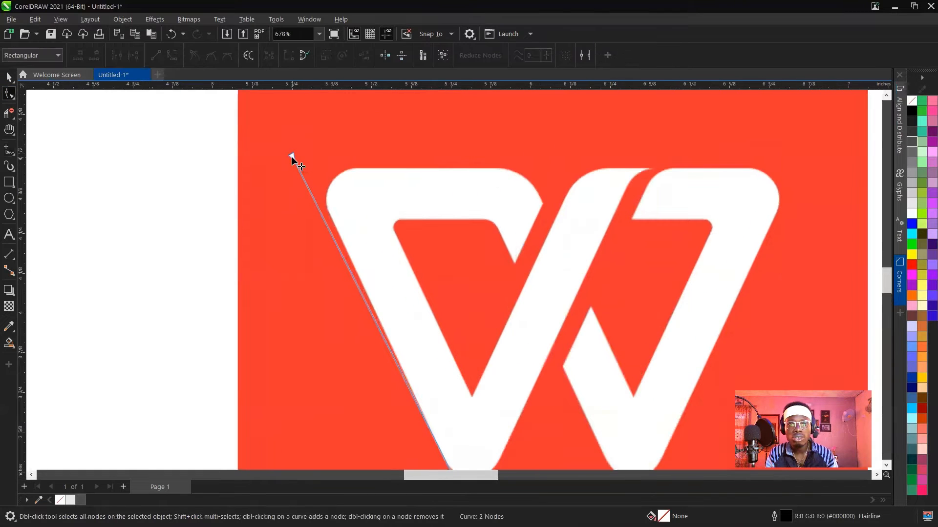
{"action": "left_click_drag", "start_coordinate": [292, 157], "coordinate": [300, 147]}
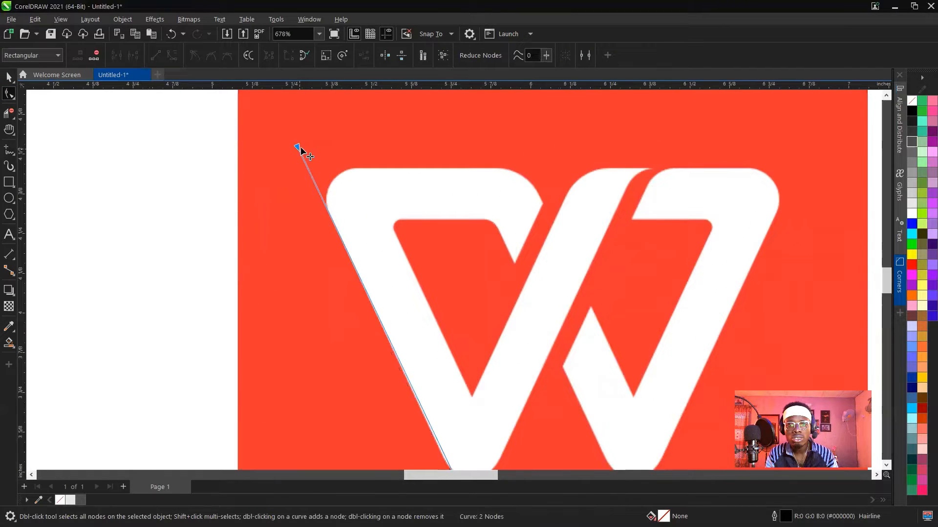
{"action": "scroll", "coordinate": [345, 235], "scroll_direction": "down", "scroll_amount": 2}
{"action": "scroll", "coordinate": [386, 325], "scroll_direction": "up", "scroll_amount": 2}
{"action": "left_click_drag", "start_coordinate": [361, 286], "coordinate": [367, 295]}
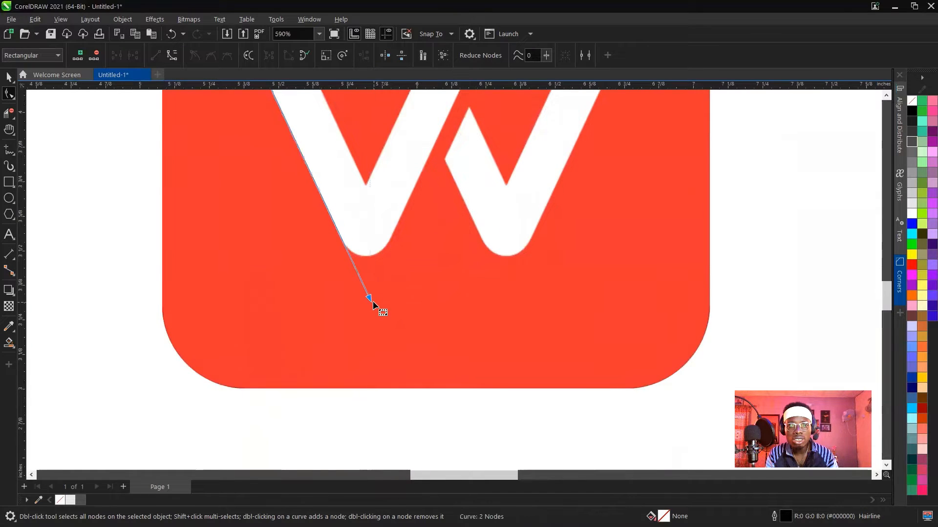
{"action": "scroll", "coordinate": [373, 301], "scroll_direction": "down", "scroll_amount": 2}
{"action": "scroll", "coordinate": [341, 199], "scroll_direction": "up", "scroll_amount": 3}
{"action": "scroll", "coordinate": [293, 157], "scroll_direction": "down", "scroll_amount": 4}
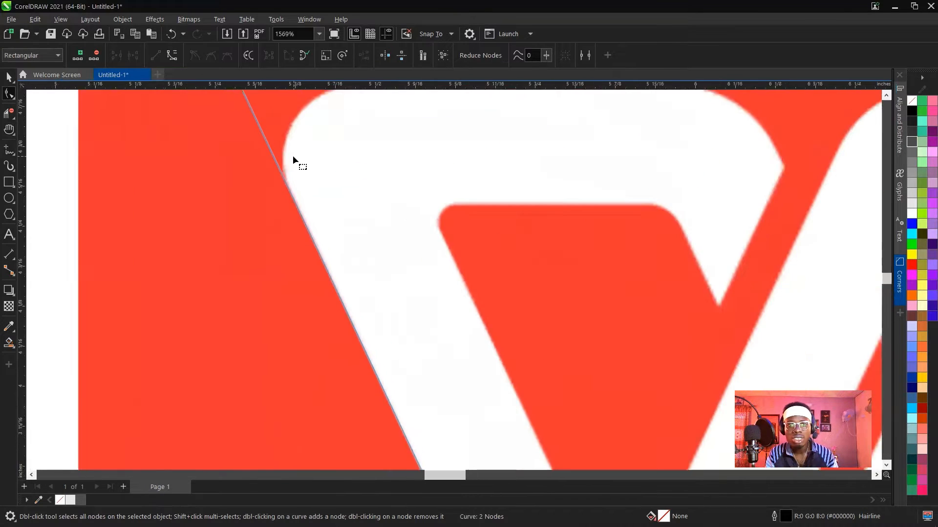
{"action": "scroll", "coordinate": [300, 170], "scroll_direction": "up", "scroll_amount": 2}
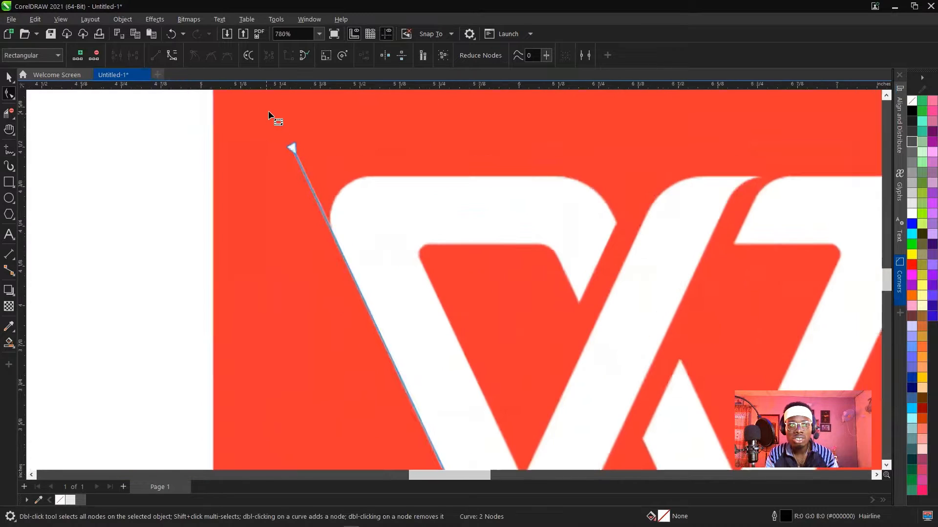
{"action": "mouse_move", "coordinate": [300, 161]}
{"action": "left_mouse_down"}
{"action": "mouse_move", "coordinate": [291, 184]}
{"action": "mouse_move", "coordinate": [297, 155]}
{"action": "left_mouse_up"}
{"action": "scroll", "coordinate": [299, 156], "scroll_direction": "down", "scroll_amount": 4}
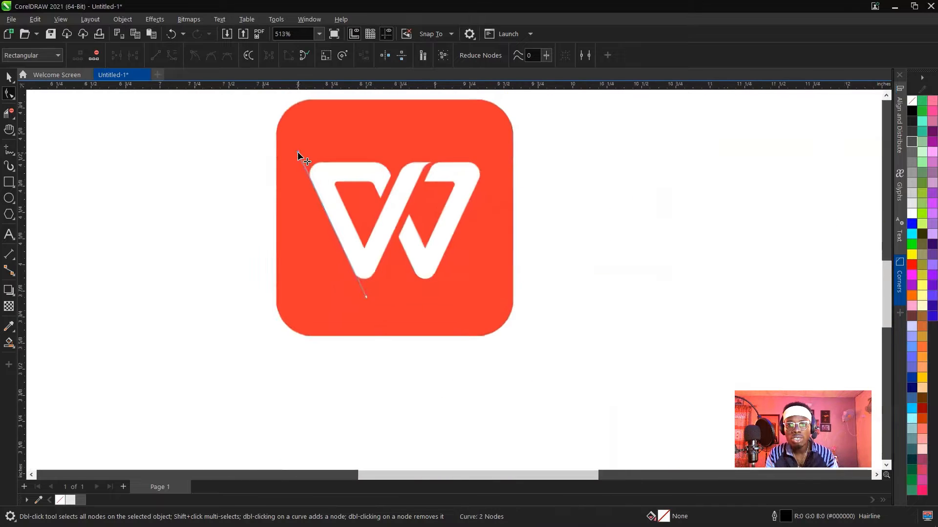
{"action": "scroll", "coordinate": [339, 225], "scroll_direction": "up", "scroll_amount": 2}
{"action": "scroll", "coordinate": [341, 225], "scroll_direction": "down", "scroll_amount": 2}
{"action": "scroll", "coordinate": [314, 183], "scroll_direction": "up", "scroll_amount": 1}
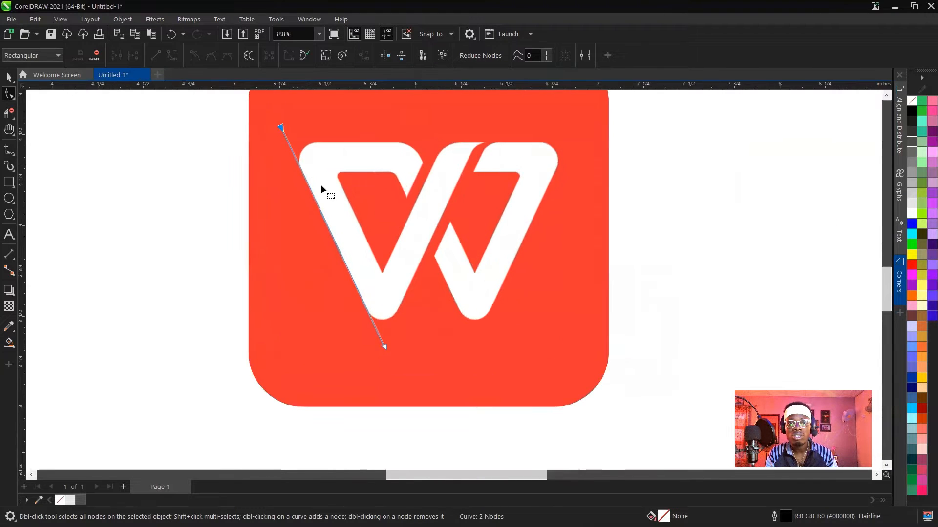
{"action": "scroll", "coordinate": [321, 184], "scroll_direction": "down", "scroll_amount": 3}
Copy the slanted line onto the inner edge of the W's left stroke.
{"action": "key", "text": "space"}
{"action": "scroll", "coordinate": [324, 180], "scroll_direction": "up", "scroll_amount": 3}
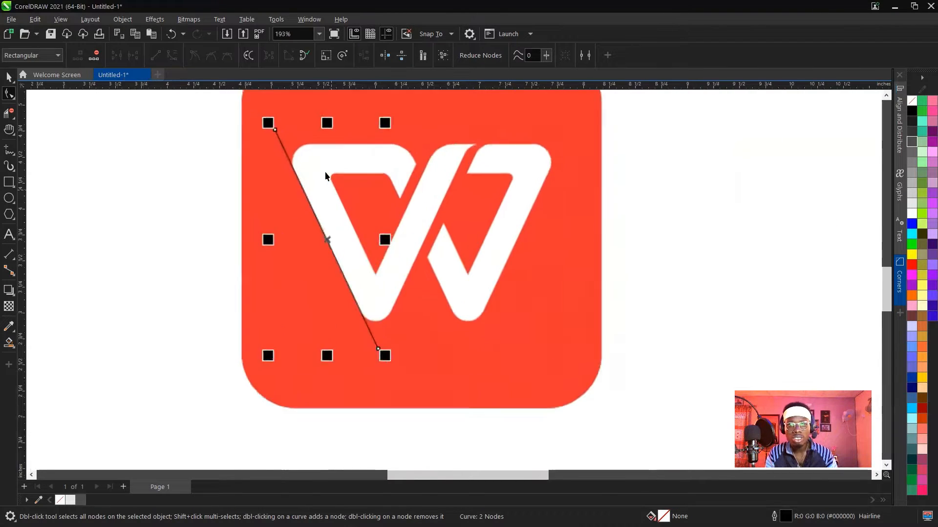
{"action": "scroll", "coordinate": [298, 136], "scroll_direction": "up", "scroll_amount": 1}
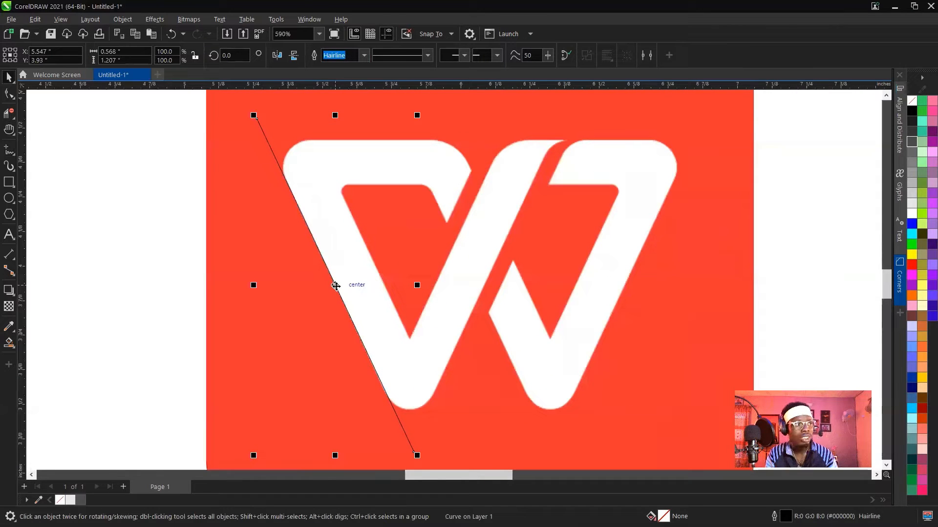
{"action": "left_click_drag", "start_coordinate": [335, 286], "coordinate": [380, 278]}
{"action": "scroll", "coordinate": [346, 184], "scroll_direction": "up", "scroll_amount": 4}
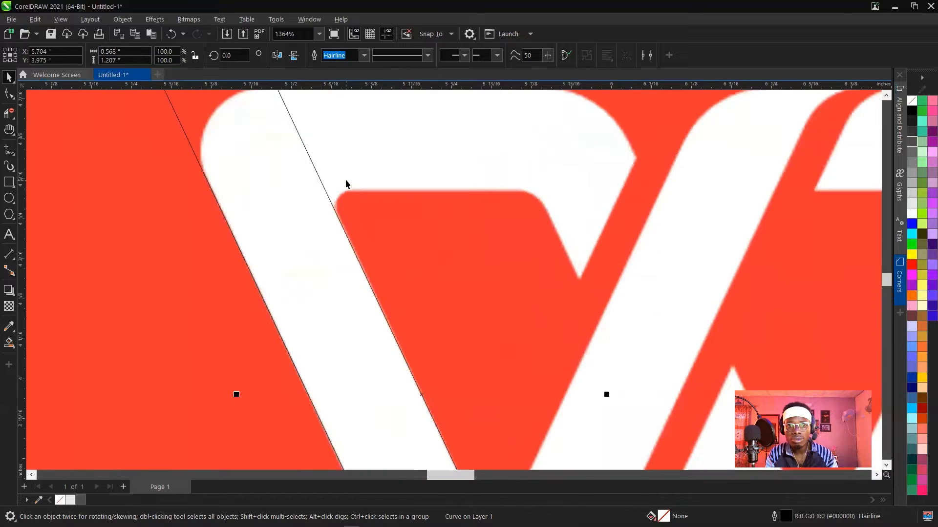
{"action": "scroll", "coordinate": [345, 184], "scroll_direction": "down", "scroll_amount": 5}
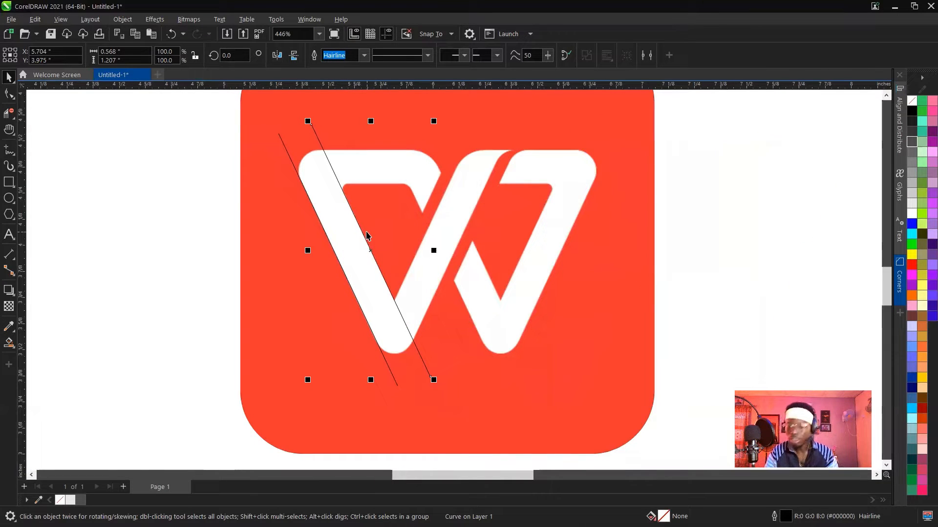
Mirror a duplicate of the slanted line horizontally and place a copy of it along the W's outer right edge.
{"action": "key", "text": "KP_Add"}
{"action": "left_click", "coordinate": [277, 55]}
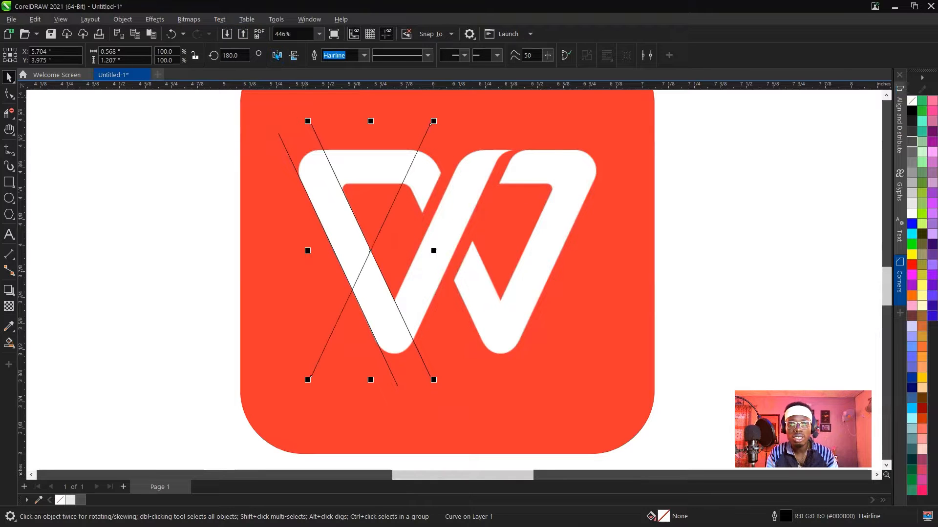
{"action": "left_click_drag", "start_coordinate": [369, 255], "coordinate": [553, 267]}
{"action": "scroll", "coordinate": [552, 266], "scroll_direction": "up", "scroll_amount": 3}
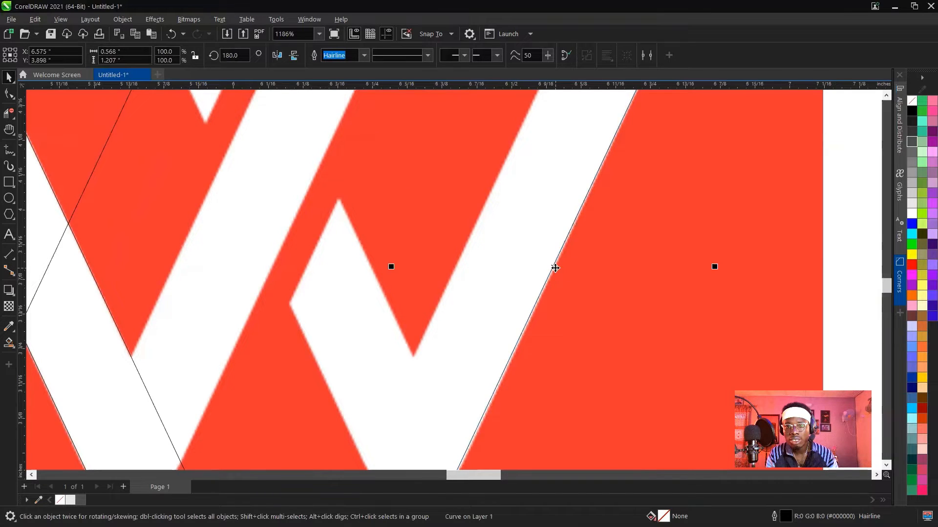
{"action": "scroll", "coordinate": [553, 267], "scroll_direction": "up", "scroll_amount": 2}
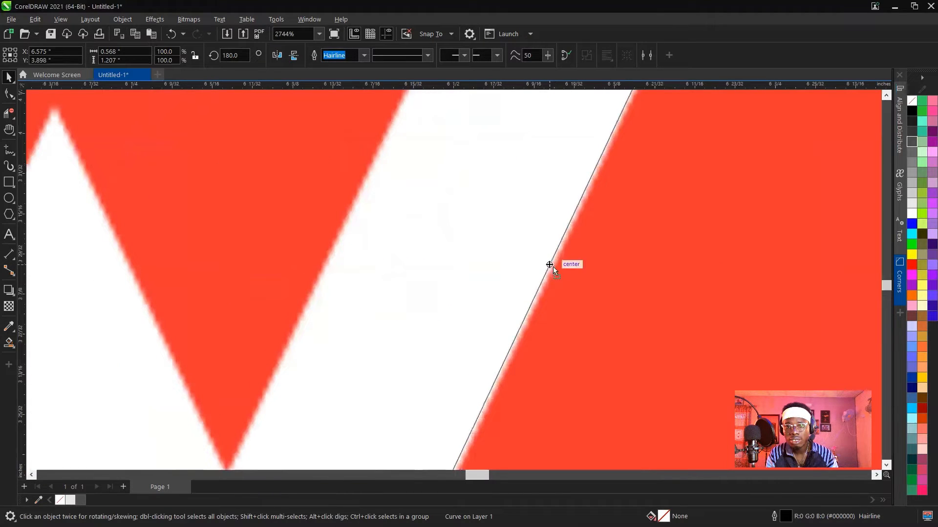
Copy the mirrored line onto the inner edge of the W's right stroke.
{"action": "left_click_drag", "start_coordinate": [552, 266], "coordinate": [356, 204]}
{"action": "scroll", "coordinate": [395, 260], "scroll_direction": "down", "scroll_amount": 1}
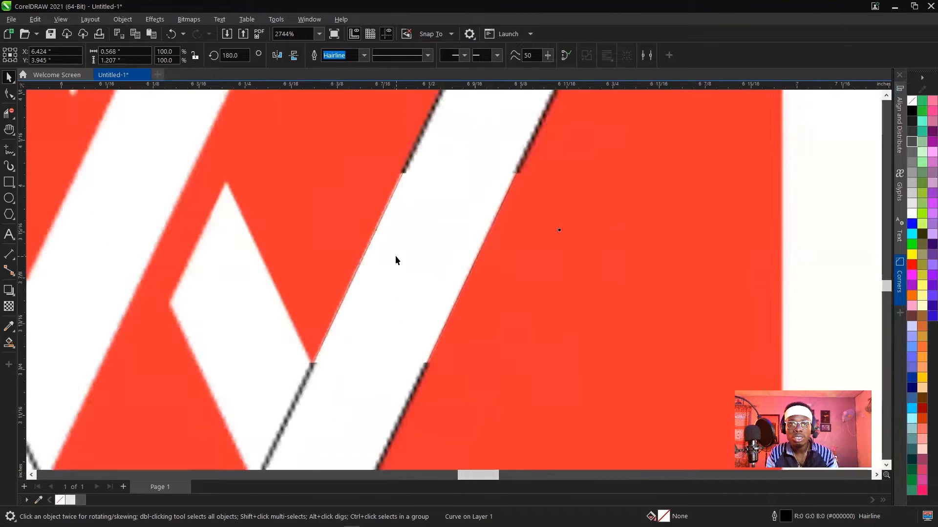
{"action": "scroll", "coordinate": [396, 260], "scroll_direction": "down", "scroll_amount": 4}
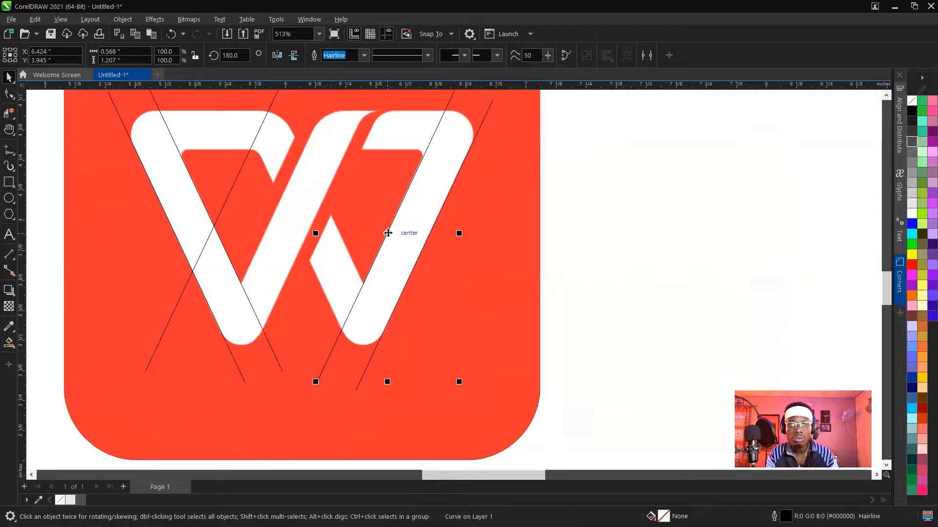
Copy the mirrored line onto both edges of the W's middle diagonal and the cut end of the upper left piece.
{"action": "left_click_drag", "start_coordinate": [388, 233], "coordinate": [310, 228]}
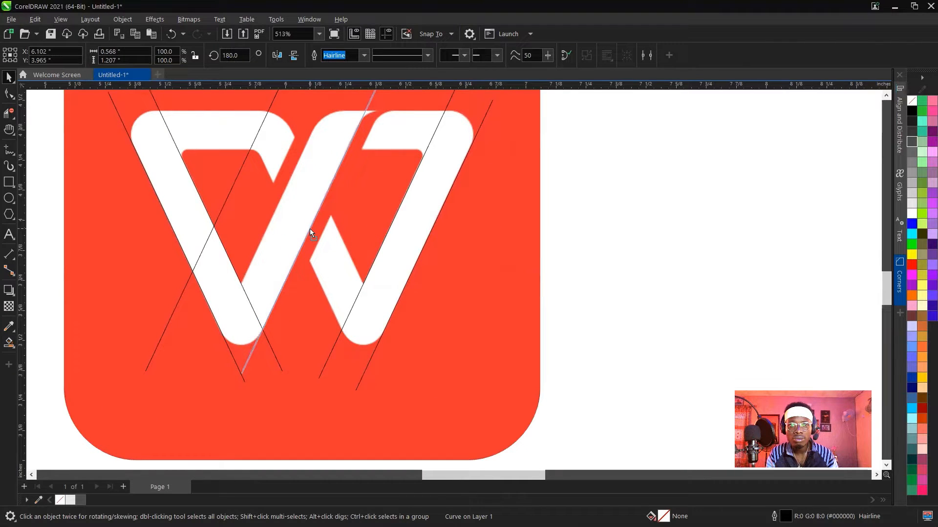
{"action": "left_click_drag", "start_coordinate": [310, 229], "coordinate": [253, 210]}
{"action": "scroll", "coordinate": [310, 228], "scroll_direction": "up", "scroll_amount": 2}
{"action": "scroll", "coordinate": [274, 222], "scroll_direction": "down", "scroll_amount": 3}
{"action": "scroll", "coordinate": [268, 174], "scroll_direction": "up", "scroll_amount": 5}
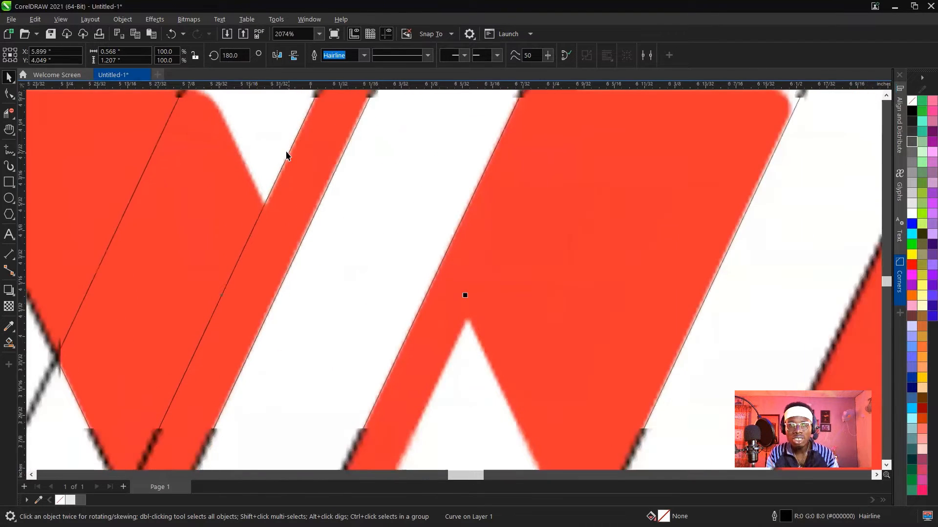
{"action": "scroll", "coordinate": [286, 155], "scroll_direction": "down", "scroll_amount": 7}
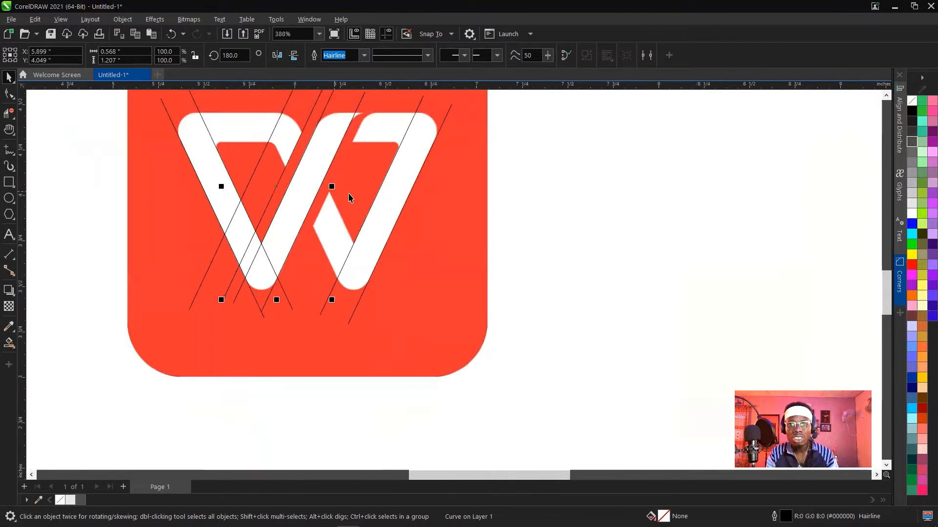
Copy the mirrored line onto the cut edge of the short lower piece beside the middle diagonal and align it with the tip.
{"action": "left_click", "coordinate": [368, 213]}
{"action": "left_click_drag", "start_coordinate": [370, 208], "coordinate": [328, 197]}
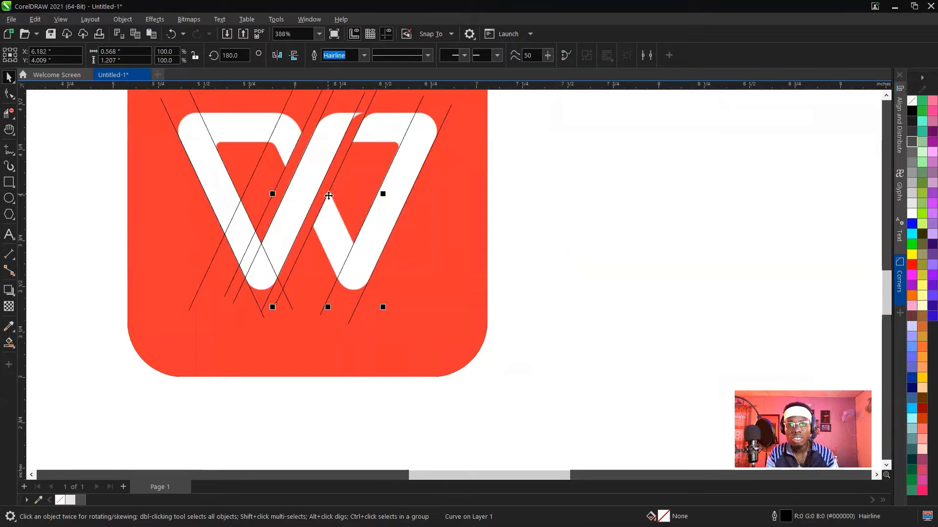
{"action": "scroll", "coordinate": [333, 180], "scroll_direction": "up", "scroll_amount": 5}
{"action": "scroll", "coordinate": [334, 179], "scroll_direction": "up", "scroll_amount": 2}
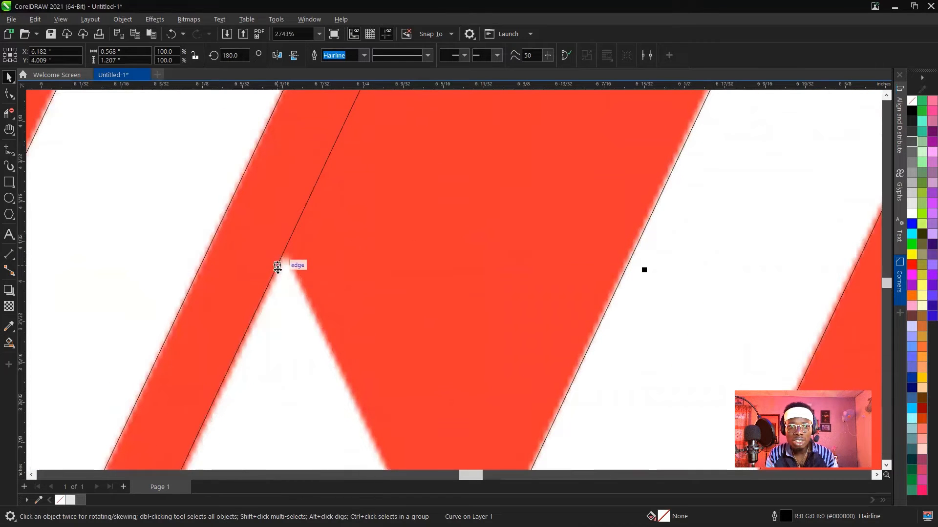
{"action": "mouse_move", "coordinate": [278, 267]}
{"action": "left_mouse_down"}
{"action": "mouse_move", "coordinate": [281, 276]}
{"action": "mouse_move", "coordinate": [286, 269]}
{"action": "left_mouse_up"}
{"action": "scroll", "coordinate": [293, 270], "scroll_direction": "down", "scroll_amount": 3}
{"action": "scroll", "coordinate": [293, 270], "scroll_direction": "down", "scroll_amount": 4}
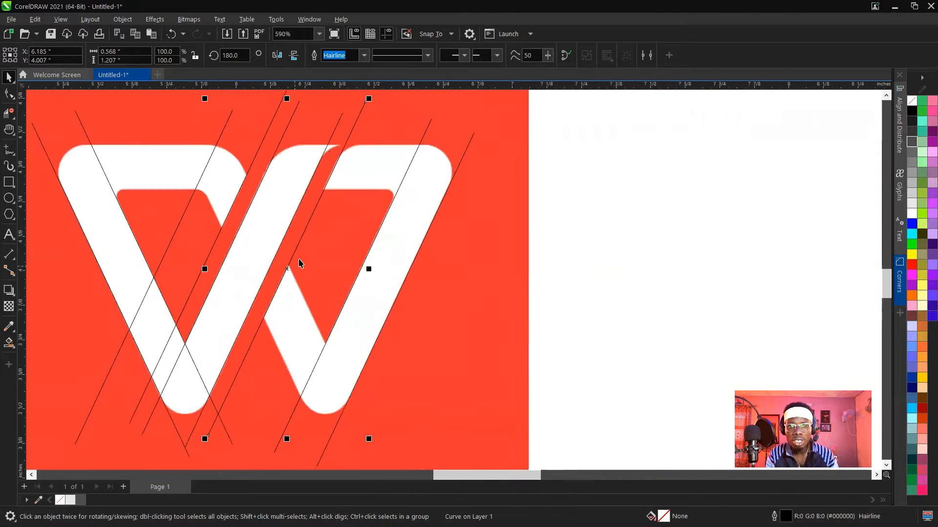
{"action": "scroll", "coordinate": [562, 197], "scroll_direction": "down", "scroll_amount": 1}
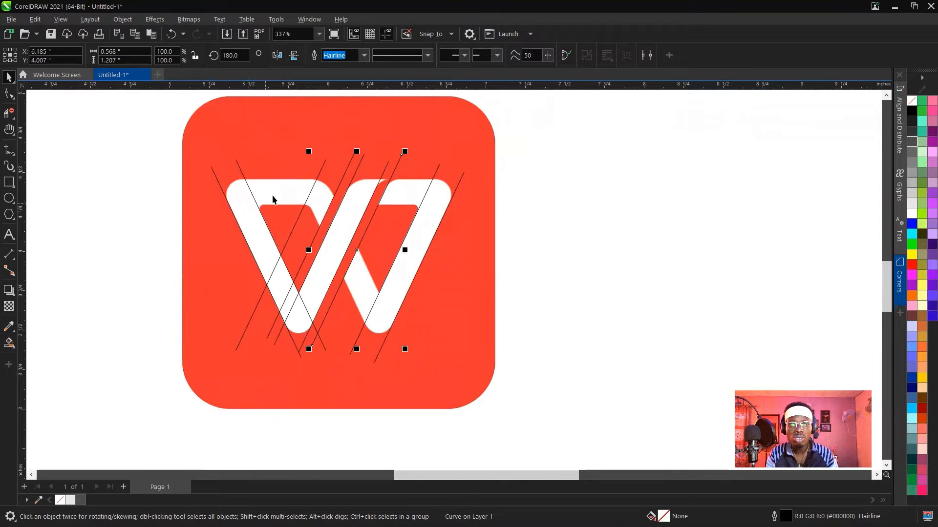
{"action": "scroll", "coordinate": [262, 224], "scroll_direction": "up", "scroll_amount": 1}
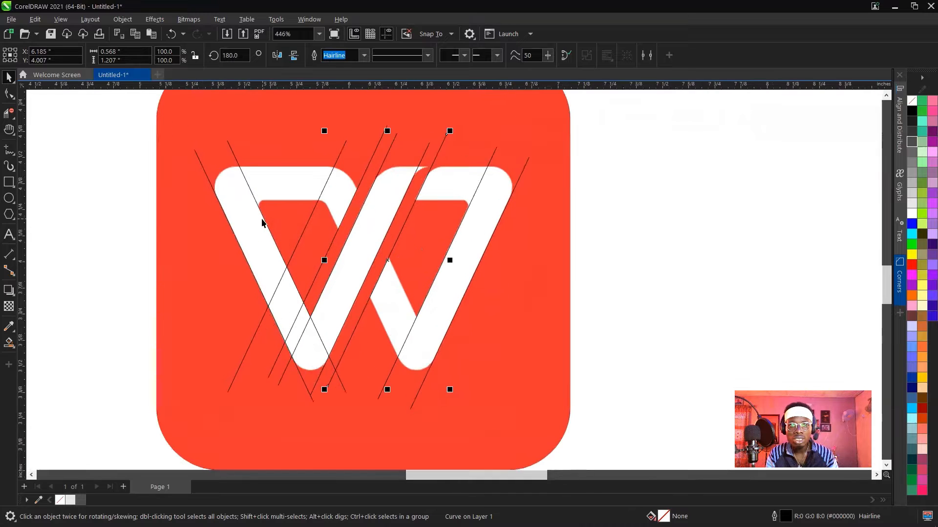
Draw a horizontal line about 1.8 inches long across the top of the W and set its outline width to Hairline.
{"action": "left_click", "coordinate": [9, 149]}
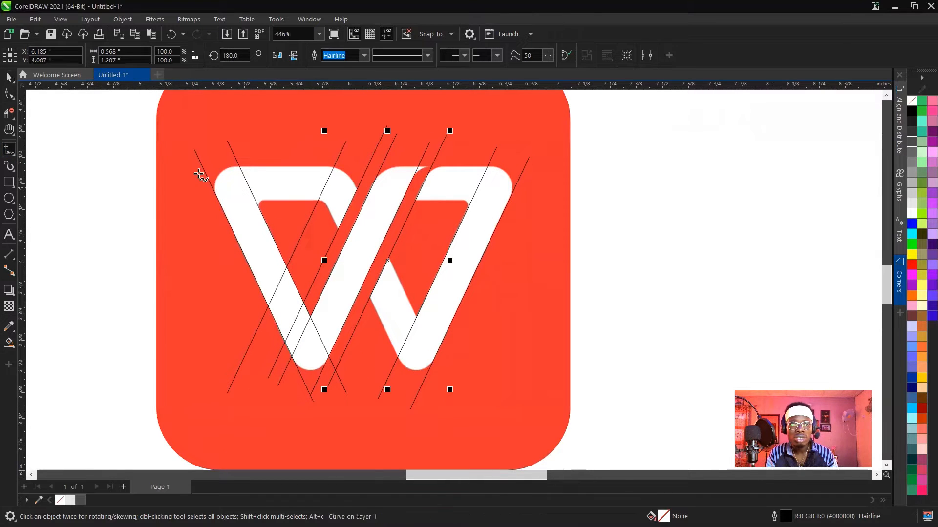
{"action": "left_click", "coordinate": [187, 166]}
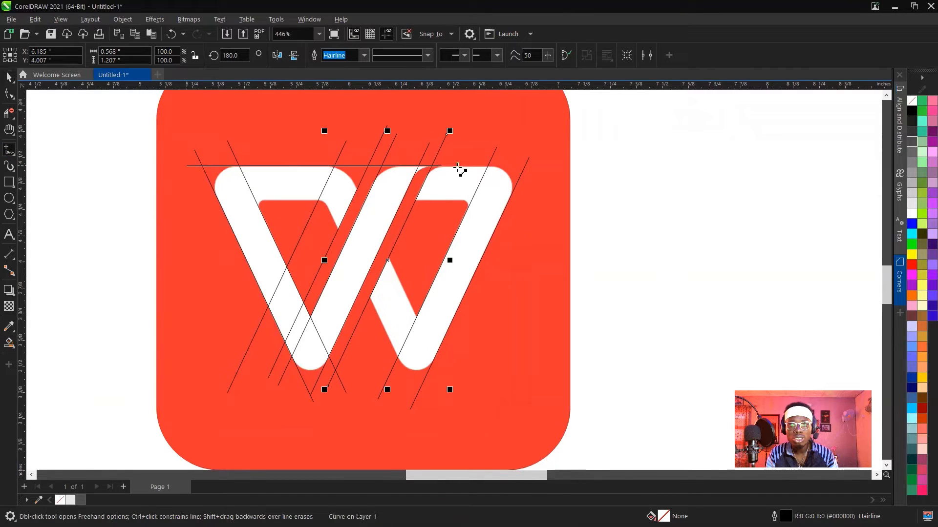
{"action": "left_click", "coordinate": [568, 174], "text": "ctrl"}
{"action": "left_click", "coordinate": [364, 55]}
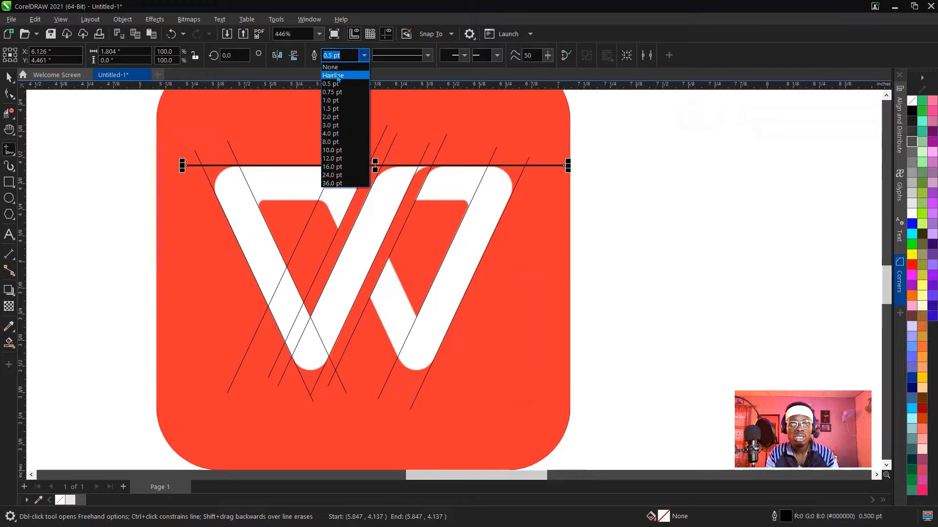
{"action": "left_click", "coordinate": [337, 82]}
Align the horizontal line with the W's top edge and copy it onto the lower edge of the top bars.
{"action": "scroll", "coordinate": [310, 127], "scroll_direction": "up", "scroll_amount": 3}
{"action": "scroll", "coordinate": [378, 200], "scroll_direction": "up", "scroll_amount": 2}
{"action": "key", "text": "space"}
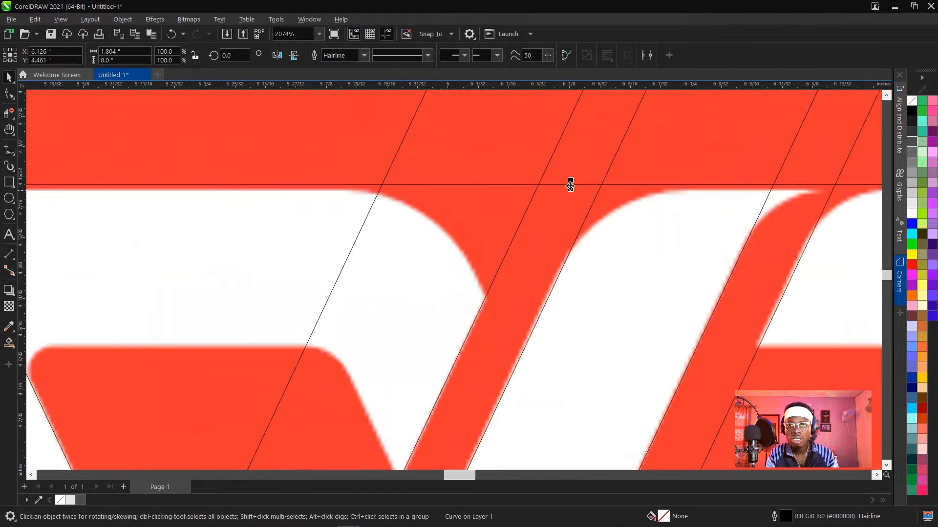
{"action": "left_click_drag", "start_coordinate": [520, 184], "coordinate": [329, 345]}
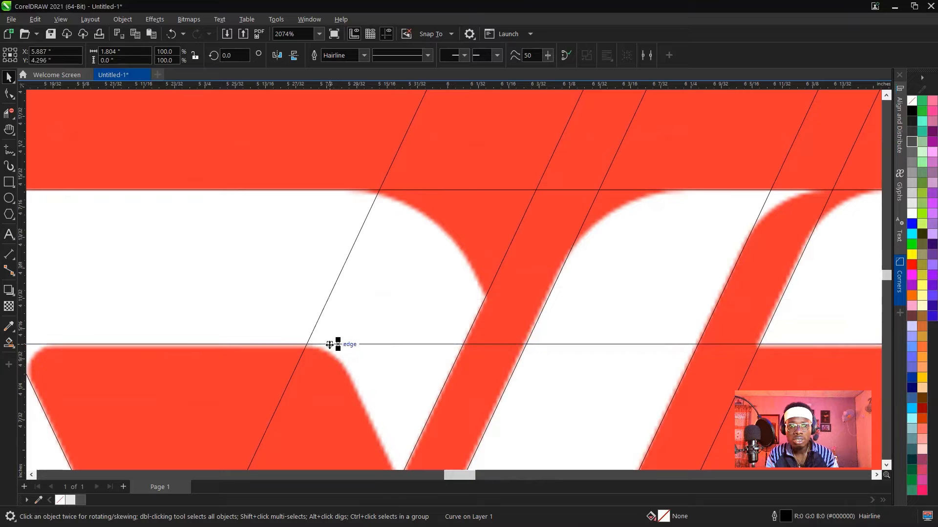
Nudge the lower horizontal line down to align precisely with the lower edge of the W's top bars.
{"action": "scroll", "coordinate": [382, 273], "scroll_direction": "down", "scroll_amount": 5}
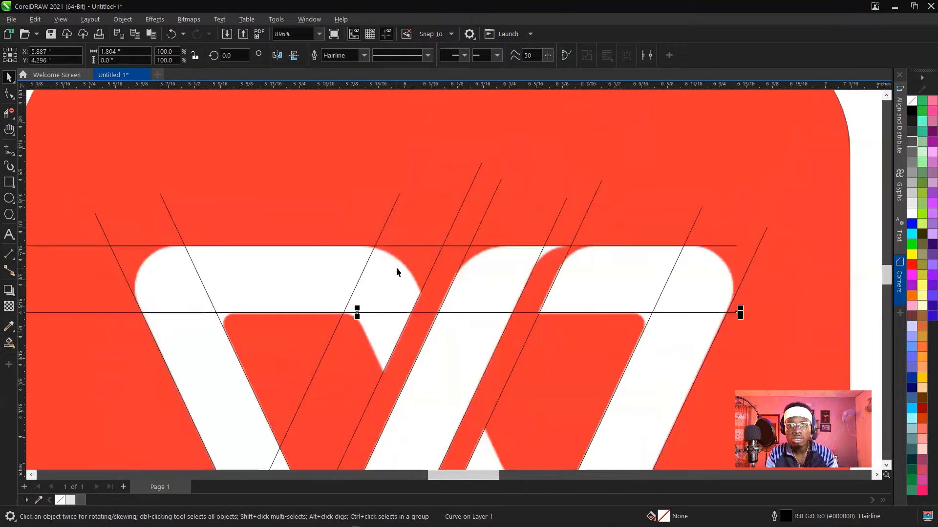
{"action": "scroll", "coordinate": [410, 355], "scroll_direction": "up", "scroll_amount": 2}
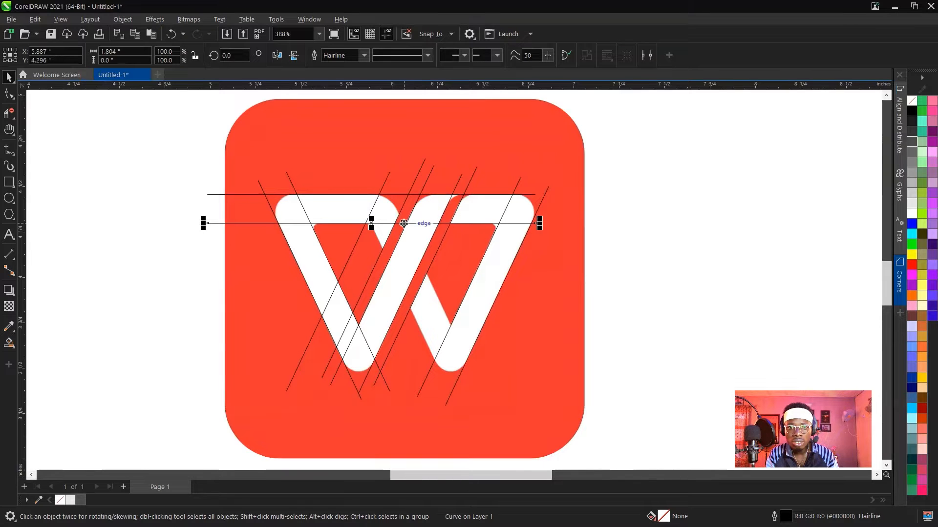
{"action": "scroll", "coordinate": [405, 221], "scroll_direction": "up", "scroll_amount": 4}
{"action": "scroll", "coordinate": [304, 222], "scroll_direction": "up", "scroll_amount": 10}
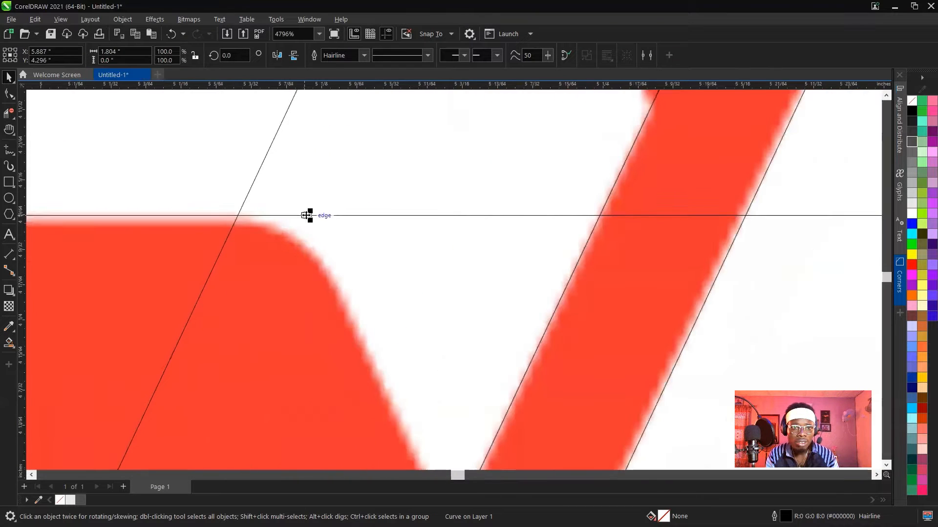
{"action": "left_click_drag", "start_coordinate": [311, 215], "coordinate": [310, 220]}
{"action": "scroll", "coordinate": [310, 220], "scroll_direction": "down", "scroll_amount": 10}
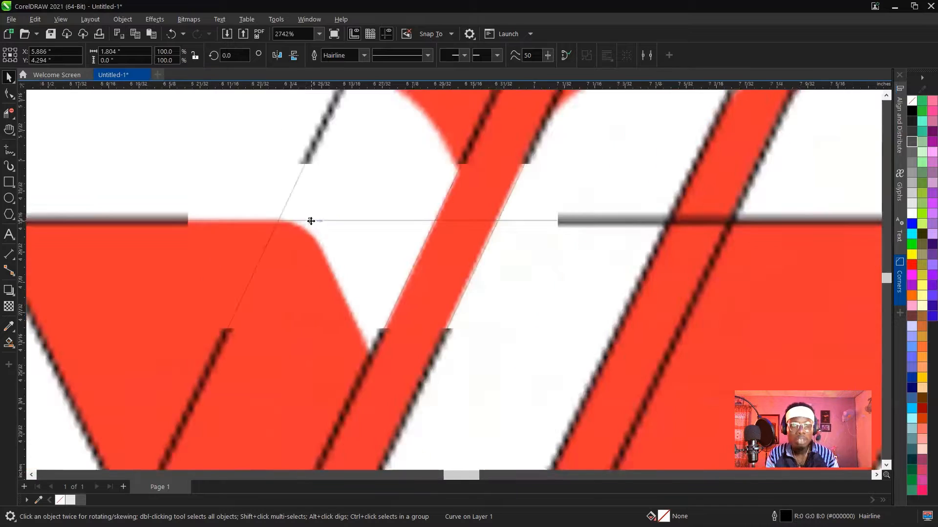
{"action": "scroll", "coordinate": [311, 221], "scroll_direction": "down", "scroll_amount": 1}
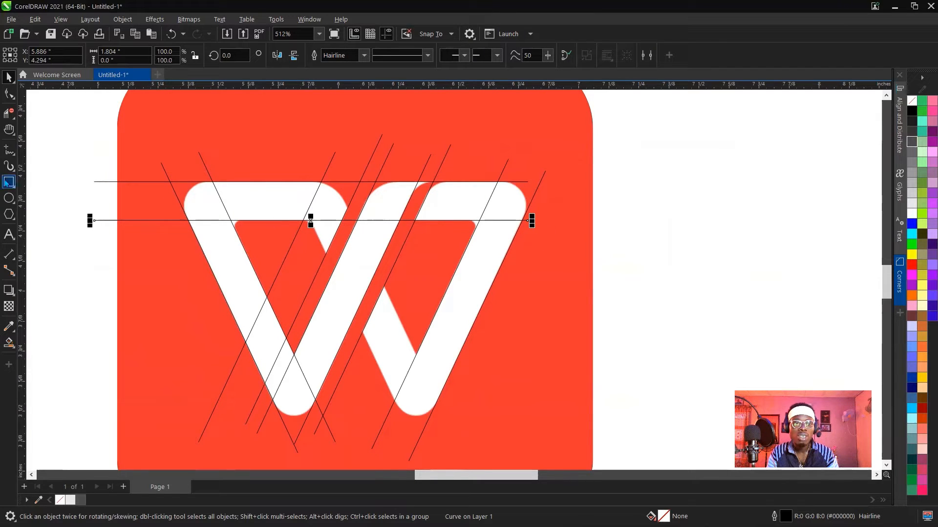
Draw a circle about 0.185 inches in diameter inside the W's upper left rounded corner.
{"action": "left_click", "coordinate": [12, 202]}
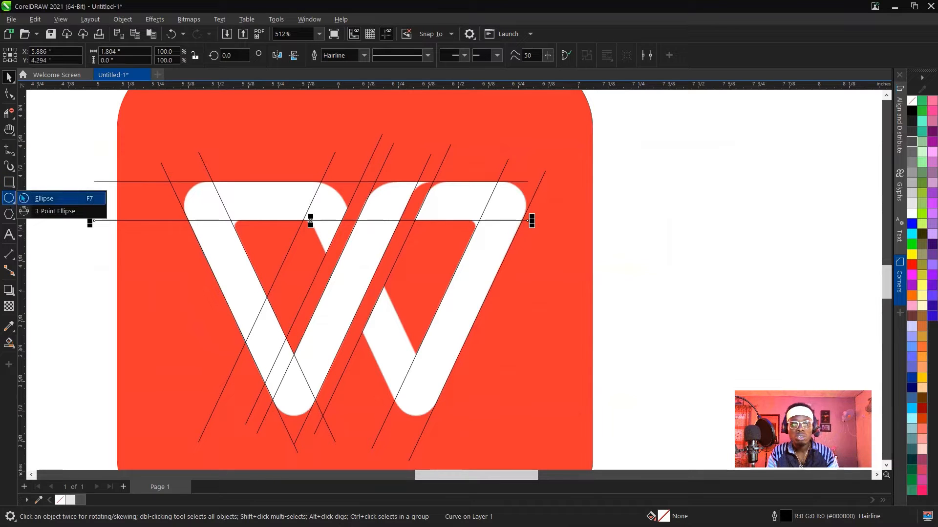
{"action": "left_click", "coordinate": [44, 199]}
{"action": "scroll", "coordinate": [194, 193], "scroll_direction": "up", "scroll_amount": 2}
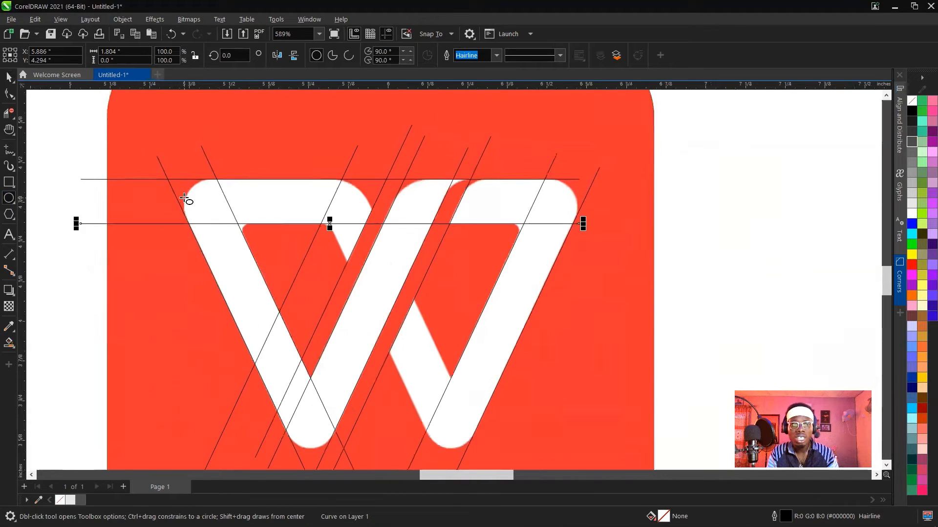
{"action": "scroll", "coordinate": [192, 188], "scroll_direction": "up", "scroll_amount": 3}
{"action": "mouse_move", "coordinate": [197, 183]}
{"action": "left_mouse_down"}
{"action": "mouse_move", "coordinate": [273, 262]}
{"action": "mouse_move", "coordinate": [315, 280]}
{"action": "left_mouse_up"}
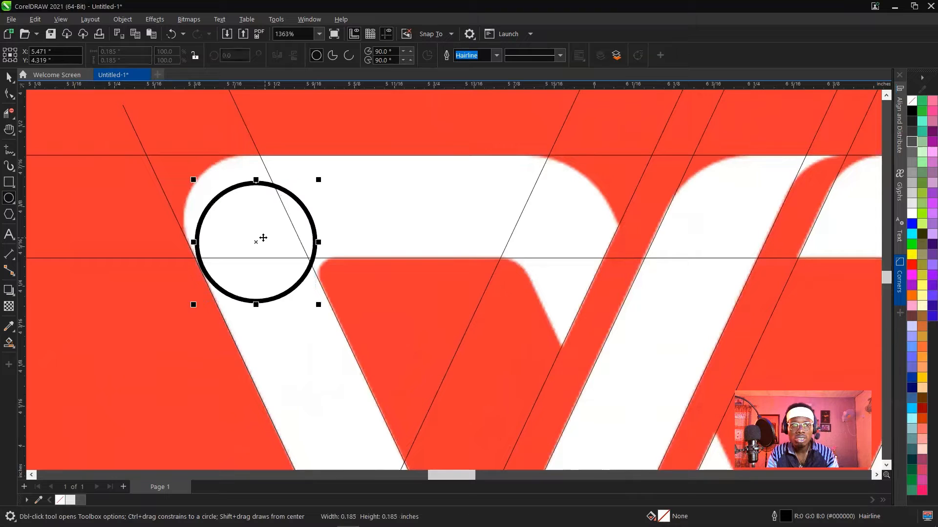
Set the circle's outline width to Hairline.
{"action": "key", "text": "space"}
{"action": "left_click", "coordinate": [496, 55]}
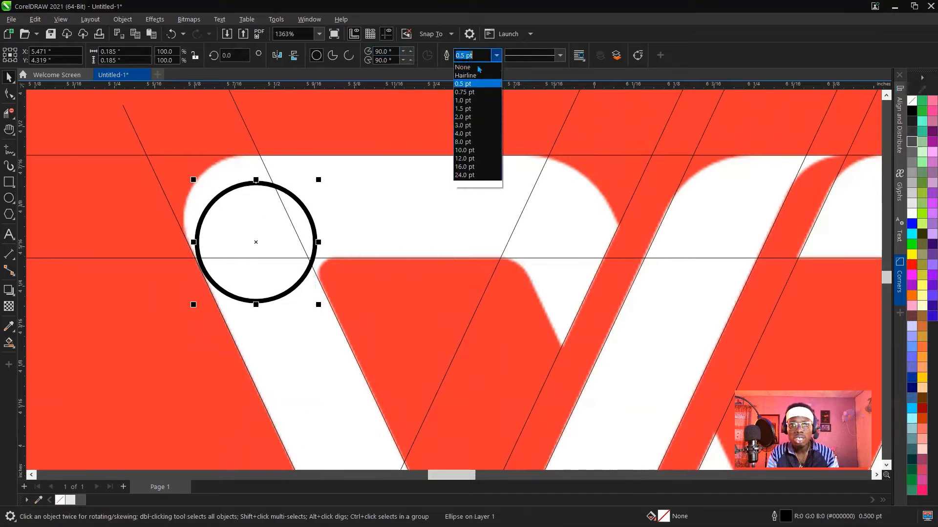
{"action": "left_click", "coordinate": [472, 68]}
{"action": "left_click", "coordinate": [496, 55]}
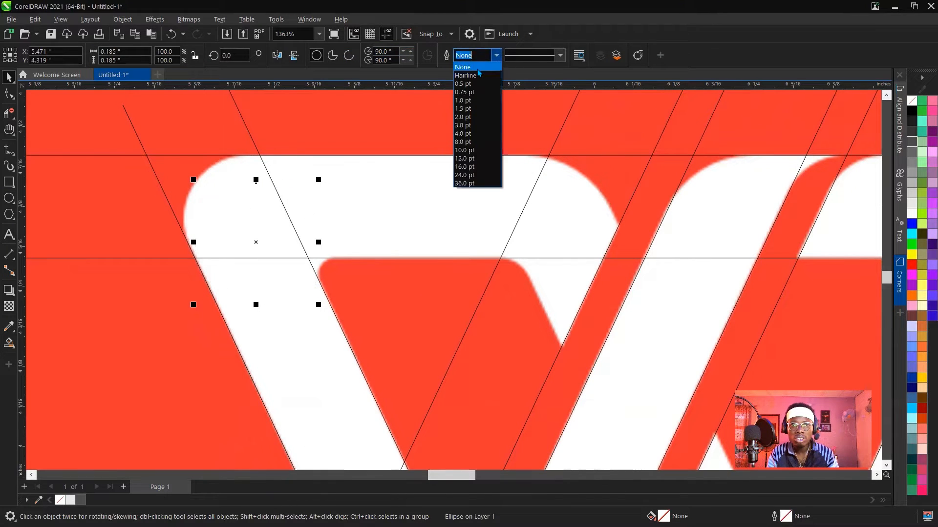
{"action": "left_click", "coordinate": [469, 74]}
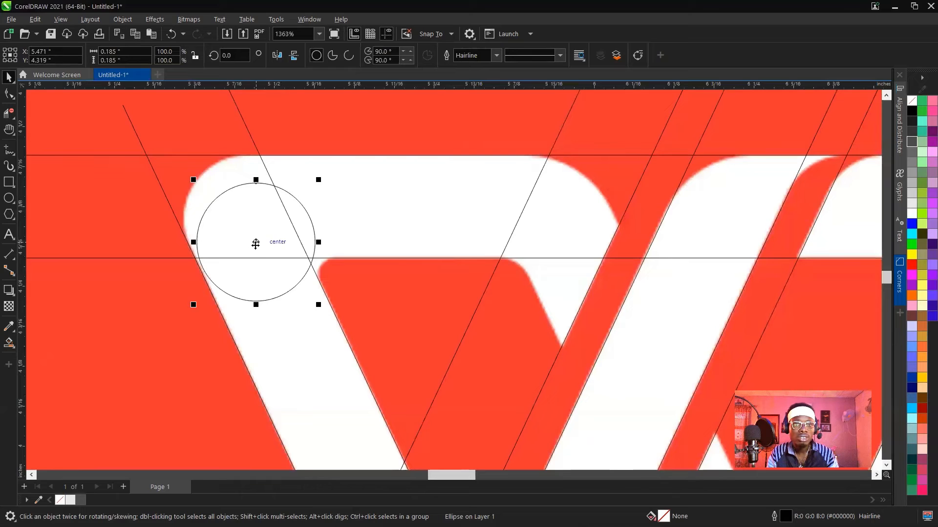
Move the circle up against the W's upper left corner and enlarge it to about 0.192 inches.
{"action": "left_click_drag", "start_coordinate": [246, 230], "coordinate": [245, 216]}
{"action": "scroll", "coordinate": [173, 265], "scroll_direction": "up", "scroll_amount": 2}
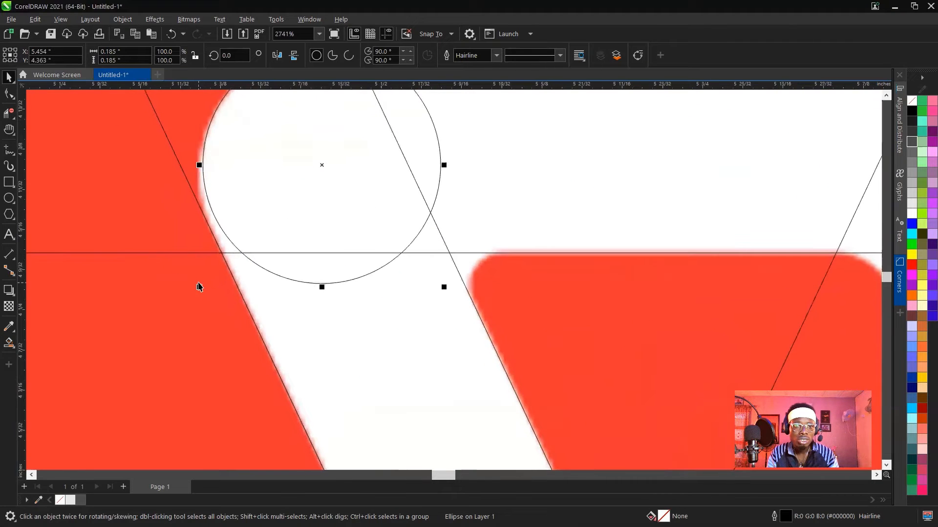
{"action": "left_click_drag", "start_coordinate": [199, 292], "coordinate": [191, 348]}
{"action": "scroll", "coordinate": [298, 294], "scroll_direction": "down", "scroll_amount": 5}
{"action": "scroll", "coordinate": [274, 187], "scroll_direction": "up", "scroll_amount": 6}
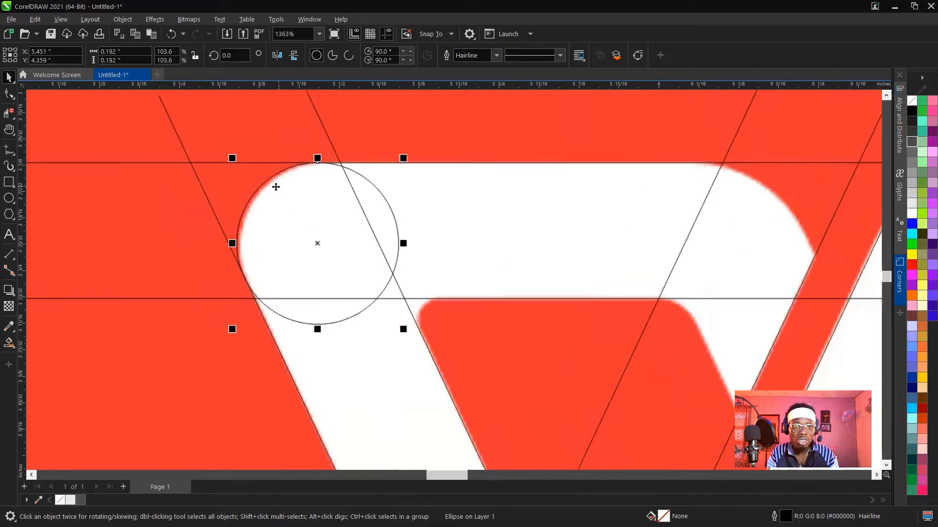
Shift the corner circle slightly inward and enlarge it to about 0.197 inches to match the rounded corner and left edge.
{"action": "left_click_drag", "start_coordinate": [348, 286], "coordinate": [358, 286]}
{"action": "scroll", "coordinate": [342, 287], "scroll_direction": "down", "scroll_amount": 2}
{"action": "scroll", "coordinate": [299, 360], "scroll_direction": "up", "scroll_amount": 1}
{"action": "scroll", "coordinate": [257, 314], "scroll_direction": "up", "scroll_amount": 1}
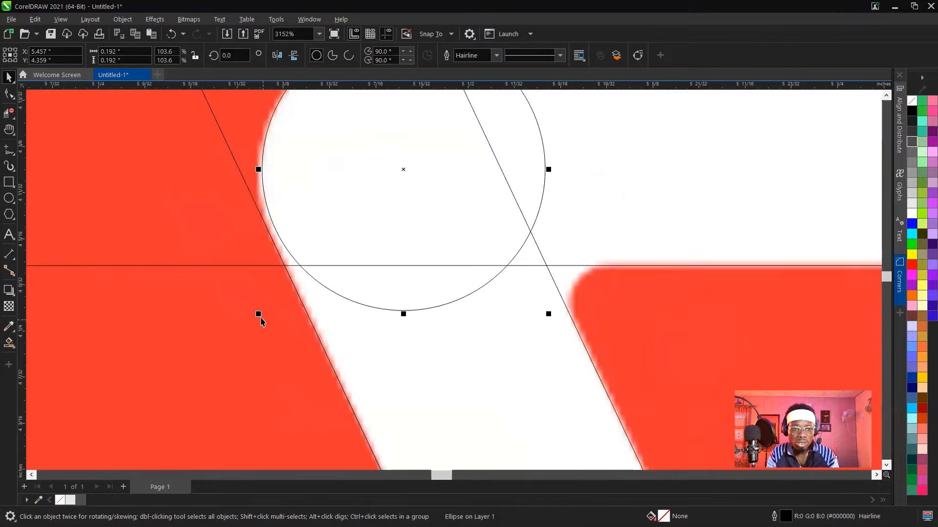
{"action": "left_click_drag", "start_coordinate": [258, 314], "coordinate": [252, 350]}
{"action": "scroll", "coordinate": [268, 324], "scroll_direction": "down", "scroll_amount": 2}
{"action": "scroll", "coordinate": [262, 230], "scroll_direction": "up", "scroll_amount": 2}
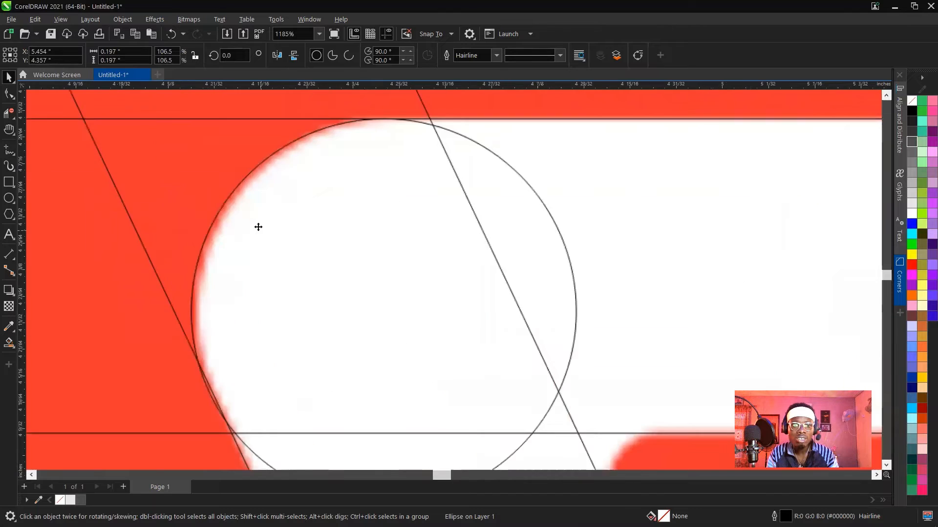
Copy the circle onto the rounded right end of the upper left bar and enlarge the copy to about 0.231 inches.
{"action": "scroll", "coordinate": [259, 227], "scroll_direction": "down", "scroll_amount": 2}
{"action": "left_click_drag", "start_coordinate": [270, 236], "coordinate": [426, 247]}
{"action": "scroll", "coordinate": [448, 238], "scroll_direction": "up", "scroll_amount": 3}
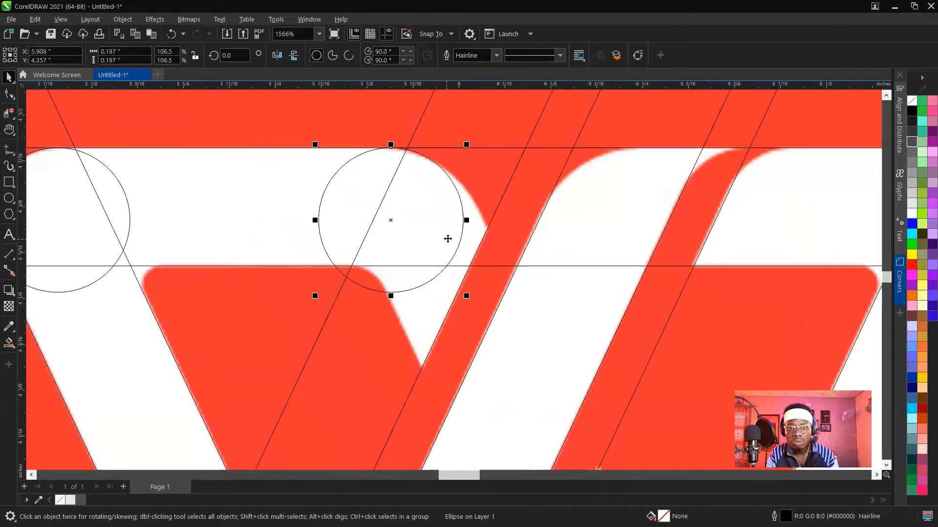
{"action": "scroll", "coordinate": [447, 238], "scroll_direction": "up", "scroll_amount": 1}
{"action": "left_click_drag", "start_coordinate": [469, 304], "coordinate": [498, 333]}
{"action": "left_click_drag", "start_coordinate": [437, 215], "coordinate": [437, 239]}
Enlarge the copied circle to about 0.265 inches so it touches the top guide line and the bar's rounded end.
{"action": "left_click_drag", "start_coordinate": [295, 148], "coordinate": [281, 140]}
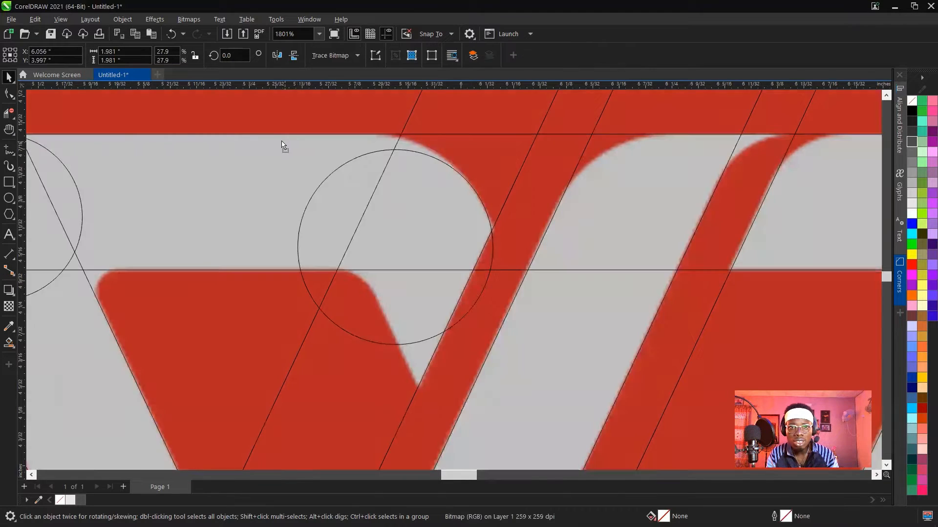
{"action": "key", "text": "ctrl+z"}
{"action": "left_click", "coordinate": [356, 188]}
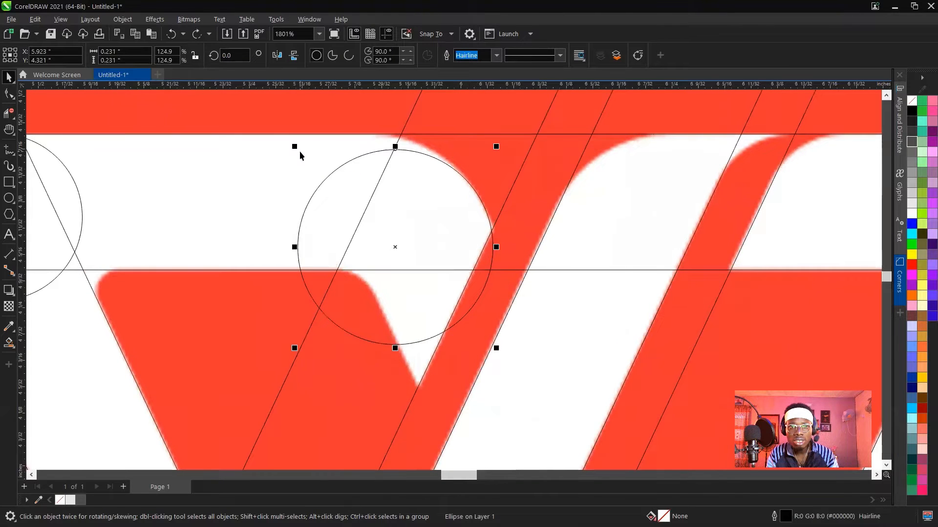
{"action": "left_click_drag", "start_coordinate": [295, 146], "coordinate": [279, 131]}
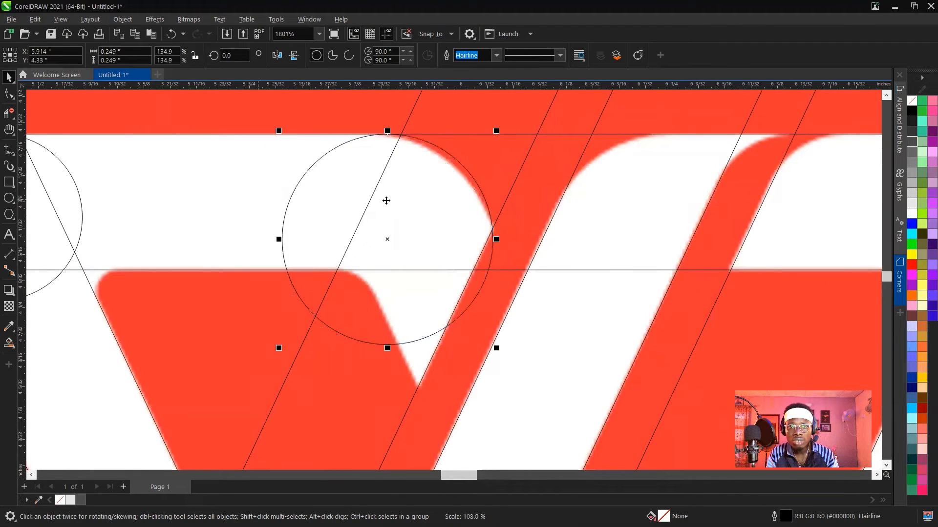
{"action": "left_click_drag", "start_coordinate": [386, 201], "coordinate": [381, 216]}
{"action": "left_click_drag", "start_coordinate": [483, 348], "coordinate": [497, 371]}
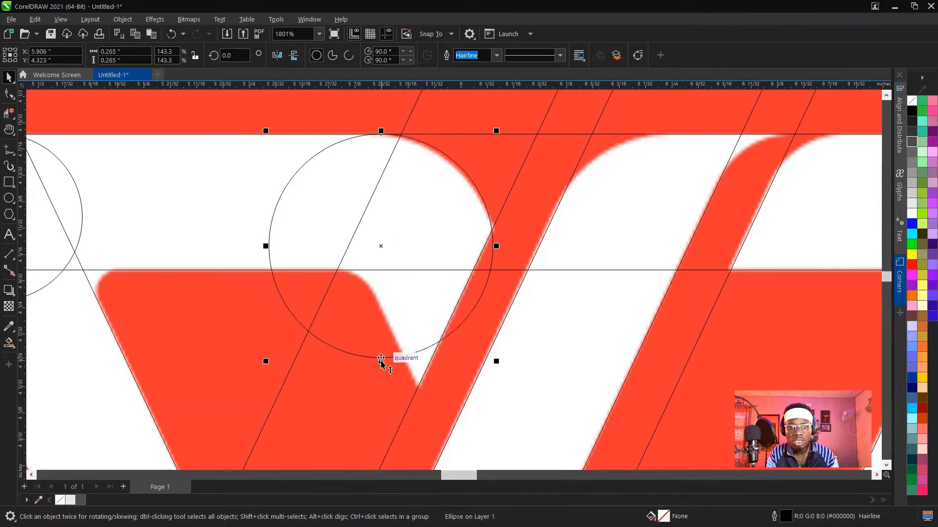
Stretch the copied circle into an oval about 0.267 by 0.284 inches and nudge it against the bar's rounded end.
{"action": "left_click_drag", "start_coordinate": [380, 361], "coordinate": [380, 375]}
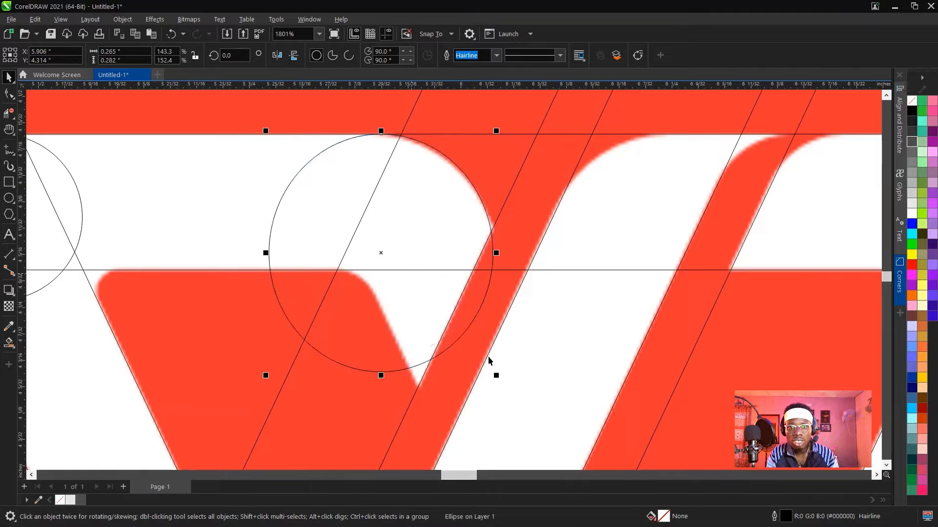
{"action": "left_click", "coordinate": [499, 382]}
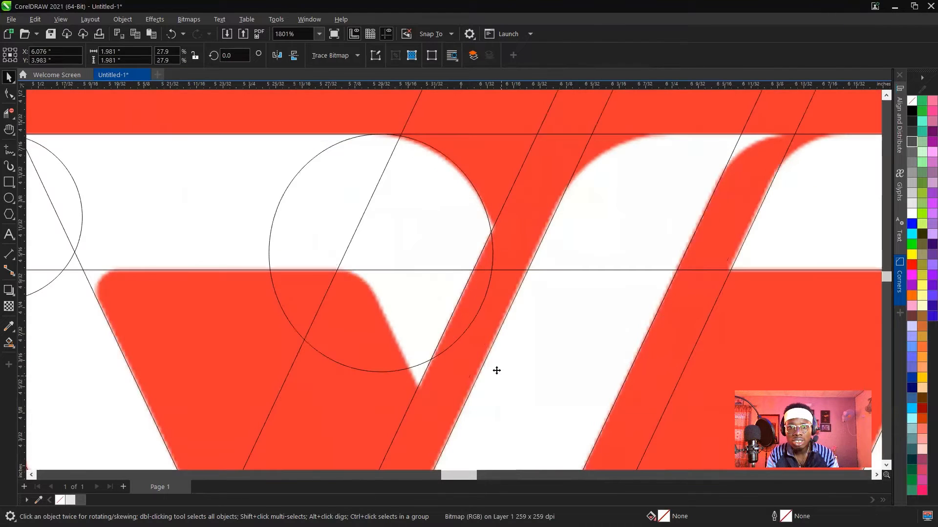
{"action": "left_click", "coordinate": [462, 326]}
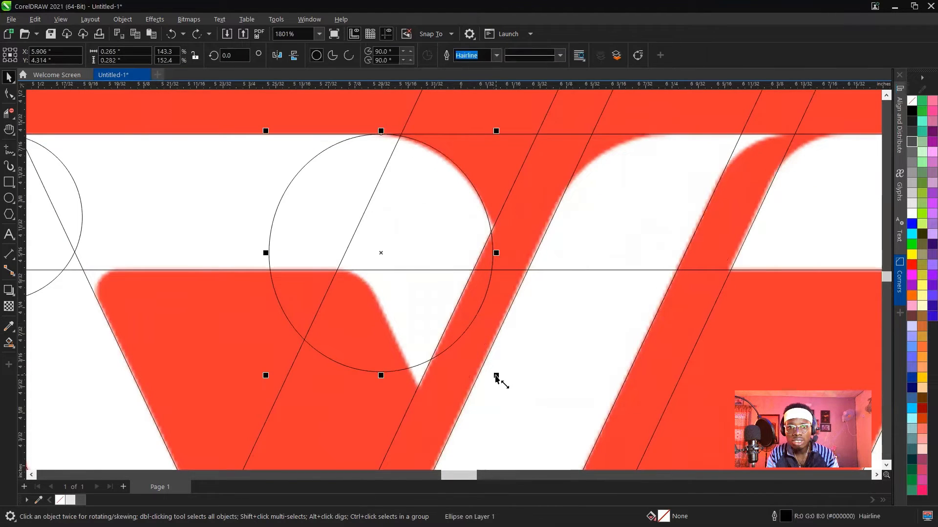
{"action": "mouse_move", "coordinate": [496, 376]}
{"action": "left_mouse_down"}
{"action": "mouse_move", "coordinate": [498, 386]}
{"action": "mouse_move", "coordinate": [497, 377]}
{"action": "left_mouse_up"}
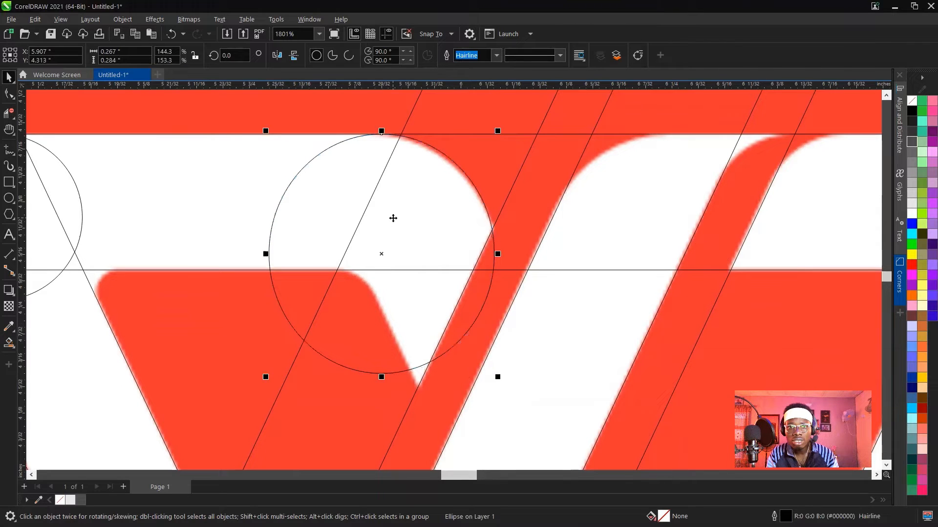
{"action": "left_click_drag", "start_coordinate": [399, 228], "coordinate": [398, 234]}
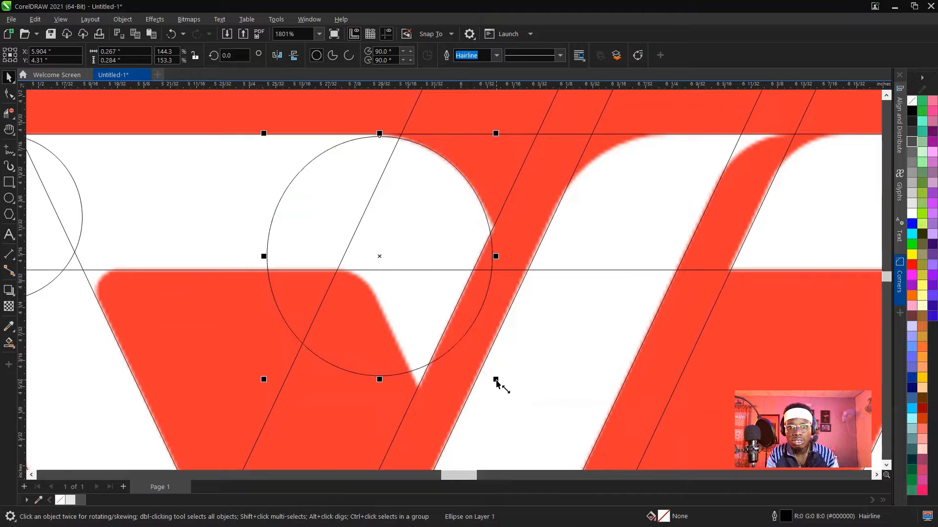
Enlarge the oval to about 0.284 by 0.292 inches so it follows the rounded end up to the top guide line.
{"action": "left_click_drag", "start_coordinate": [497, 382], "coordinate": [500, 386]}
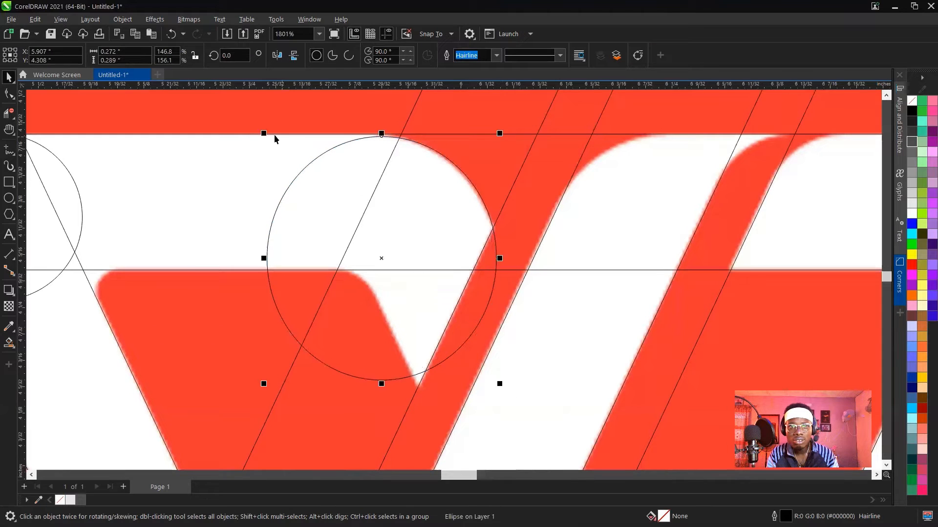
{"action": "left_click_drag", "start_coordinate": [264, 258], "coordinate": [254, 258]}
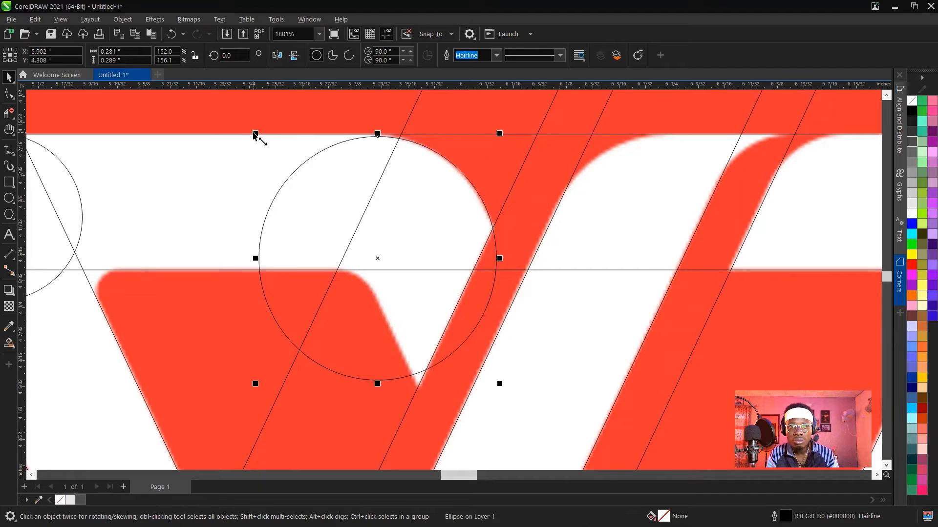
{"action": "left_click_drag", "start_coordinate": [255, 133], "coordinate": [250, 132]}
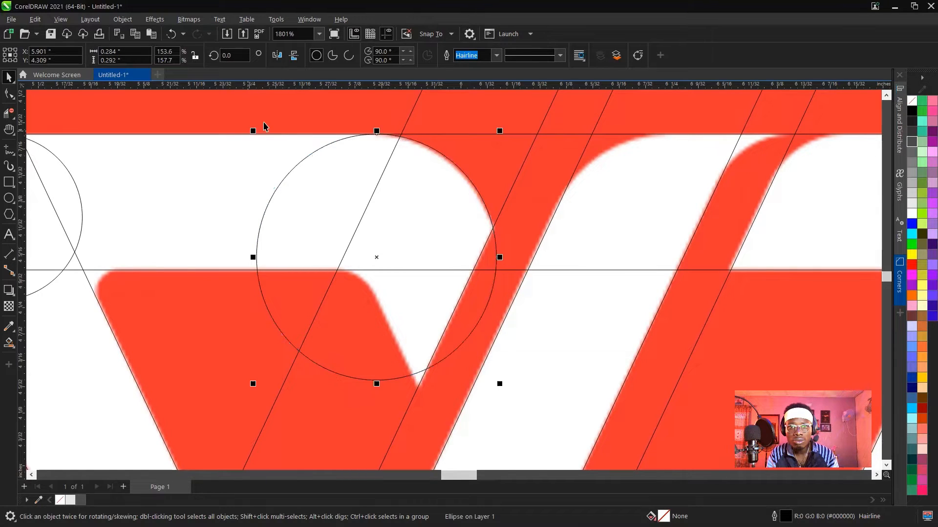
{"action": "scroll", "coordinate": [385, 117], "scroll_direction": "up", "scroll_amount": 3}
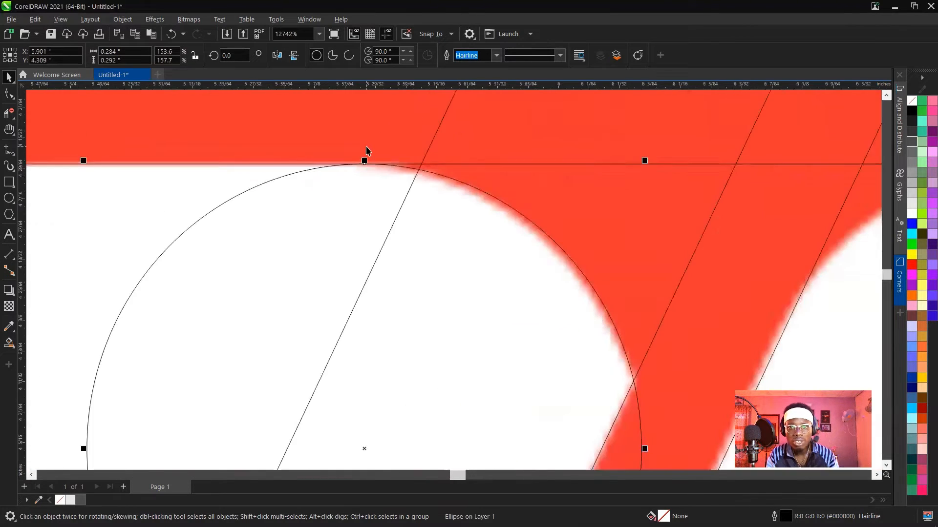
Copy the upper left corner circle onto the W's upper right rounded corner and enlarge the copy to about 0.202 inches.
{"action": "scroll", "coordinate": [368, 150], "scroll_direction": "down", "scroll_amount": 8}
{"action": "scroll", "coordinate": [334, 188], "scroll_direction": "down", "scroll_amount": 3}
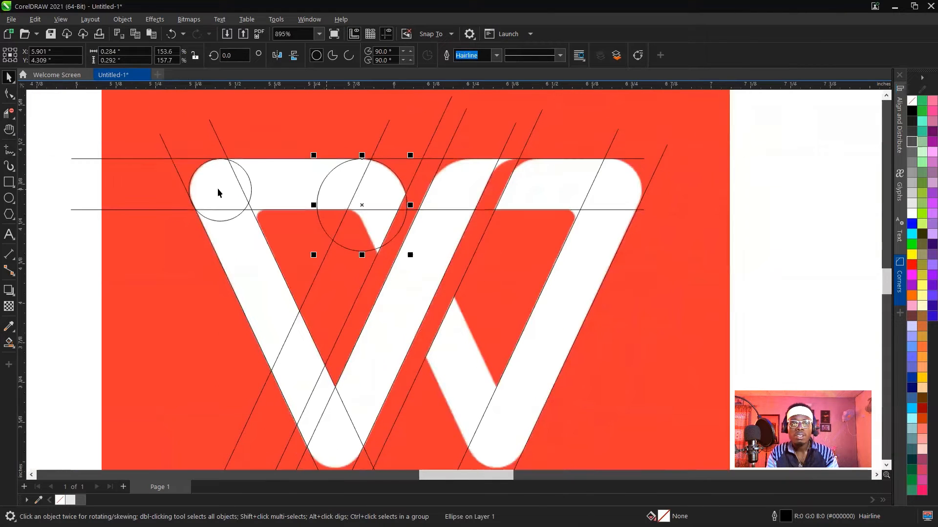
{"action": "left_click", "coordinate": [218, 192]}
{"action": "left_click_drag", "start_coordinate": [214, 189], "coordinate": [605, 205]}
{"action": "scroll", "coordinate": [629, 189], "scroll_direction": "up", "scroll_amount": 6}
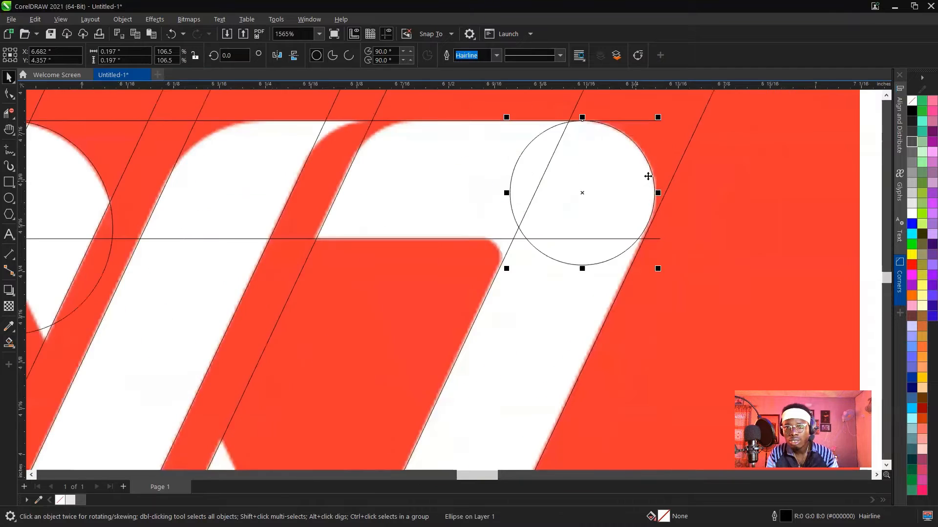
{"action": "scroll", "coordinate": [626, 126], "scroll_direction": "up", "scroll_amount": 1}
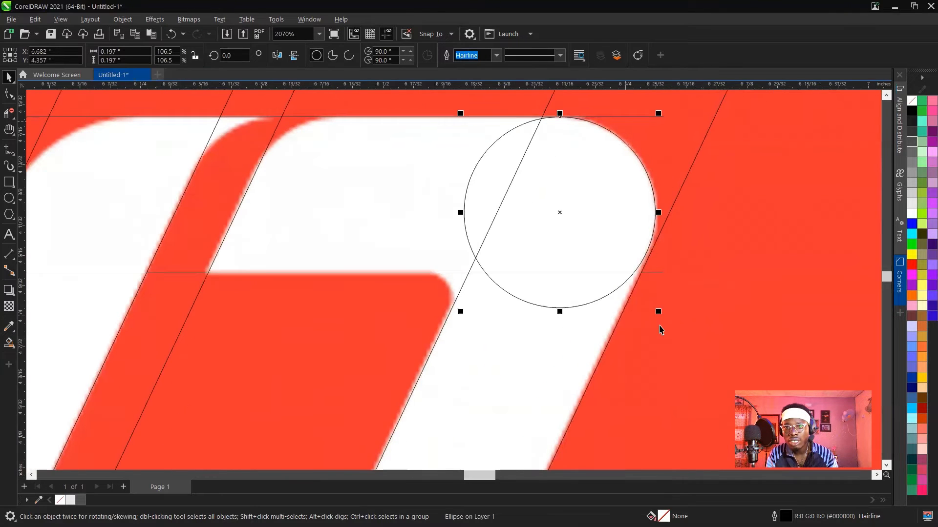
{"action": "left_click_drag", "start_coordinate": [658, 312], "coordinate": [664, 324]}
Copy the upper right corner circle horizontally onto the rounded left corner of the right top bar.
{"action": "scroll", "coordinate": [593, 219], "scroll_direction": "down", "scroll_amount": 5}
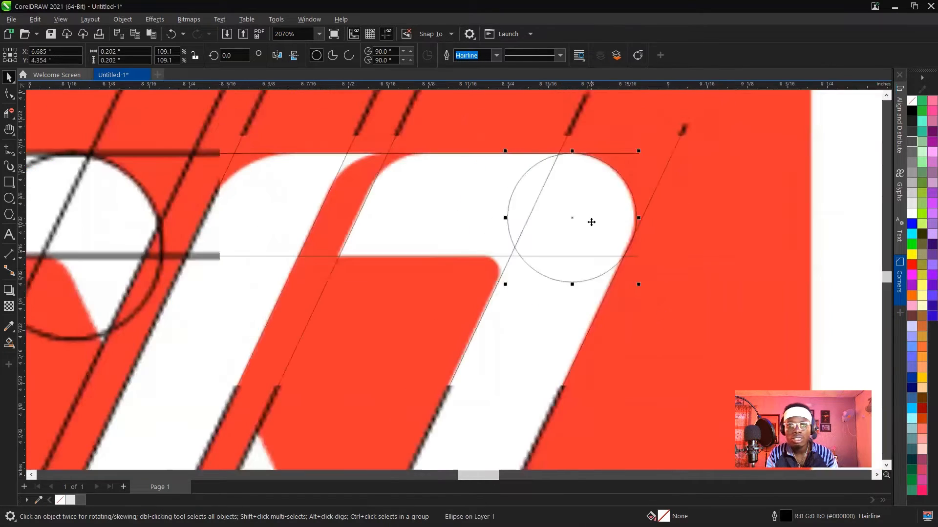
{"action": "left_click_drag", "start_coordinate": [585, 215], "coordinate": [514, 223]}
{"action": "scroll", "coordinate": [506, 199], "scroll_direction": "up", "scroll_amount": 4}
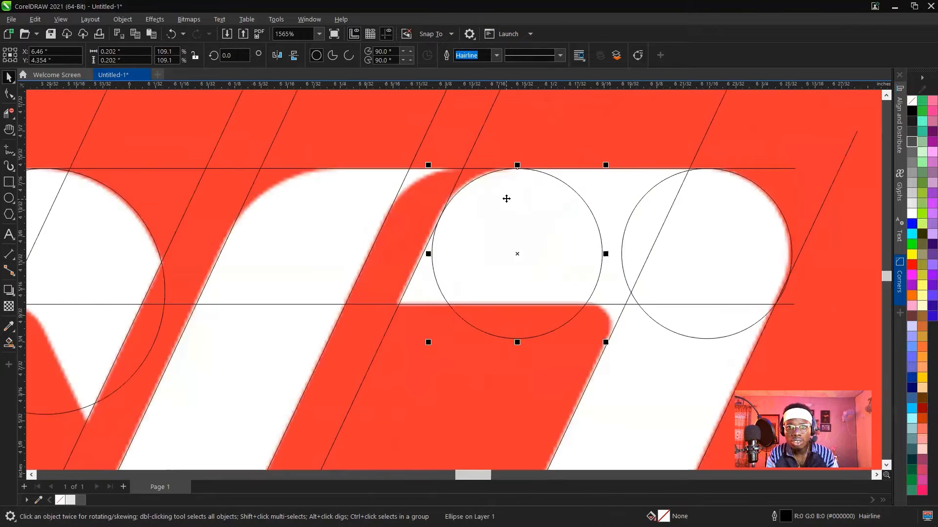
{"action": "scroll", "coordinate": [502, 197], "scroll_direction": "up", "scroll_amount": 6}
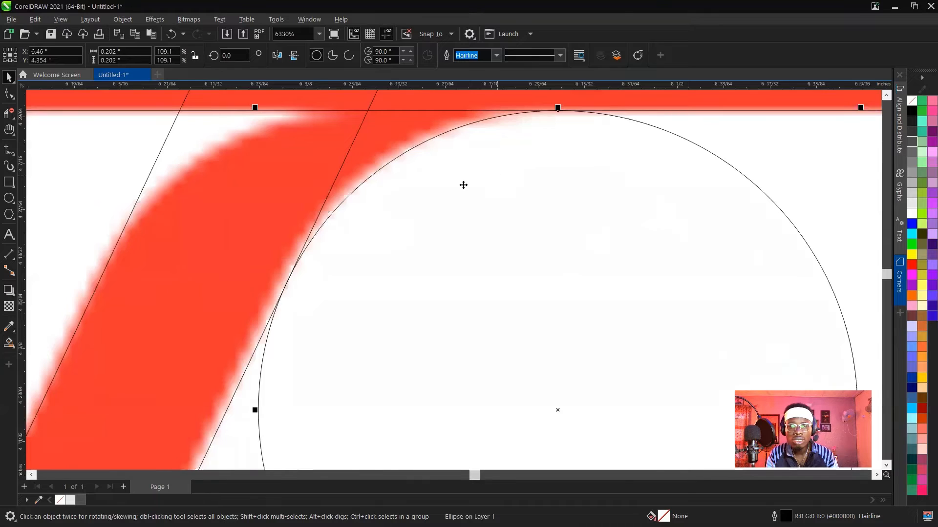
Copy the circle at the right top bar's rounded left corner horizontally onto the outer curve of the neighbouring red gap.
{"action": "scroll", "coordinate": [461, 185], "scroll_direction": "down", "scroll_amount": 6}
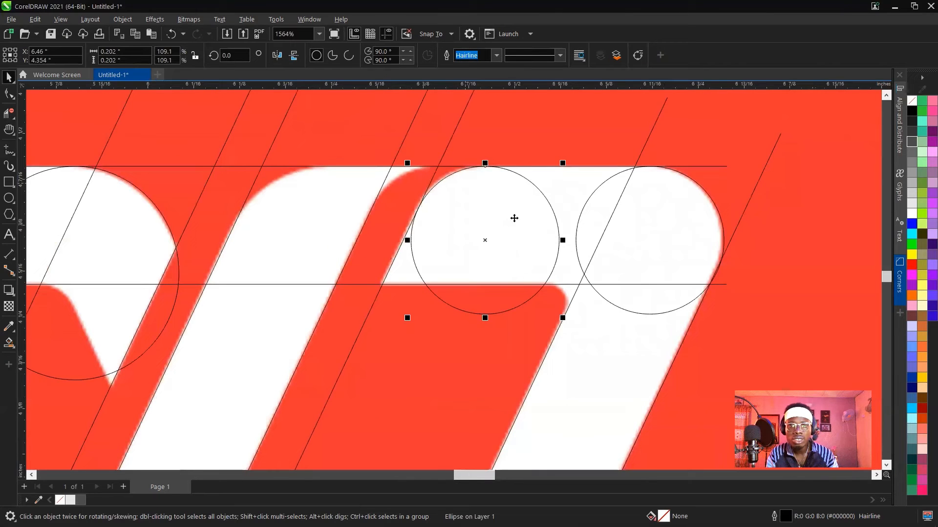
{"action": "left_click_drag", "start_coordinate": [514, 218], "coordinate": [465, 218]}
{"action": "scroll", "coordinate": [423, 172], "scroll_direction": "up", "scroll_amount": 3}
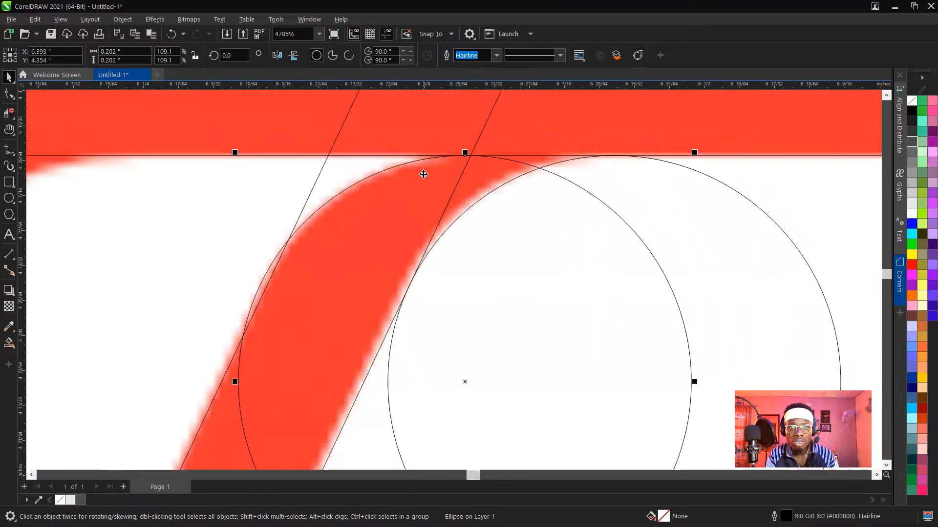
Copy the gap's outer curve circle down to the W's right bottom tip, shrink it to about 0.172 inches and centre it in the tip.
{"action": "scroll", "coordinate": [424, 175], "scroll_direction": "down", "scroll_amount": 2}
{"action": "scroll", "coordinate": [424, 174], "scroll_direction": "down", "scroll_amount": 3}
{"action": "scroll", "coordinate": [414, 223], "scroll_direction": "down", "scroll_amount": 2}
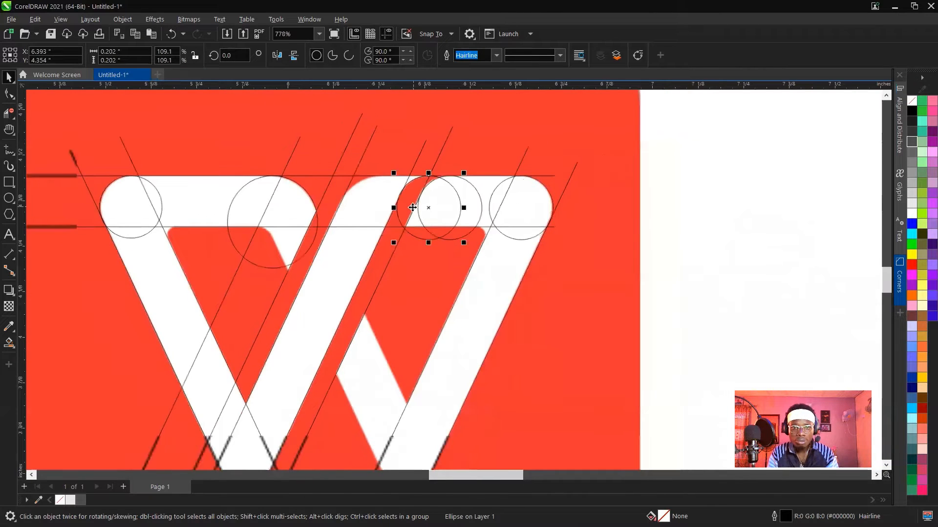
{"action": "mouse_move", "coordinate": [410, 213]}
{"action": "left_mouse_down"}
{"action": "mouse_move", "coordinate": [420, 210]}
{"action": "mouse_move", "coordinate": [412, 352]}
{"action": "left_mouse_up"}
{"action": "scroll", "coordinate": [412, 353], "scroll_direction": "up", "scroll_amount": 6}
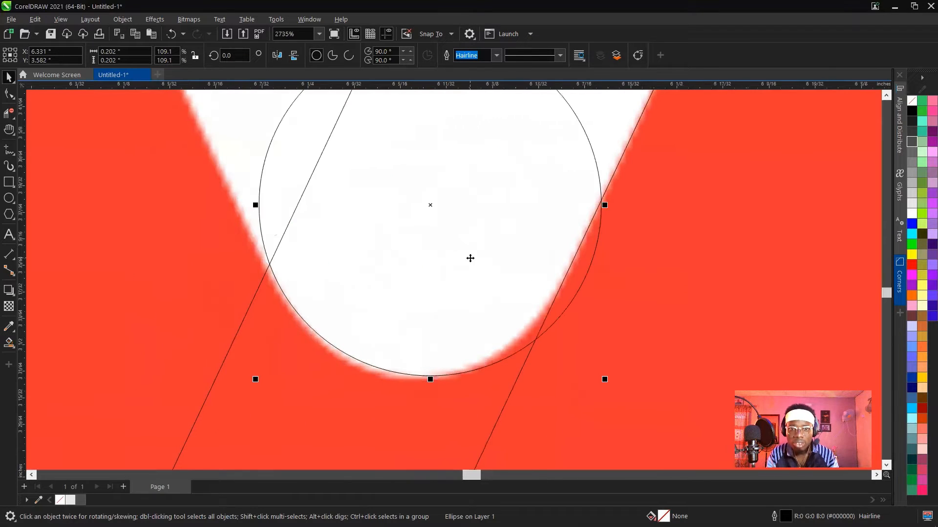
{"action": "scroll", "coordinate": [636, 365], "scroll_direction": "up", "scroll_amount": 1}
{"action": "left_click_drag", "start_coordinate": [608, 386], "coordinate": [557, 333]}
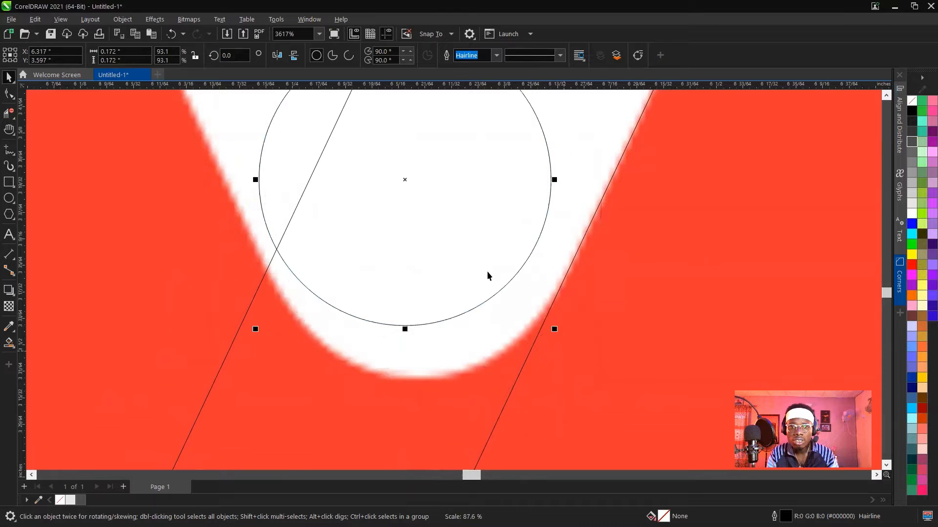
{"action": "left_click_drag", "start_coordinate": [423, 225], "coordinate": [429, 269]}
Enlarge the right bottom tip circle to about 0.188 inches so it follows the tip's rounded edge.
{"action": "scroll", "coordinate": [557, 187], "scroll_direction": "down", "scroll_amount": 1}
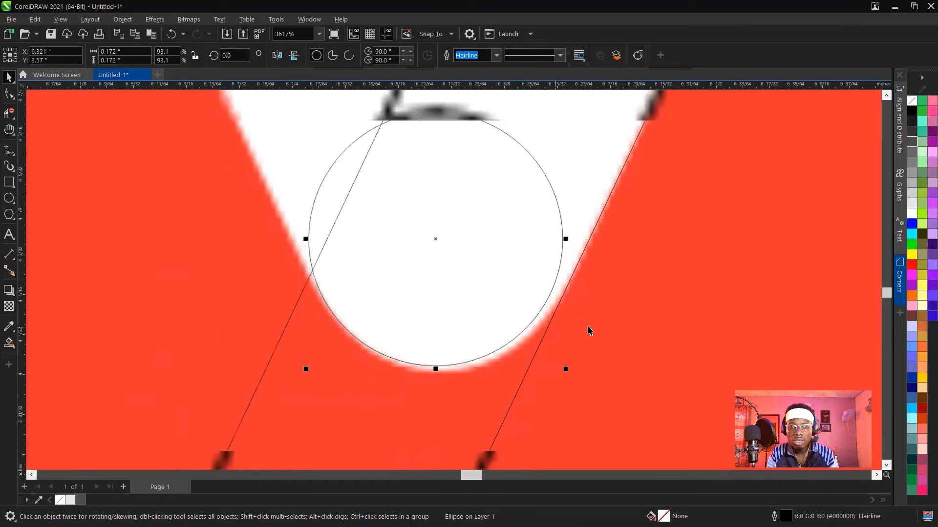
{"action": "left_click_drag", "start_coordinate": [567, 115], "coordinate": [583, 101]}
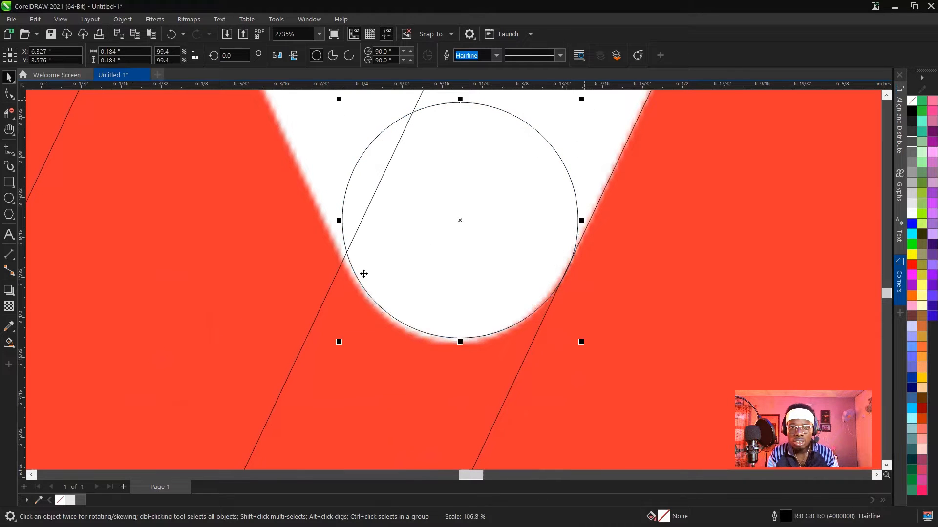
{"action": "left_click_drag", "start_coordinate": [338, 343], "coordinate": [335, 350]}
Copy the right bottom tip circle horizontally onto the W's left bottom tip and shrink the copy to about 0.181 inches.
{"action": "scroll", "coordinate": [342, 342], "scroll_direction": "down", "scroll_amount": 4}
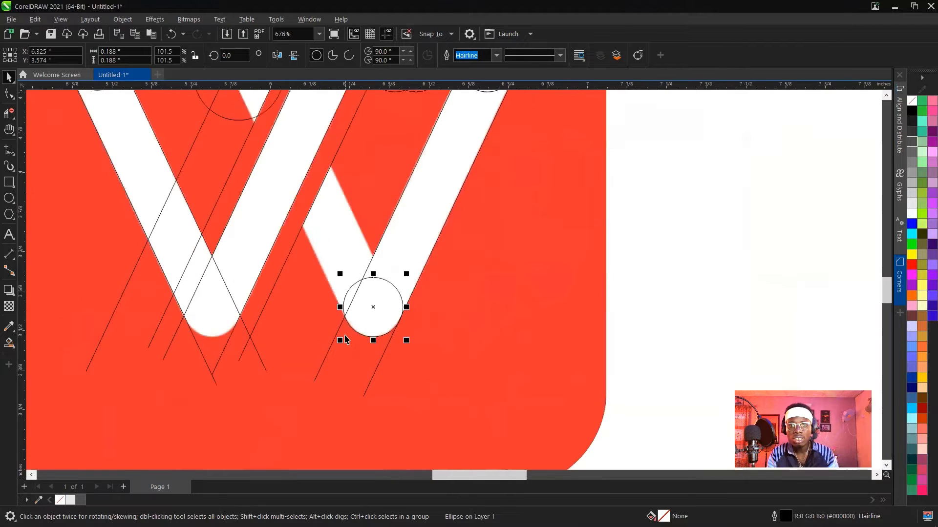
{"action": "left_click_drag", "start_coordinate": [383, 308], "coordinate": [220, 315]}
{"action": "scroll", "coordinate": [217, 315], "scroll_direction": "up", "scroll_amount": 4}
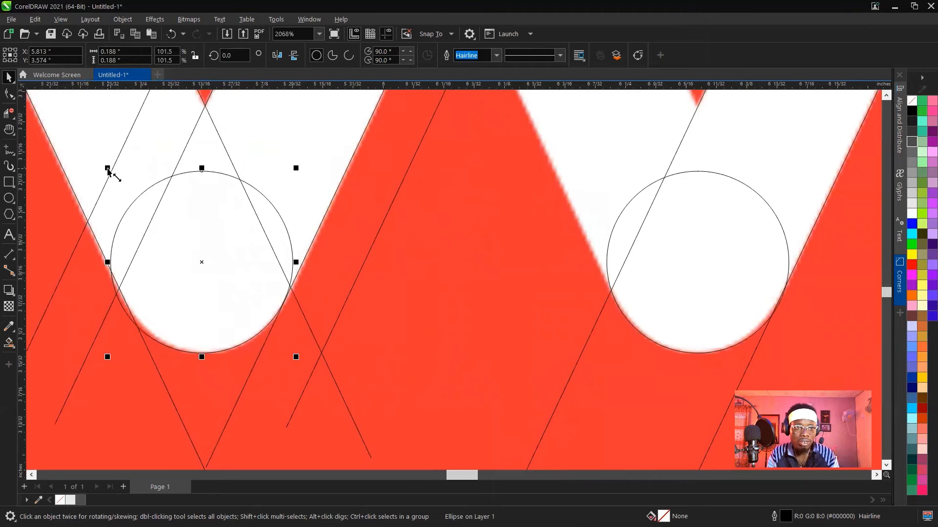
{"action": "left_click_drag", "start_coordinate": [108, 168], "coordinate": [113, 170]}
Copy the upper left corner circle into the left counter's upper left inner corner and shrink it to about 0.081 inches.
{"action": "scroll", "coordinate": [243, 251], "scroll_direction": "down", "scroll_amount": 5}
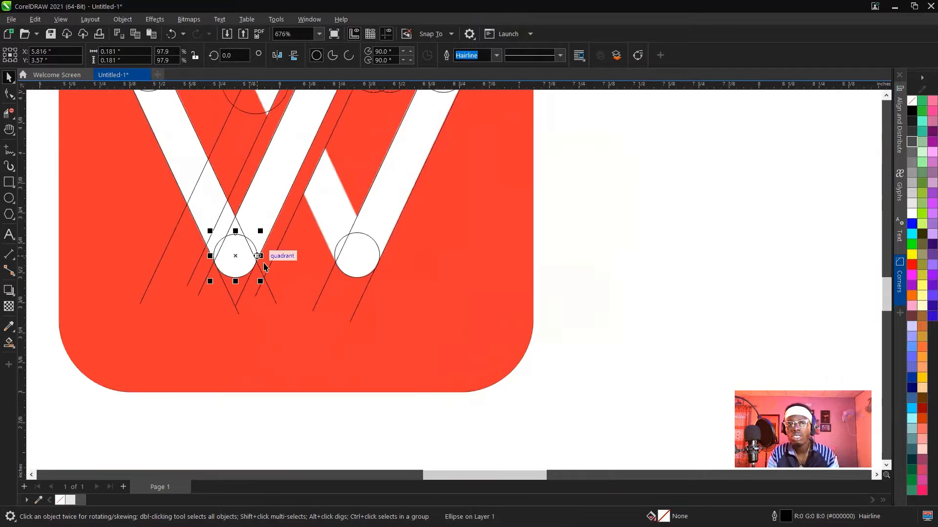
{"action": "scroll", "coordinate": [215, 195], "scroll_direction": "up", "scroll_amount": 4}
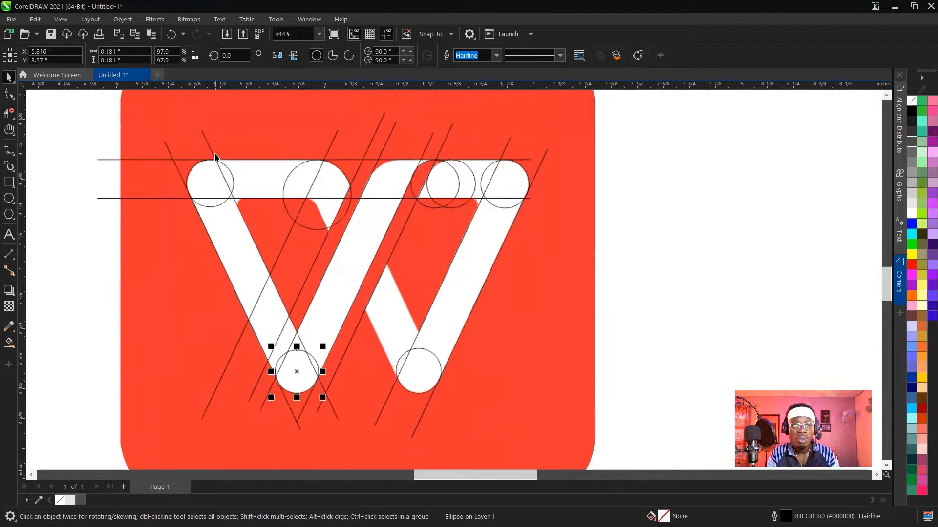
{"action": "left_click", "coordinate": [296, 263]}
{"action": "left_click_drag", "start_coordinate": [297, 263], "coordinate": [295, 269]}
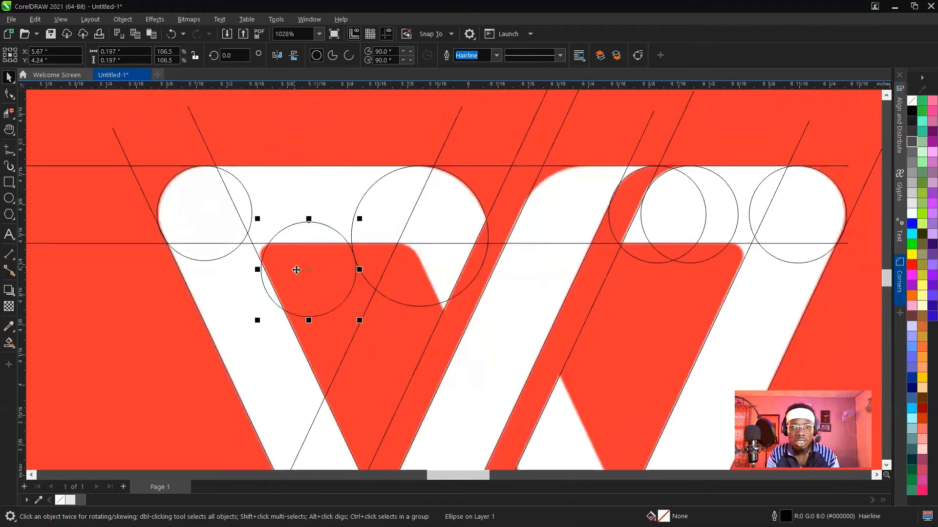
{"action": "left_click_drag", "start_coordinate": [360, 219], "coordinate": [280, 267]}
{"action": "scroll", "coordinate": [277, 258], "scroll_direction": "up", "scroll_amount": 4}
{"action": "scroll", "coordinate": [285, 270], "scroll_direction": "down", "scroll_amount": 3}
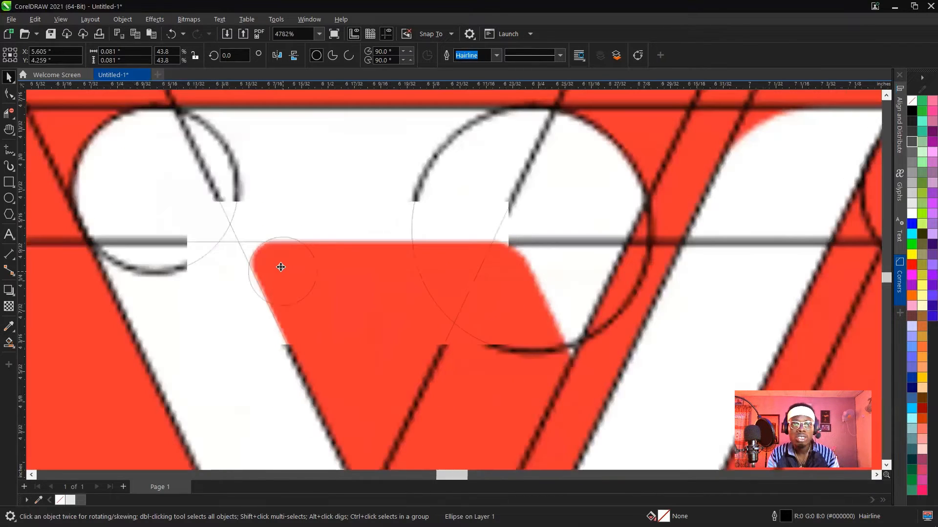
Shrink the left counter's inner corner circle to about 0.066 inches and nudge it against the lower guide line and stroke edge.
{"action": "scroll", "coordinate": [324, 237], "scroll_direction": "up", "scroll_amount": 2}
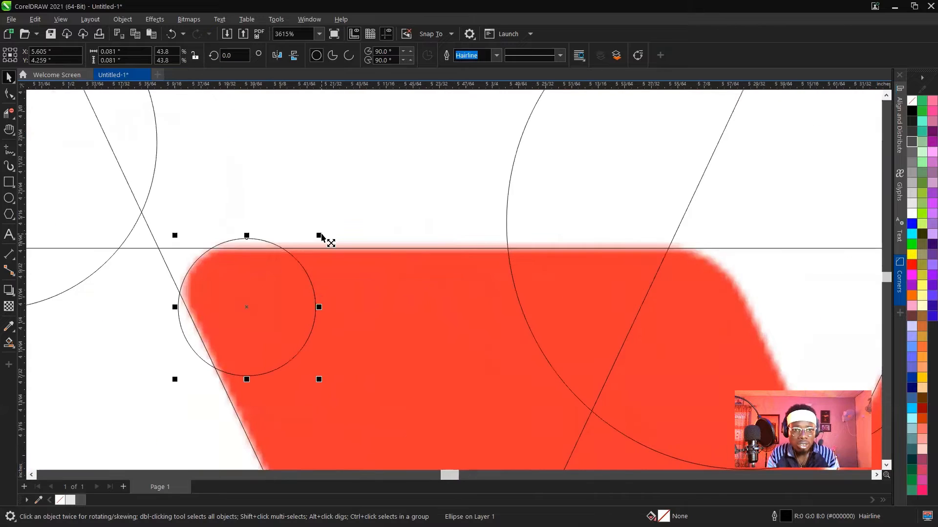
{"action": "left_click_drag", "start_coordinate": [318, 236], "coordinate": [311, 246]}
{"action": "scroll", "coordinate": [244, 286], "scroll_direction": "up", "scroll_amount": 2}
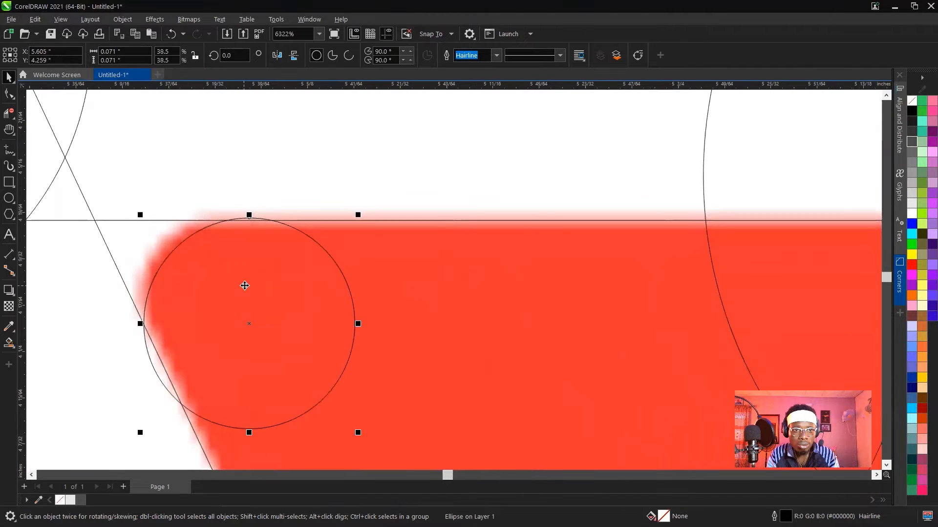
{"action": "left_click_drag", "start_coordinate": [245, 281], "coordinate": [239, 276]}
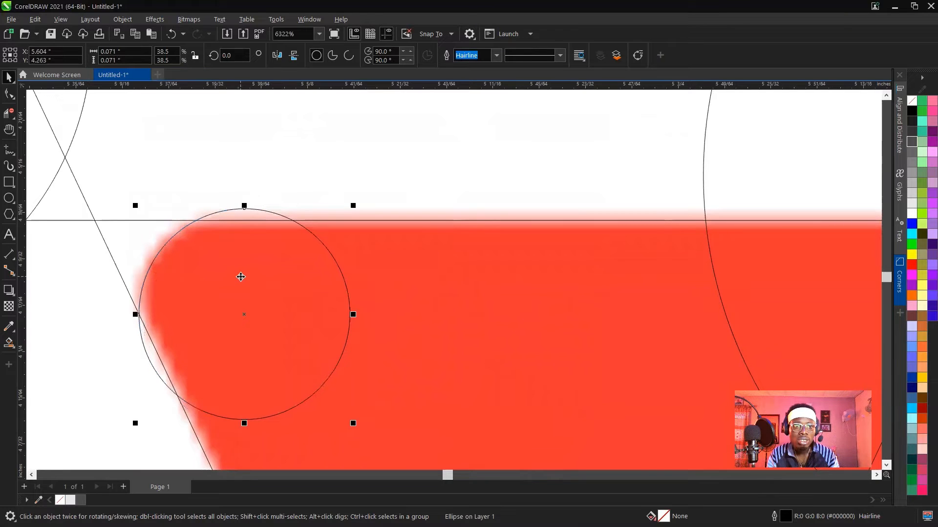
{"action": "left_click_drag", "start_coordinate": [353, 206], "coordinate": [344, 213]}
{"action": "scroll", "coordinate": [238, 276], "scroll_direction": "down", "scroll_amount": 2}
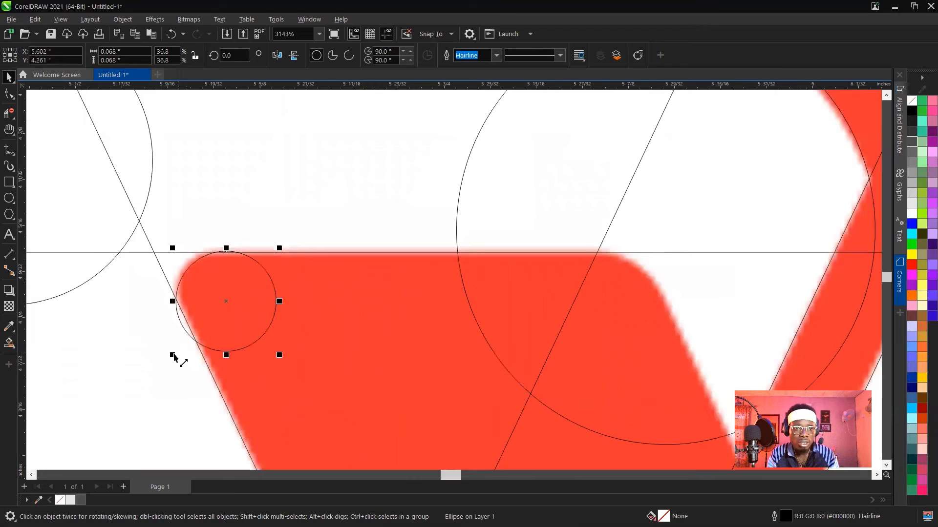
{"action": "left_click_drag", "start_coordinate": [174, 356], "coordinate": [177, 358]}
{"action": "scroll", "coordinate": [230, 298], "scroll_direction": "up", "scroll_amount": 1}
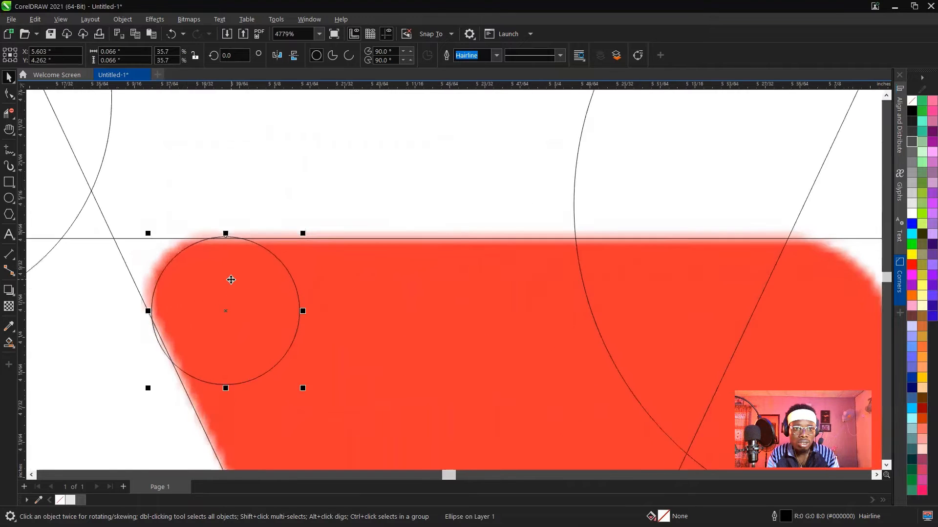
Copy the small inner corner circle horizontally onto the right counter's rounded upper right corner.
{"action": "scroll", "coordinate": [227, 283], "scroll_direction": "down", "scroll_amount": 3}
{"action": "left_click_drag", "start_coordinate": [228, 292], "coordinate": [824, 299]}
{"action": "scroll", "coordinate": [824, 299], "scroll_direction": "up", "scroll_amount": 3}
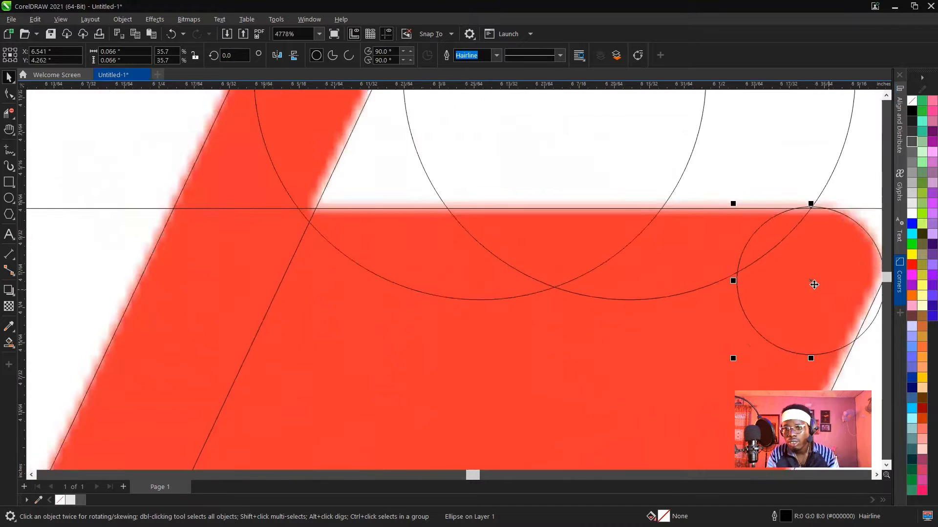
{"action": "scroll", "coordinate": [814, 284], "scroll_direction": "down", "scroll_amount": 2}
{"action": "scroll", "coordinate": [825, 281], "scroll_direction": "up", "scroll_amount": 3}
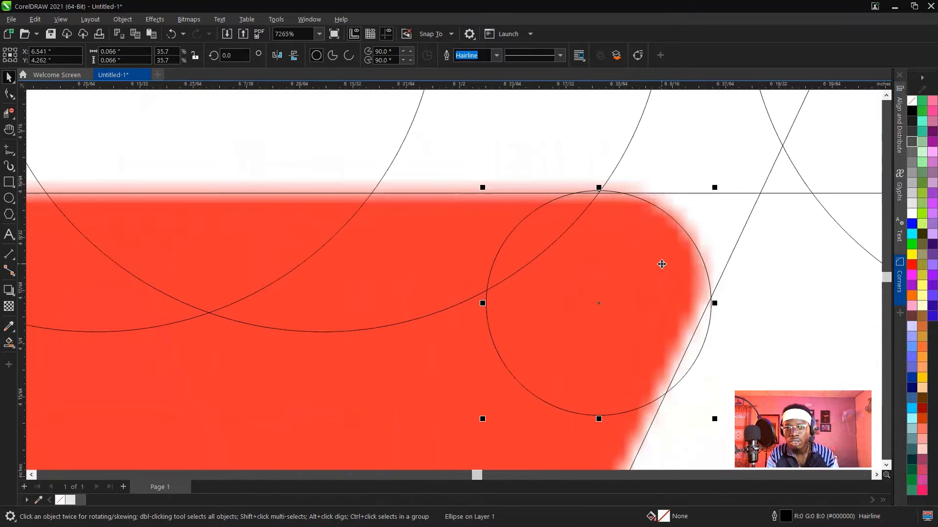
{"action": "scroll", "coordinate": [661, 263], "scroll_direction": "down", "scroll_amount": 6}
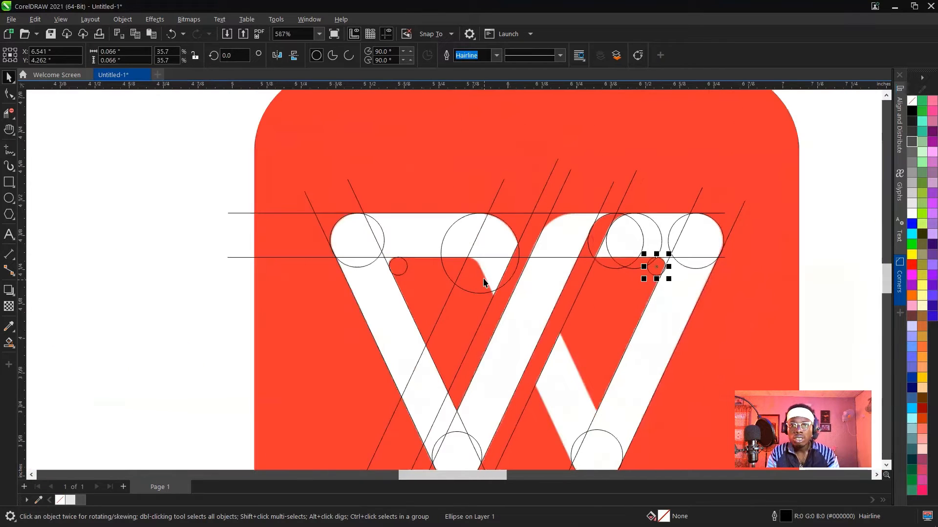
Copy the small circle onto the left counter's rounded right corner, enlarge it to about 0.081 inches and align it with the curve.
{"action": "left_click_drag", "start_coordinate": [399, 269], "coordinate": [468, 268]}
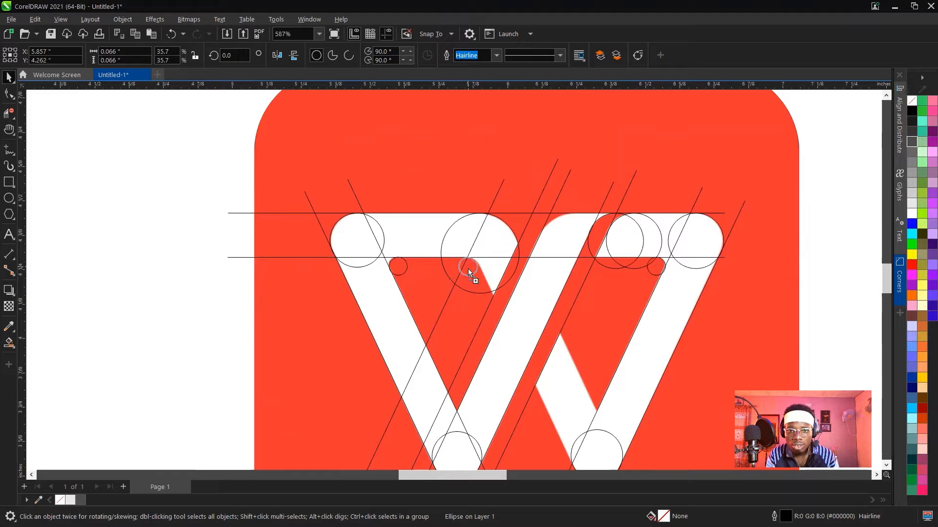
{"action": "scroll", "coordinate": [468, 269], "scroll_direction": "up", "scroll_amount": 4}
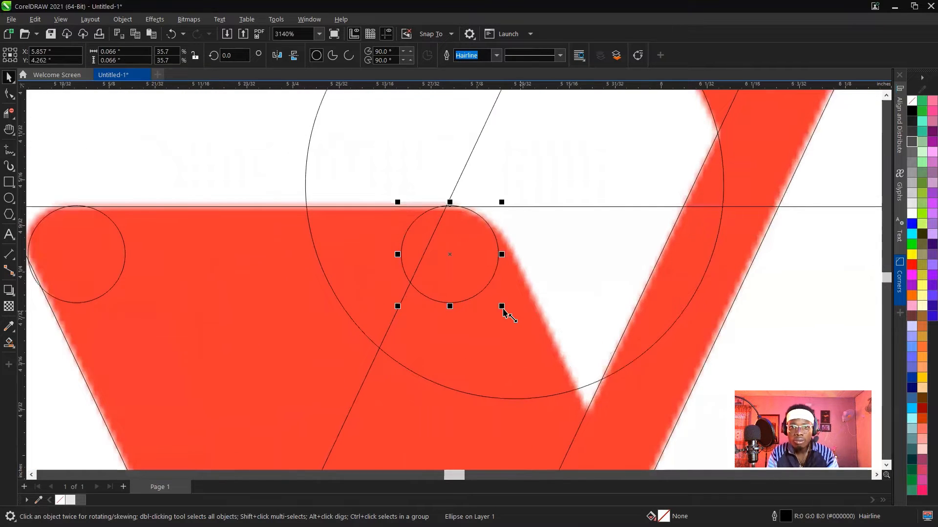
{"action": "left_click_drag", "start_coordinate": [503, 310], "coordinate": [525, 333]}
{"action": "left_click_drag", "start_coordinate": [488, 273], "coordinate": [481, 274]}
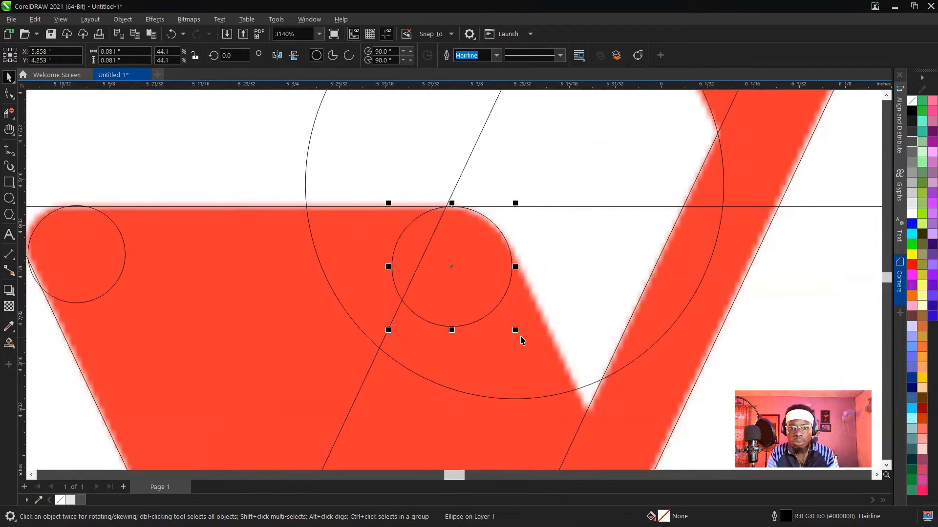
Copy the left stroke's inner edge line onto both edges of the W's second downward stroke, aligned with the left top bar's slanted end.
{"action": "scroll", "coordinate": [515, 331], "scroll_direction": "down", "scroll_amount": 6}
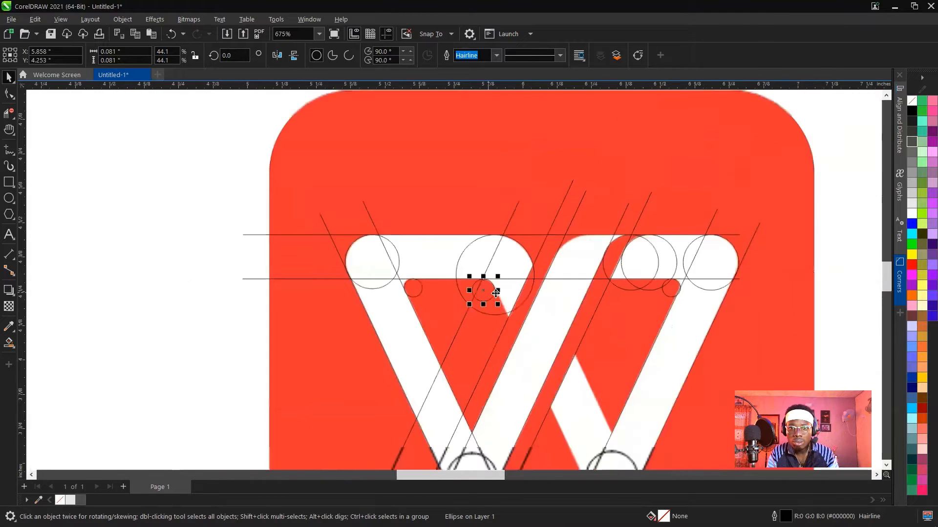
{"action": "scroll", "coordinate": [439, 293], "scroll_direction": "down", "scroll_amount": 1}
{"action": "scroll", "coordinate": [373, 193], "scroll_direction": "up", "scroll_amount": 3}
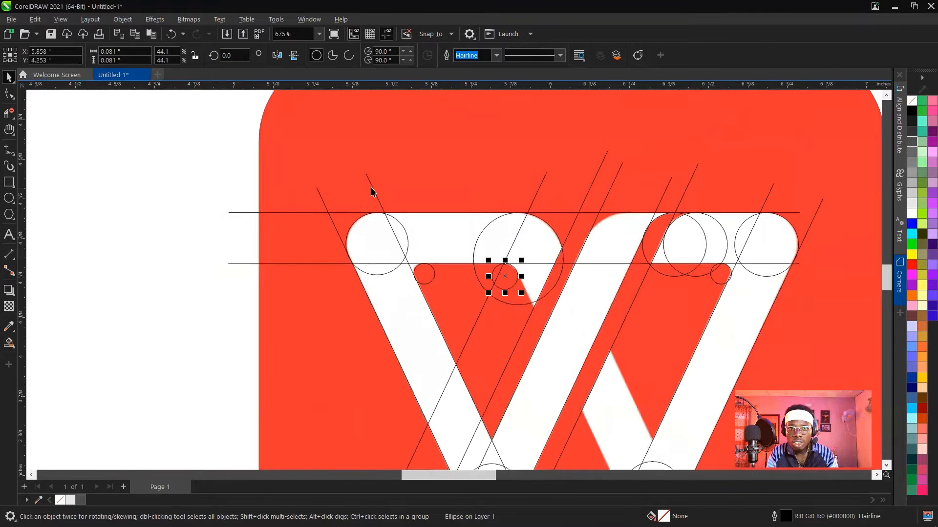
{"action": "left_click", "coordinate": [372, 191]}
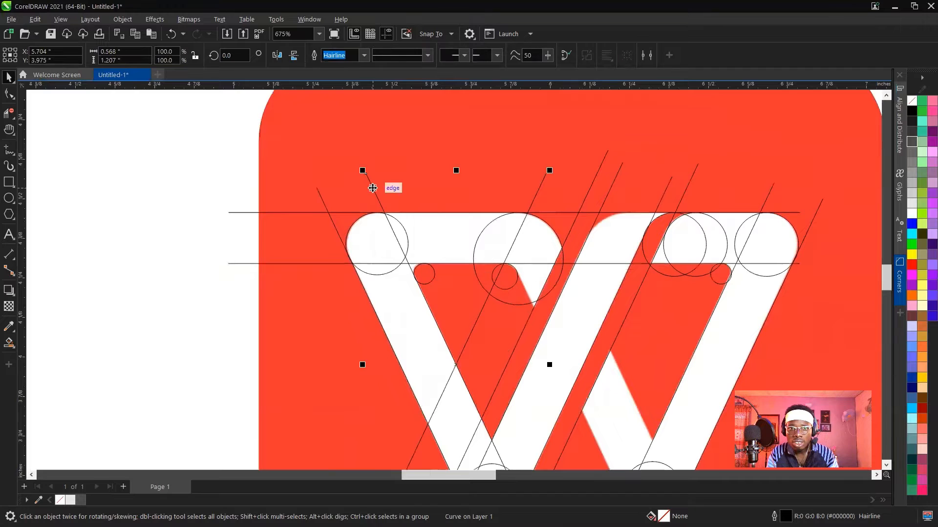
{"action": "mouse_move", "coordinate": [373, 184]}
{"action": "left_mouse_down"}
{"action": "mouse_move", "coordinate": [494, 191]}
{"action": "mouse_move", "coordinate": [533, 178]}
{"action": "mouse_move", "coordinate": [481, 195]}
{"action": "left_mouse_up"}
{"action": "scroll", "coordinate": [508, 293], "scroll_direction": "down", "scroll_amount": 5}
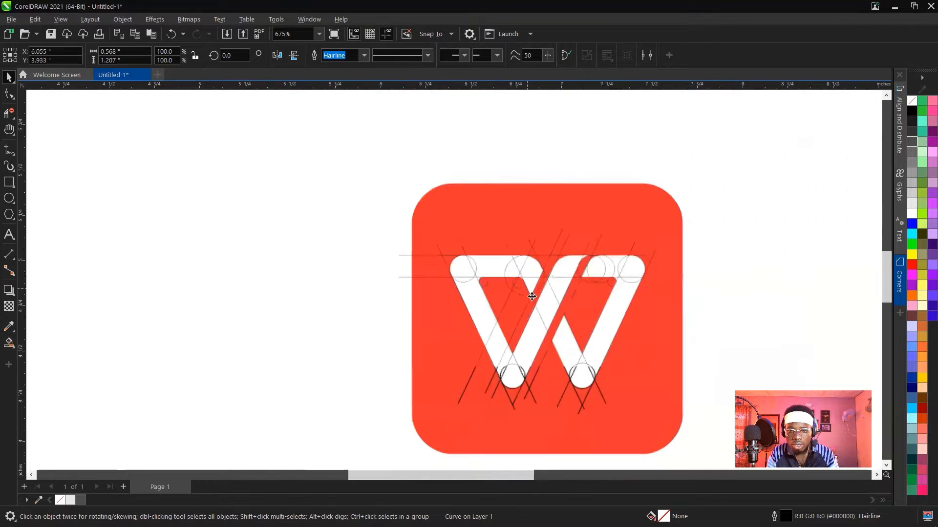
{"action": "scroll", "coordinate": [512, 332], "scroll_direction": "up", "scroll_amount": 5}
{"action": "scroll", "coordinate": [512, 332], "scroll_direction": "up", "scroll_amount": 3}
{"action": "scroll", "coordinate": [485, 247], "scroll_direction": "down", "scroll_amount": 3}
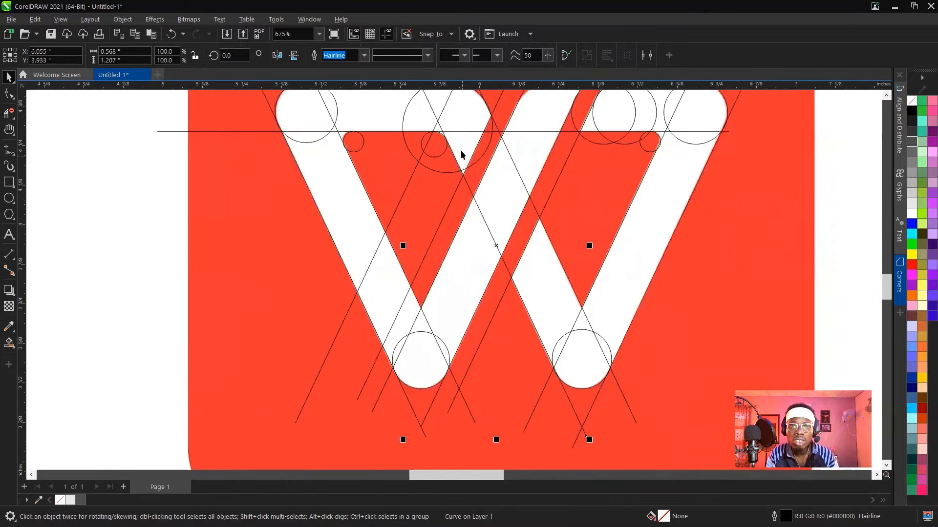
{"action": "scroll", "coordinate": [461, 153], "scroll_direction": "up", "scroll_amount": 4}
{"action": "scroll", "coordinate": [481, 247], "scroll_direction": "down", "scroll_amount": 2}
{"action": "scroll", "coordinate": [502, 151], "scroll_direction": "up", "scroll_amount": 4}
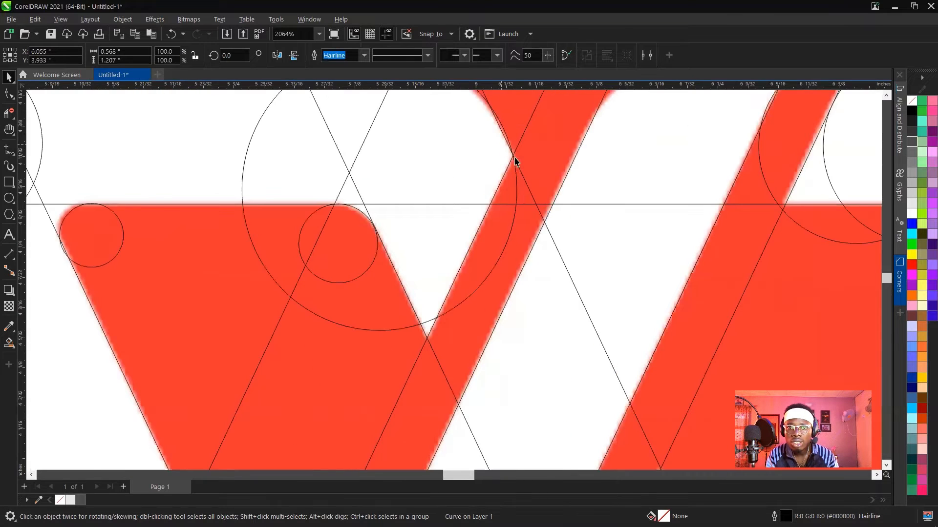
Enlarge the circle at the left counter's rounded right corner to about 0.083 inches so it meets the new slanted line.
{"action": "scroll", "coordinate": [576, 244], "scroll_direction": "down", "scroll_amount": 3}
{"action": "scroll", "coordinate": [481, 252], "scroll_direction": "up", "scroll_amount": 4}
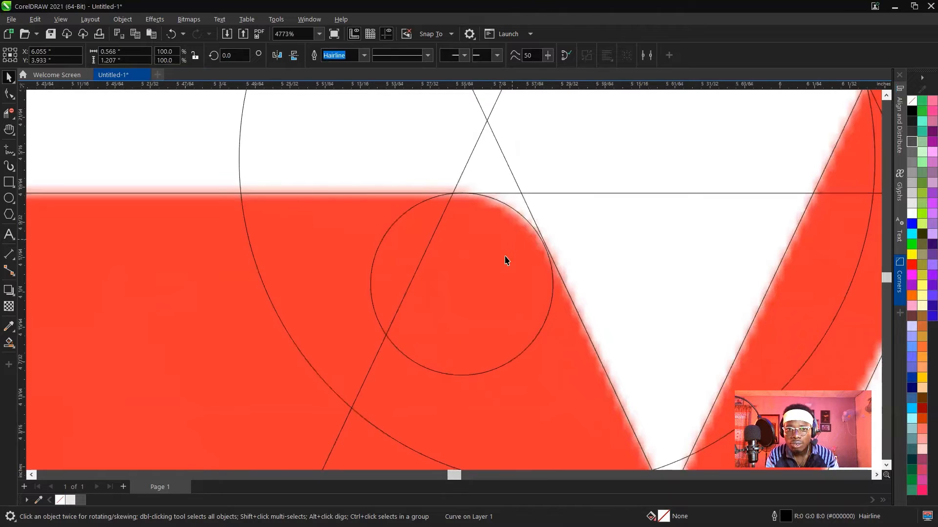
{"action": "left_click", "coordinate": [505, 261]}
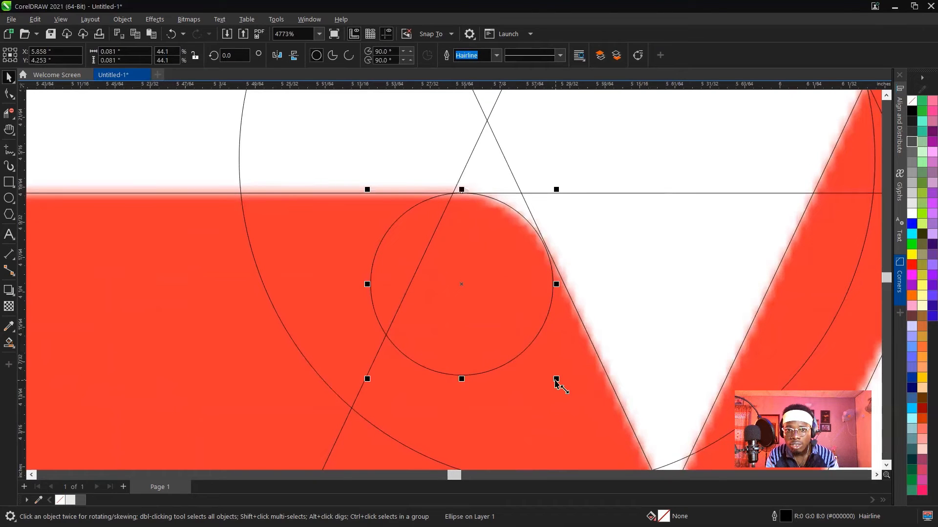
{"action": "left_click_drag", "start_coordinate": [557, 379], "coordinate": [559, 382]}
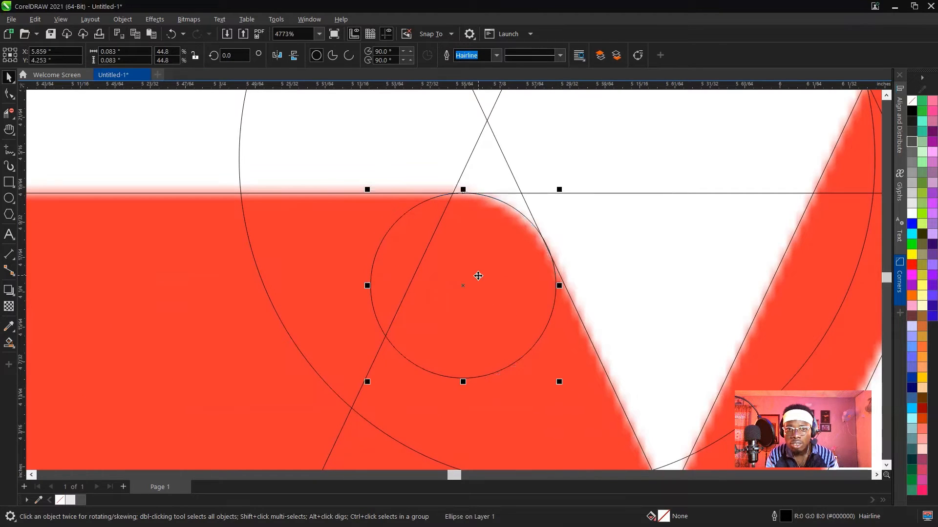
{"action": "scroll", "coordinate": [476, 274], "scroll_direction": "down", "scroll_amount": 6}
{"action": "scroll", "coordinate": [534, 274], "scroll_direction": "down", "scroll_amount": 5}
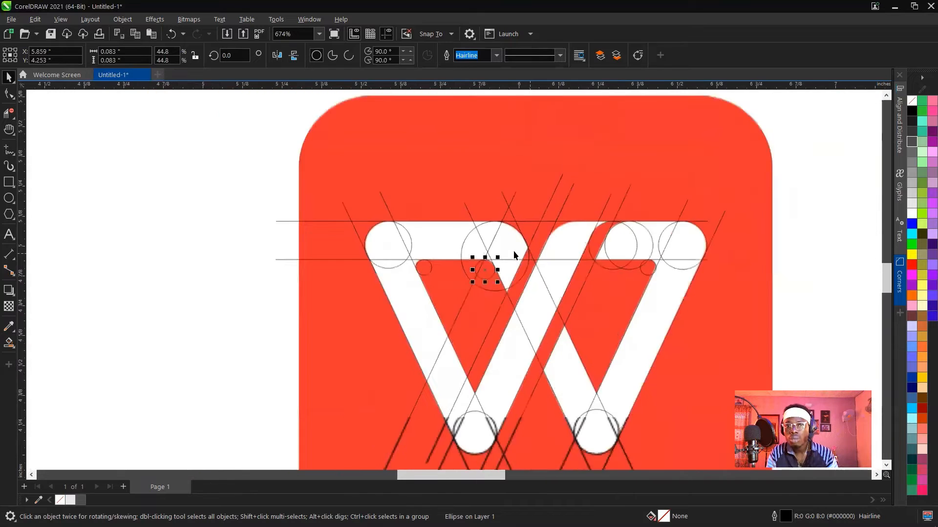
{"action": "scroll", "coordinate": [536, 194], "scroll_direction": "up", "scroll_amount": 2}
{"action": "scroll", "coordinate": [534, 190], "scroll_direction": "up", "scroll_amount": 3}
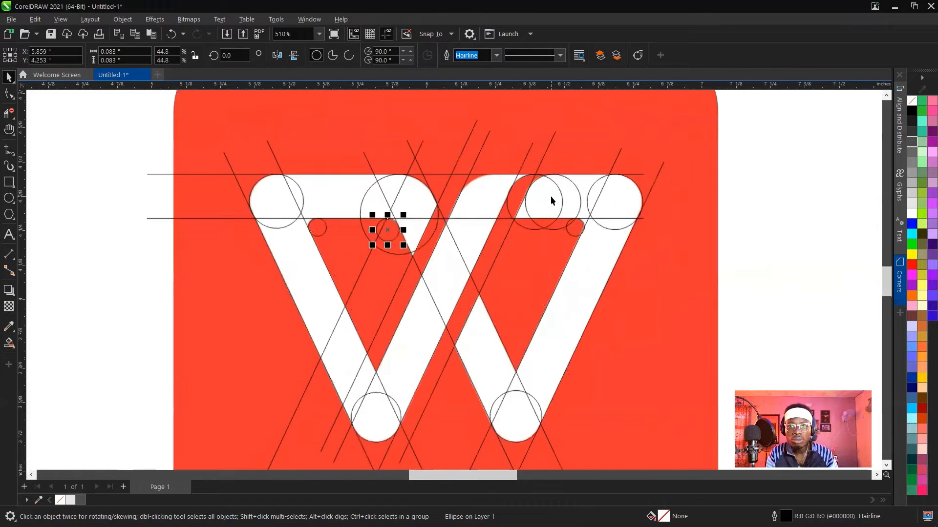
Remove the circle arc and slanted line segments crossing the left top bar at its rounded outer corner with Virtual Segment Delete.
{"action": "left_click", "coordinate": [763, 192]}
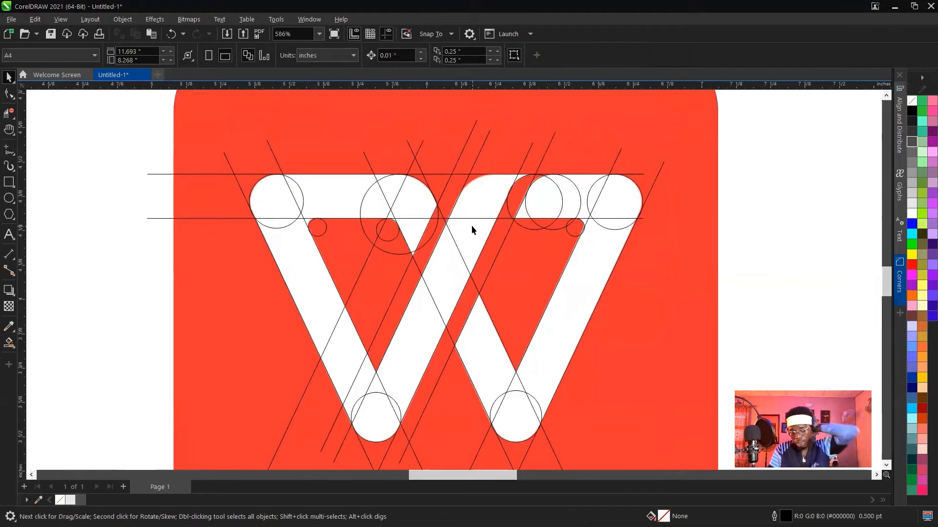
{"action": "scroll", "coordinate": [471, 229], "scroll_direction": "down", "scroll_amount": 2}
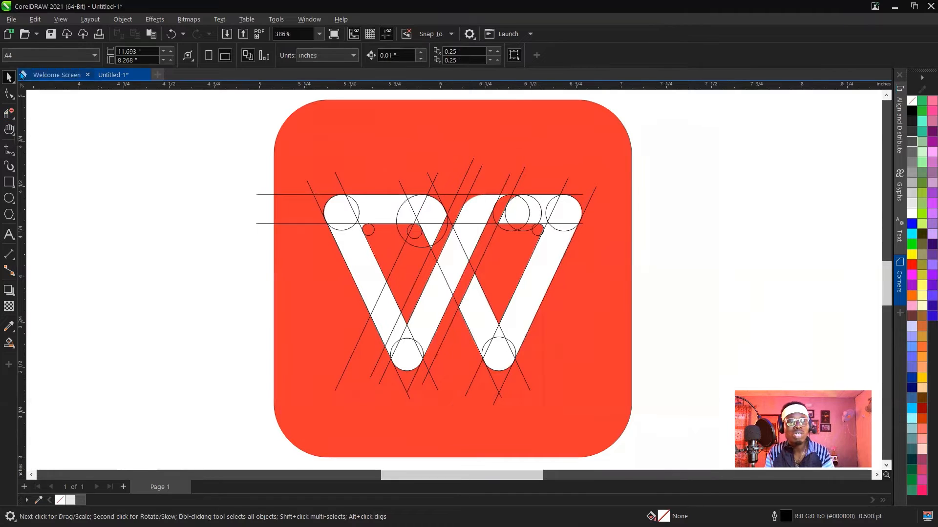
{"action": "left_click", "coordinate": [16, 122]}
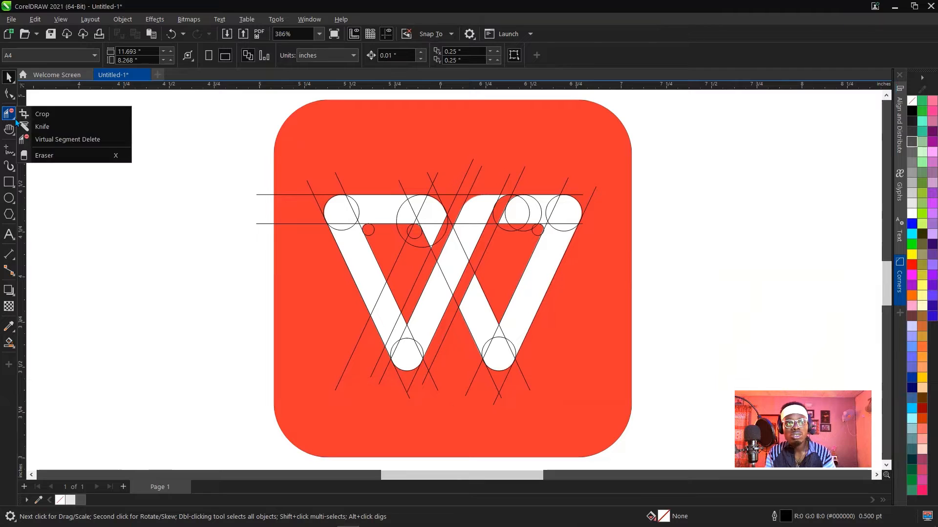
{"action": "left_click", "coordinate": [65, 140]}
{"action": "scroll", "coordinate": [387, 214], "scroll_direction": "up", "scroll_amount": 3}
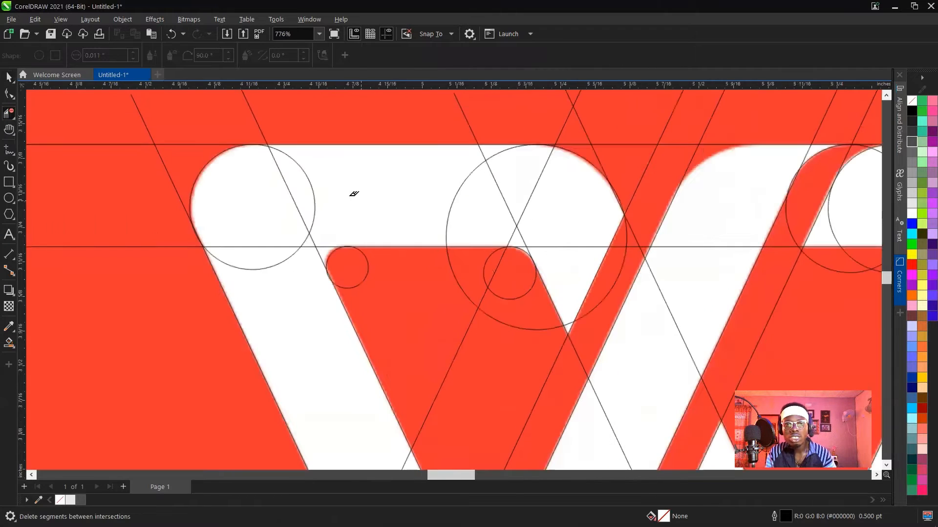
{"action": "left_click", "coordinate": [300, 166]}
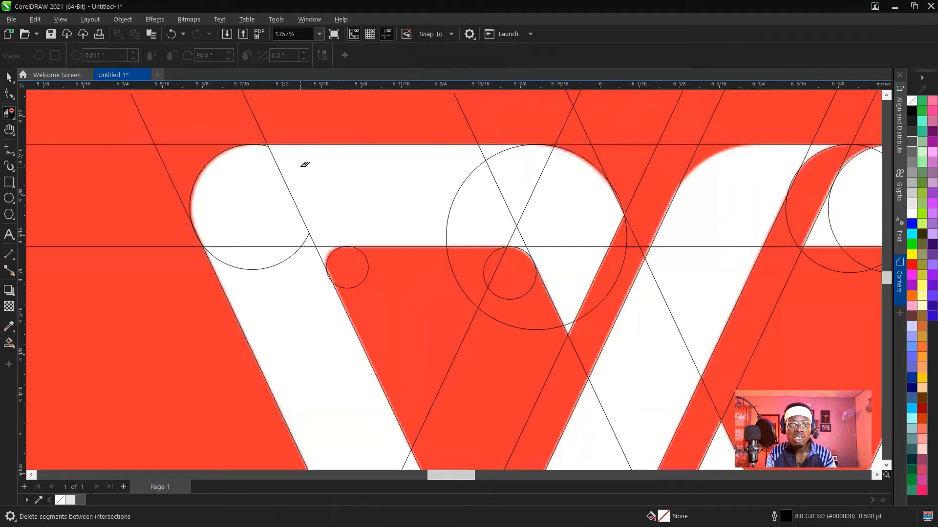
{"action": "left_click", "coordinate": [281, 169]}
{"action": "scroll", "coordinate": [268, 146], "scroll_direction": "up", "scroll_amount": 2}
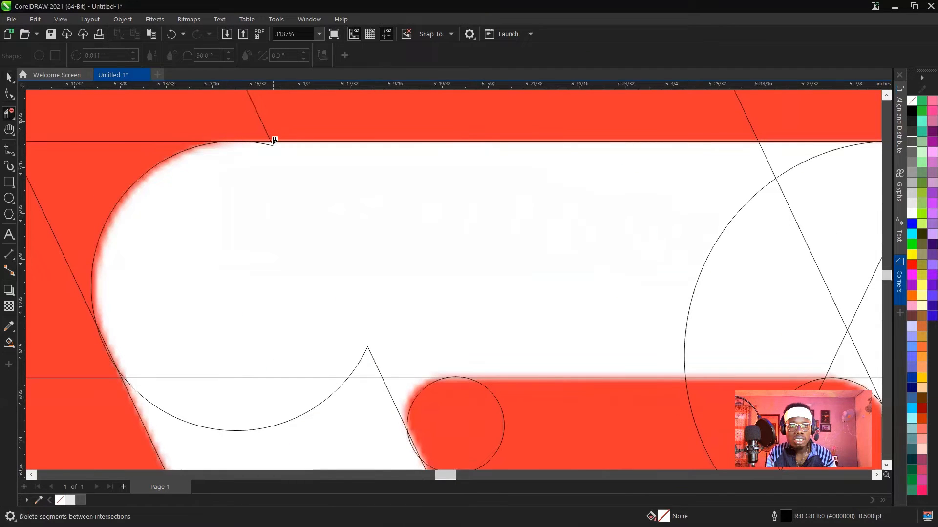
{"action": "left_click", "coordinate": [268, 146]}
{"action": "scroll", "coordinate": [288, 169], "scroll_direction": "down", "scroll_amount": 2}
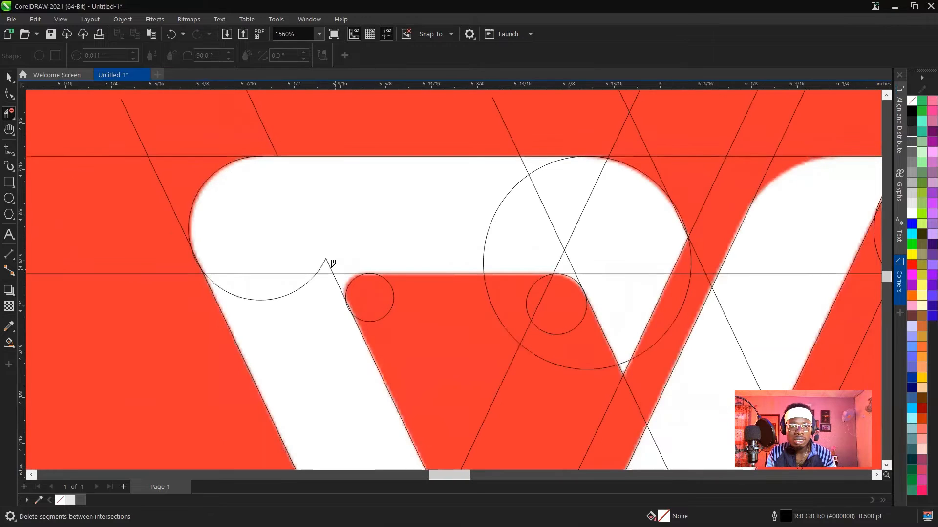
Delete the leftover circle arc, slanted line and horizontal line segments where the left top bar meets the left downward stroke.
{"action": "left_click", "coordinate": [323, 264]}
{"action": "left_click", "coordinate": [329, 267]}
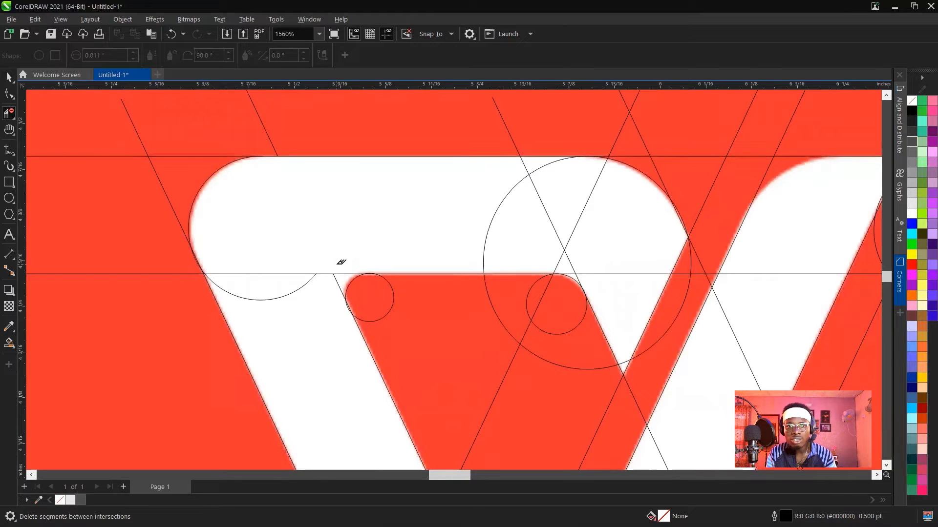
{"action": "left_click", "coordinate": [283, 270]}
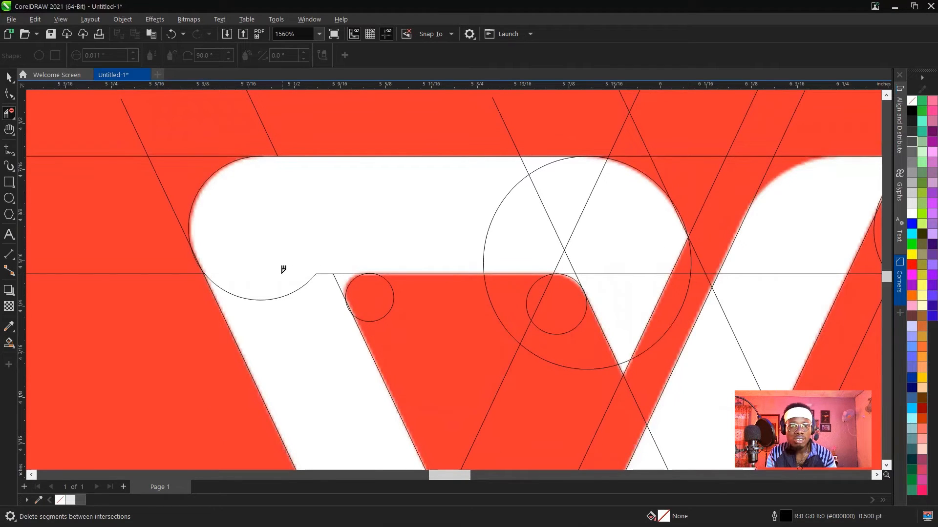
{"action": "left_click", "coordinate": [295, 288]}
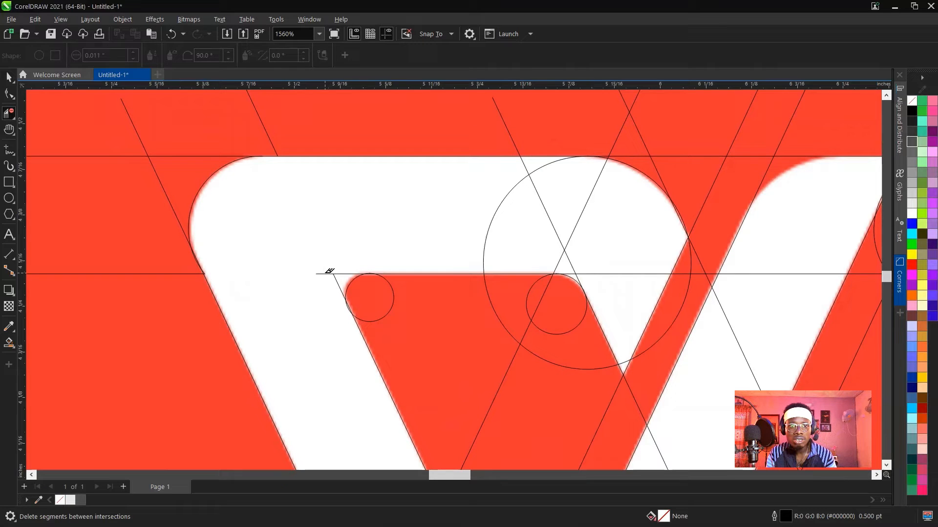
{"action": "left_click", "coordinate": [326, 273]}
{"action": "left_click", "coordinate": [336, 276]}
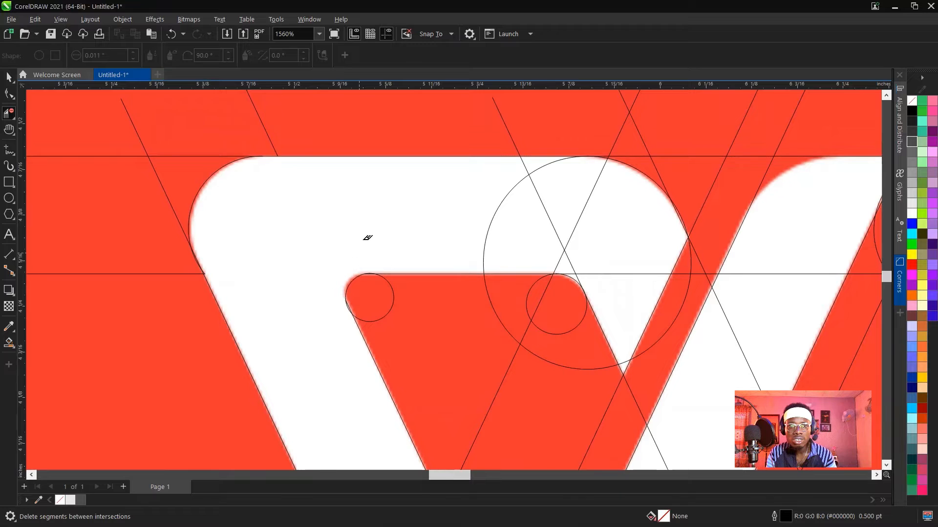
Delete the downward slanted line and large circle segments lying inside the right half of the left top bar.
{"action": "scroll", "coordinate": [425, 207], "scroll_direction": "up", "scroll_amount": 3}
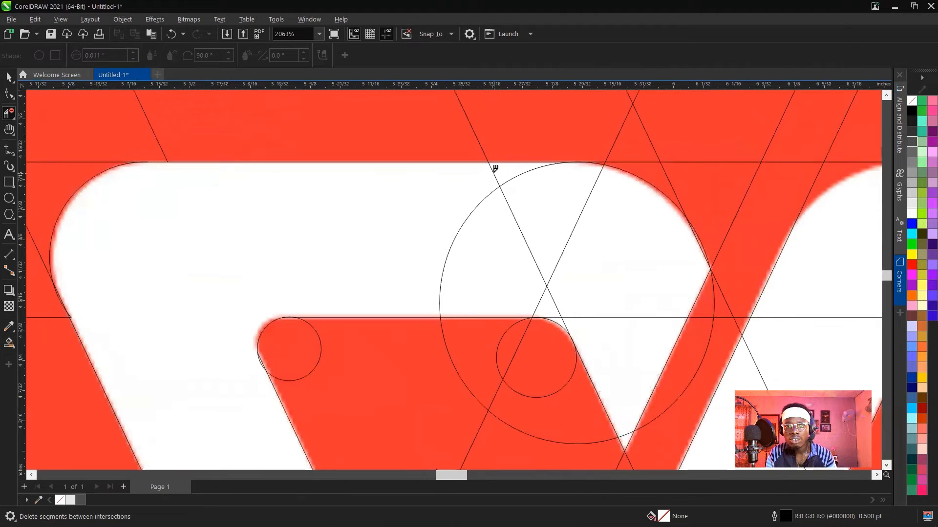
{"action": "left_click", "coordinate": [499, 183]}
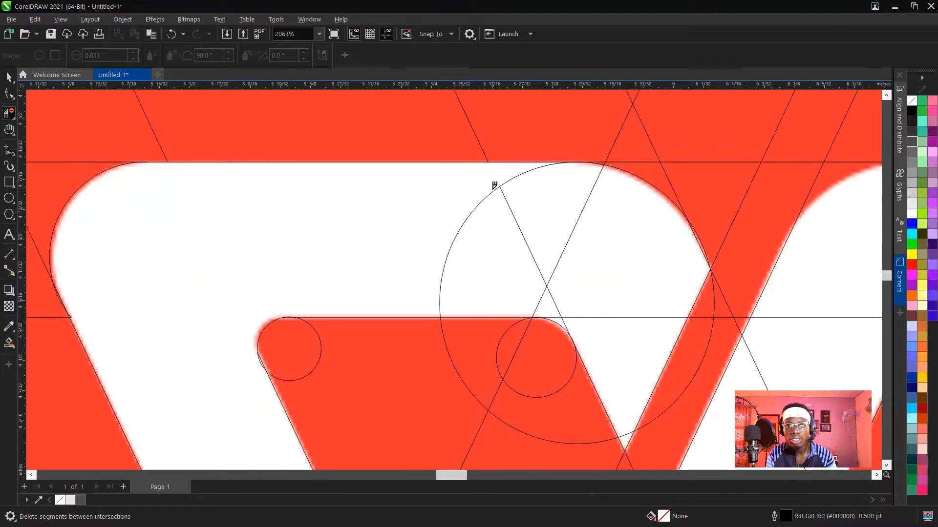
{"action": "left_click", "coordinate": [494, 187]}
{"action": "left_click", "coordinate": [503, 190]}
{"action": "left_click", "coordinate": [511, 178]}
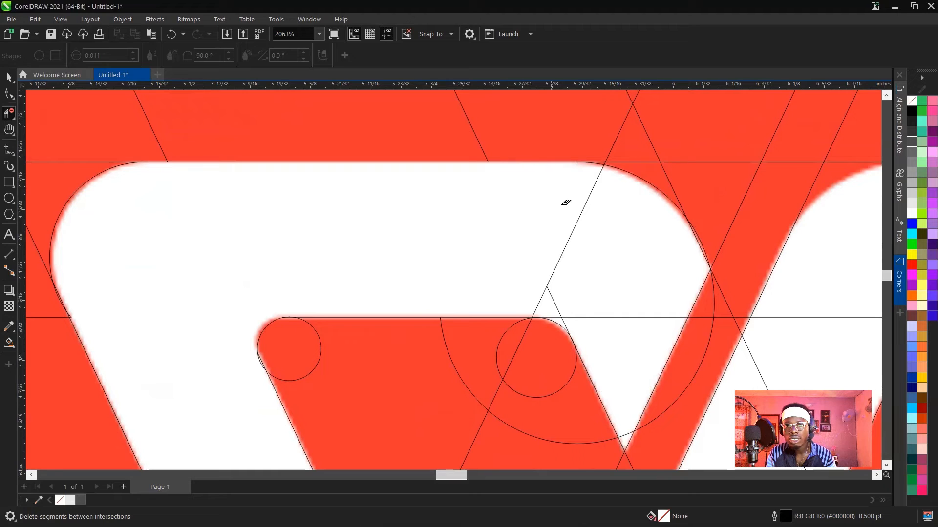
Delete the upward slanted line inside the left top bar and the excess segments around the left counter's rounded right corner.
{"action": "left_click", "coordinate": [579, 221]}
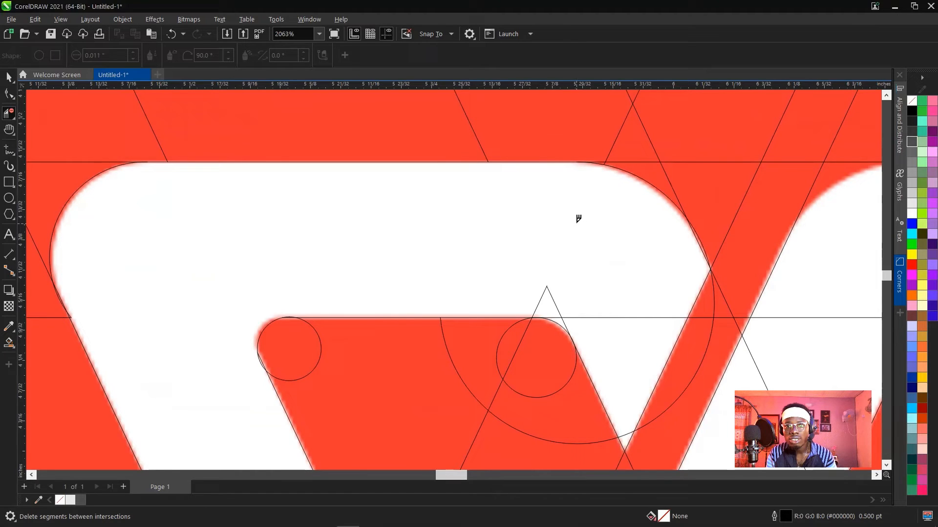
{"action": "left_click", "coordinate": [541, 296]}
{"action": "left_click", "coordinate": [627, 313]}
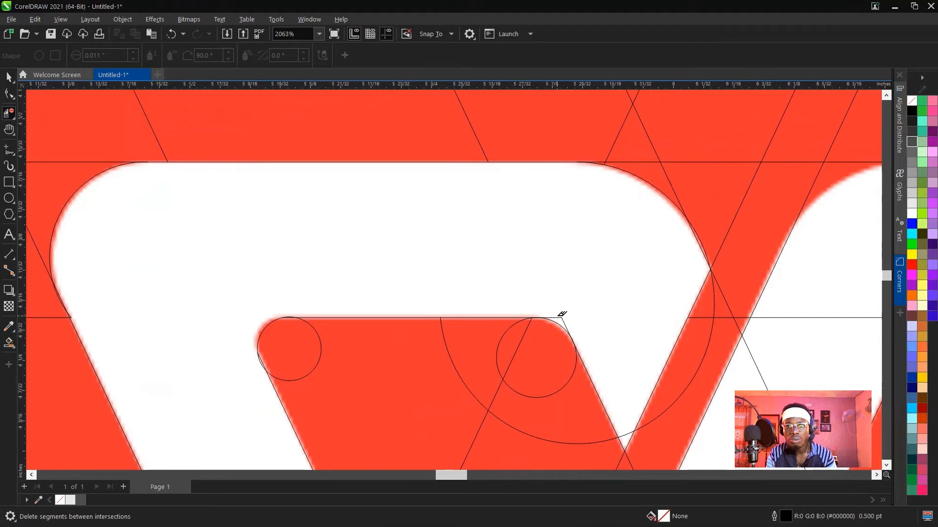
{"action": "left_click", "coordinate": [558, 313]}
{"action": "left_click", "coordinate": [565, 315]}
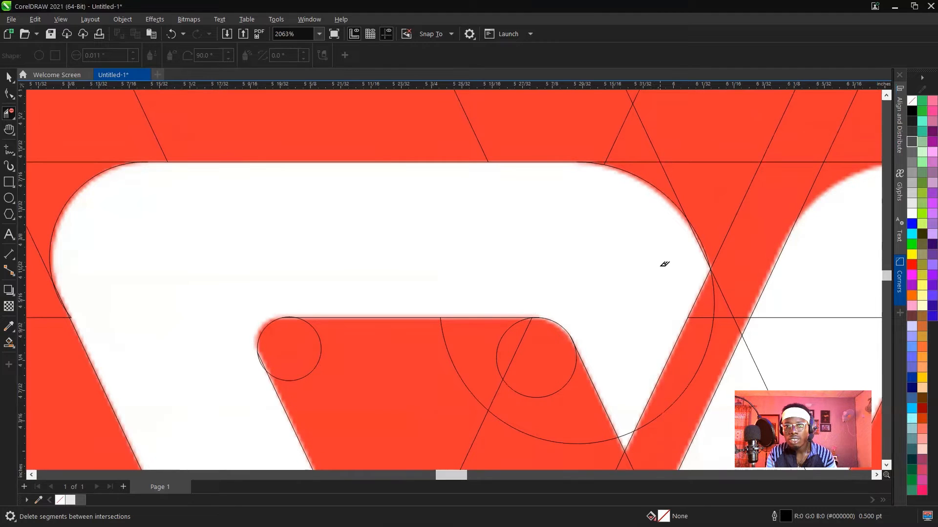
Delete the large circle's arc across the left top bar's slanted tip and the upward slanted line segments crossing the left downward stroke.
{"action": "scroll", "coordinate": [550, 233], "scroll_direction": "down", "scroll_amount": 1}
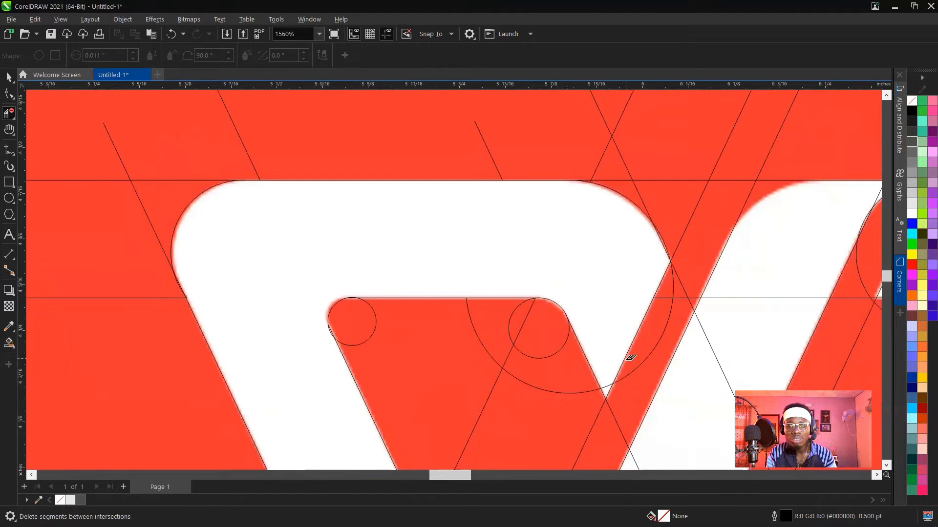
{"action": "scroll", "coordinate": [627, 356], "scroll_direction": "up", "scroll_amount": 2}
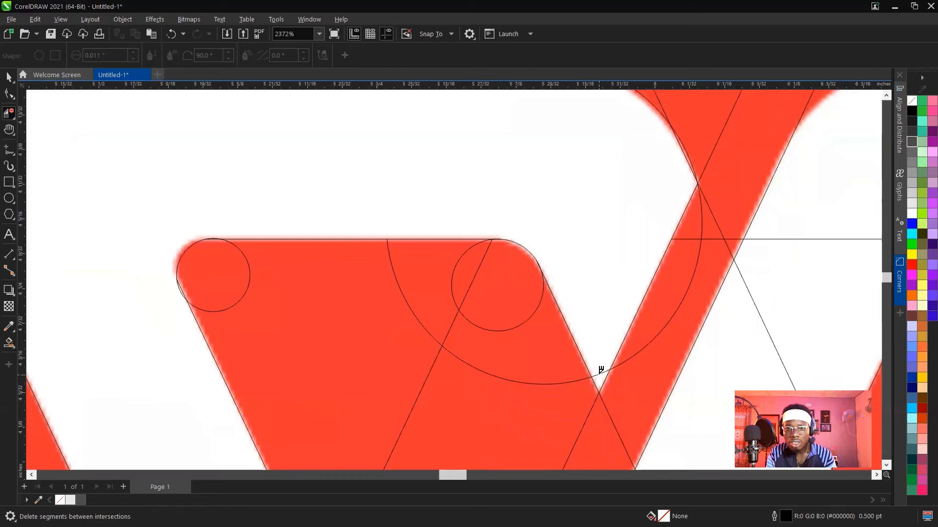
{"action": "scroll", "coordinate": [599, 250], "scroll_direction": "down", "scroll_amount": 4}
{"action": "scroll", "coordinate": [371, 244], "scroll_direction": "down", "scroll_amount": 6}
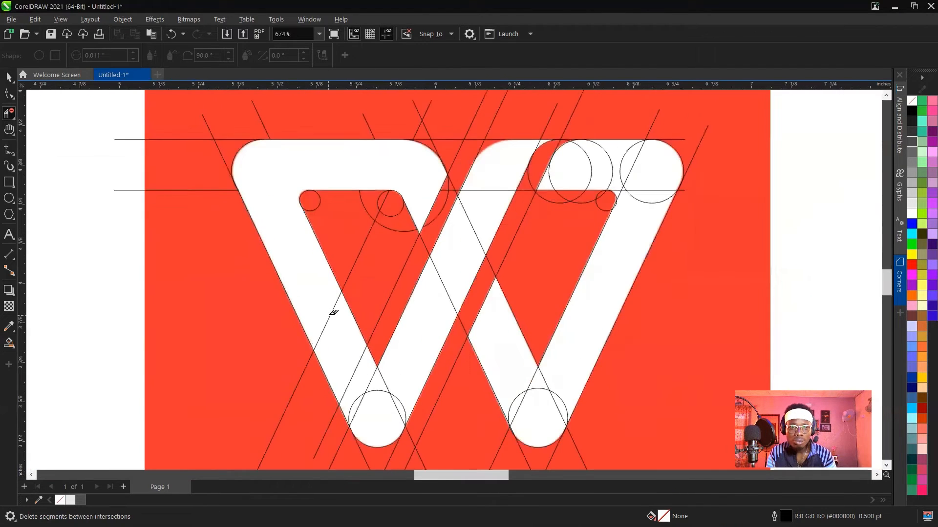
{"action": "left_click", "coordinate": [333, 312]}
{"action": "scroll", "coordinate": [336, 321], "scroll_direction": "down", "scroll_amount": 2}
{"action": "scroll", "coordinate": [341, 321], "scroll_direction": "down", "scroll_amount": 2}
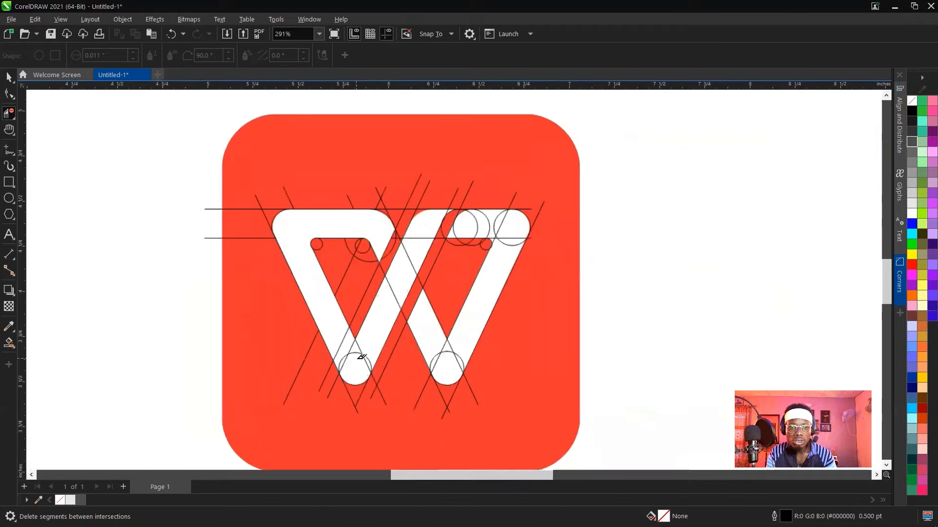
{"action": "scroll", "coordinate": [356, 360], "scroll_direction": "up", "scroll_amount": 1}
{"action": "left_click", "coordinate": [340, 331]}
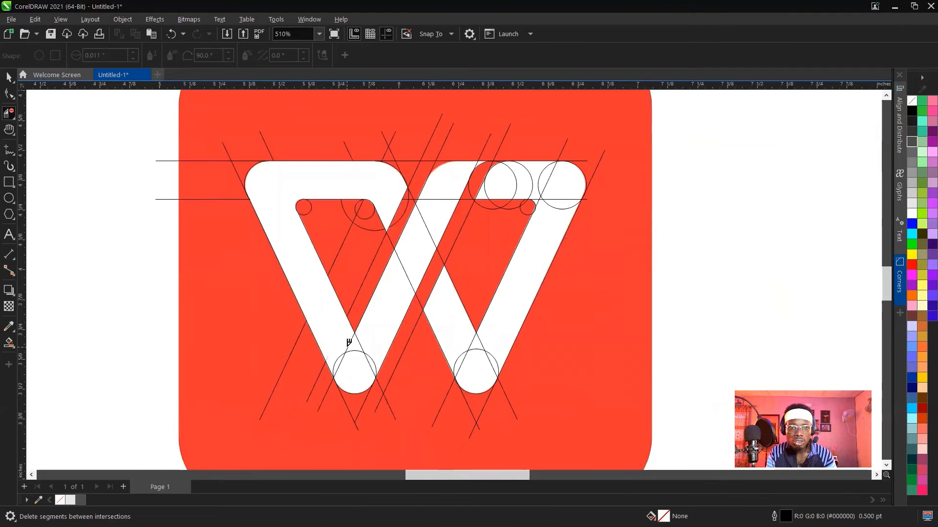
{"action": "scroll", "coordinate": [347, 342], "scroll_direction": "down", "scroll_amount": 2}
{"action": "scroll", "coordinate": [336, 339], "scroll_direction": "up", "scroll_amount": 3}
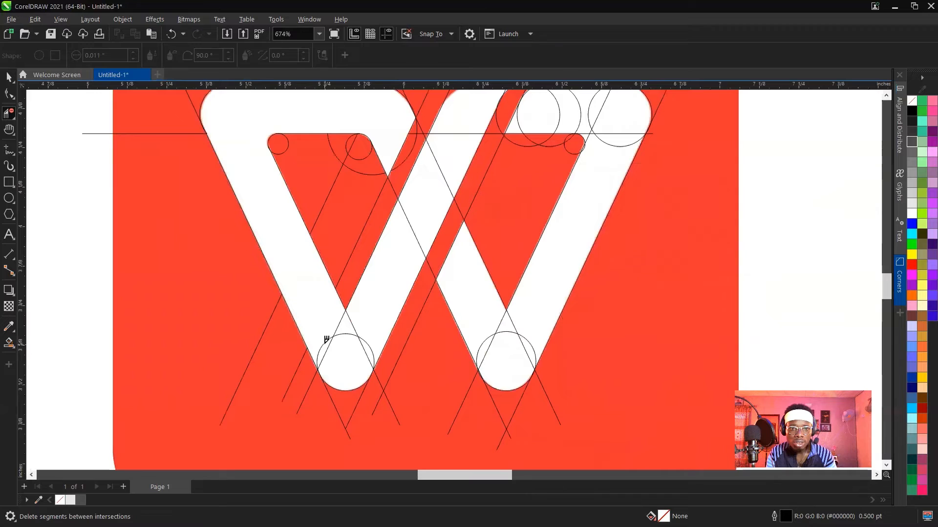
Delete the circle arcs and slanted line segments inside the W's left bottom tip, leaving only its rounded outline.
{"action": "left_click", "coordinate": [327, 338]}
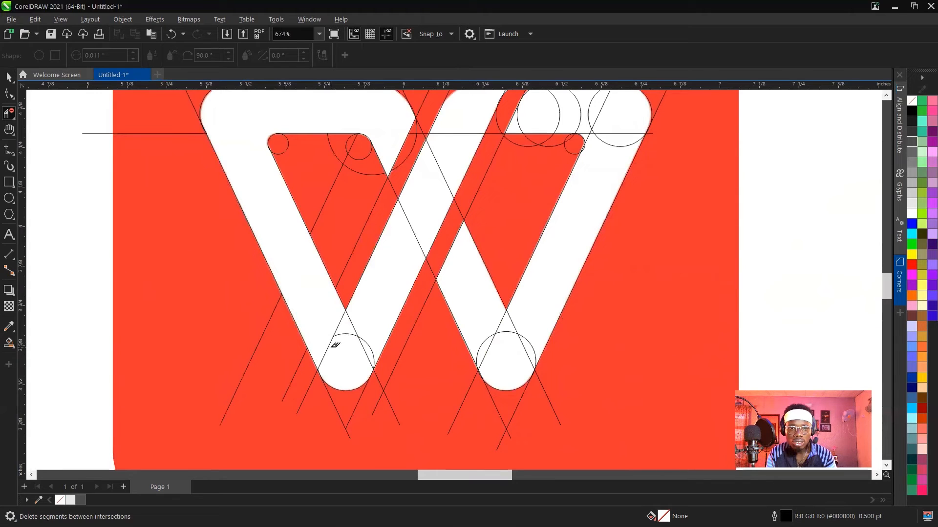
{"action": "left_click", "coordinate": [331, 342]}
{"action": "left_click", "coordinate": [337, 330]}
{"action": "scroll", "coordinate": [356, 325], "scroll_direction": "up", "scroll_amount": 2}
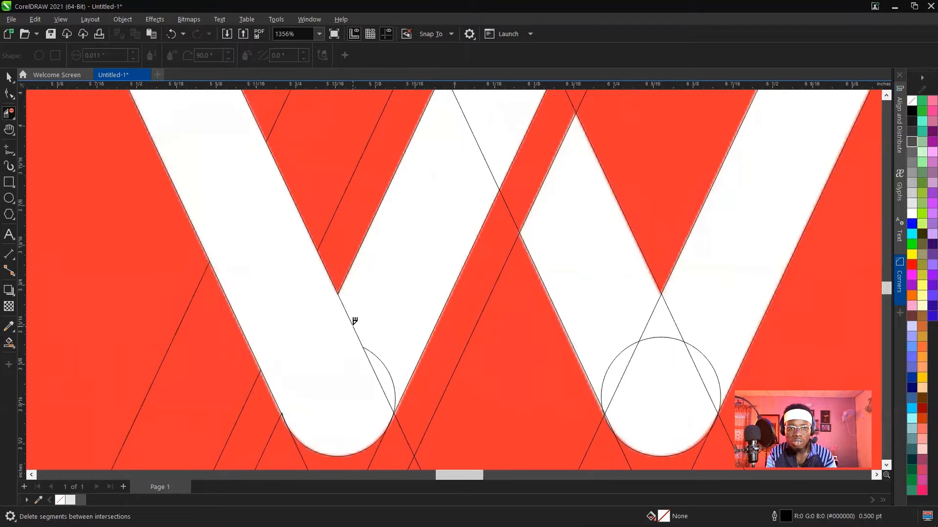
{"action": "left_click", "coordinate": [373, 352]}
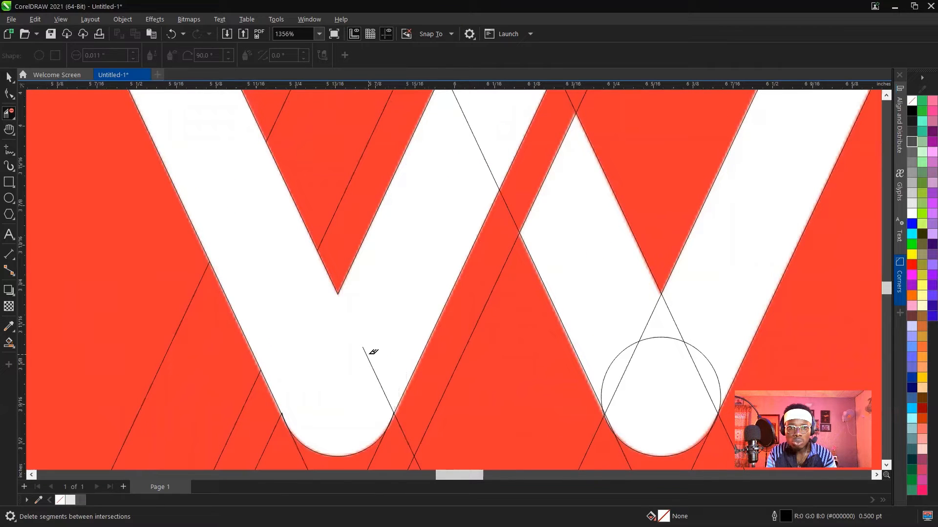
{"action": "left_click", "coordinate": [369, 351]}
Delete the downward slanted lines and the horizontal line segment that cross the W's middle upward stroke.
{"action": "scroll", "coordinate": [360, 296], "scroll_direction": "down", "scroll_amount": 2}
{"action": "scroll", "coordinate": [352, 359], "scroll_direction": "up", "scroll_amount": 2}
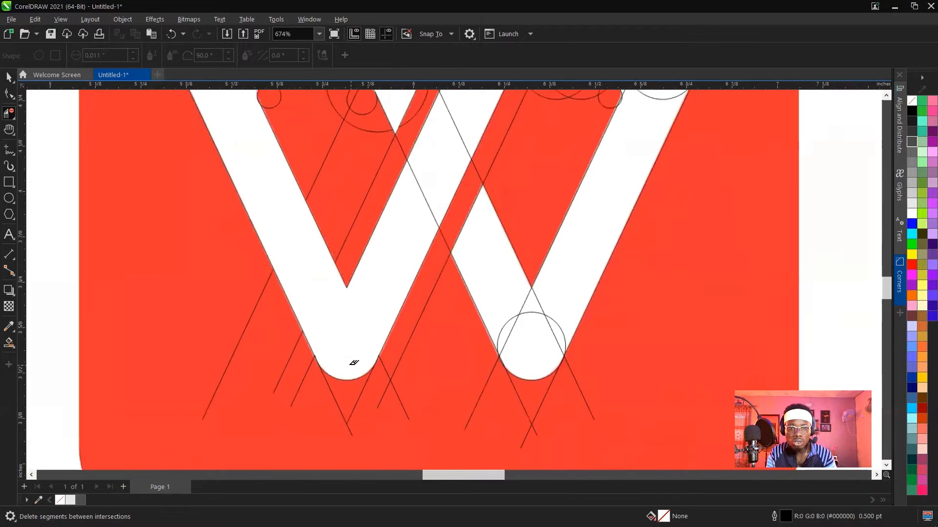
{"action": "scroll", "coordinate": [346, 352], "scroll_direction": "down", "scroll_amount": 4}
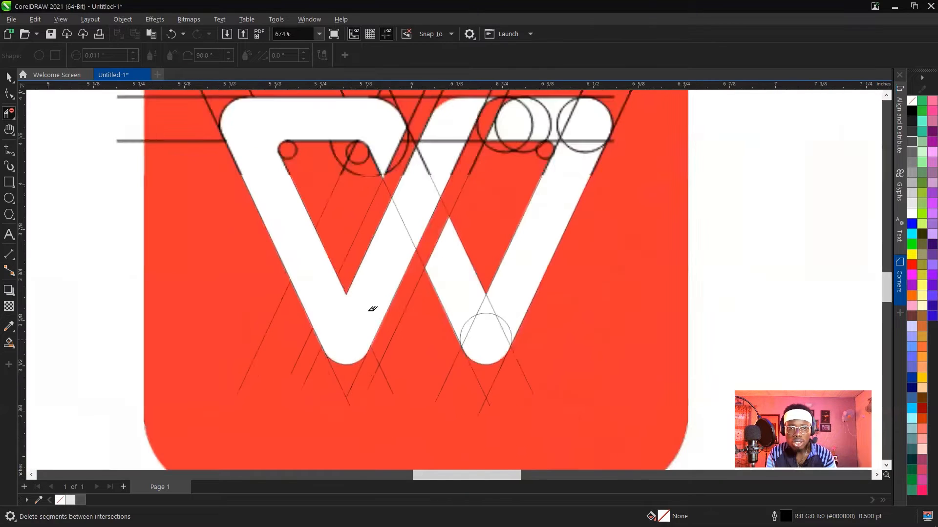
{"action": "scroll", "coordinate": [407, 239], "scroll_direction": "up", "scroll_amount": 1}
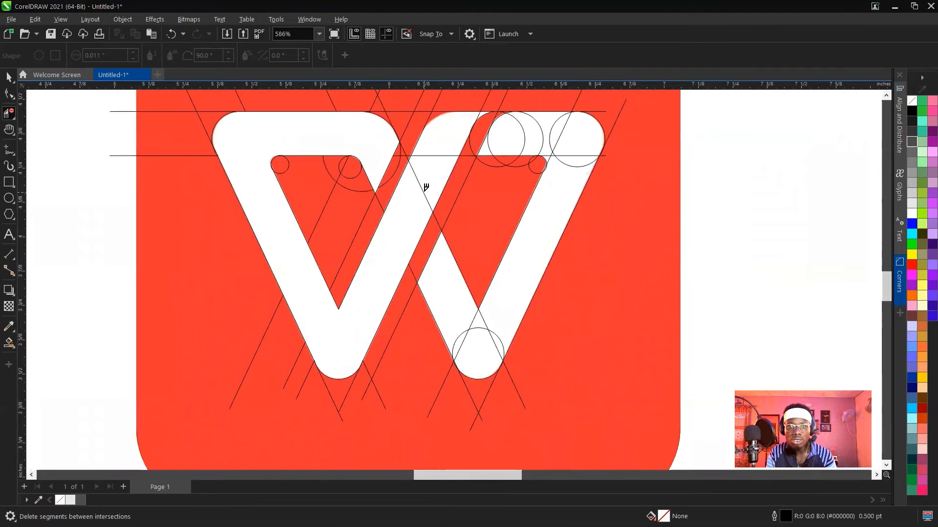
{"action": "left_click", "coordinate": [426, 187]}
{"action": "left_click", "coordinate": [439, 155]}
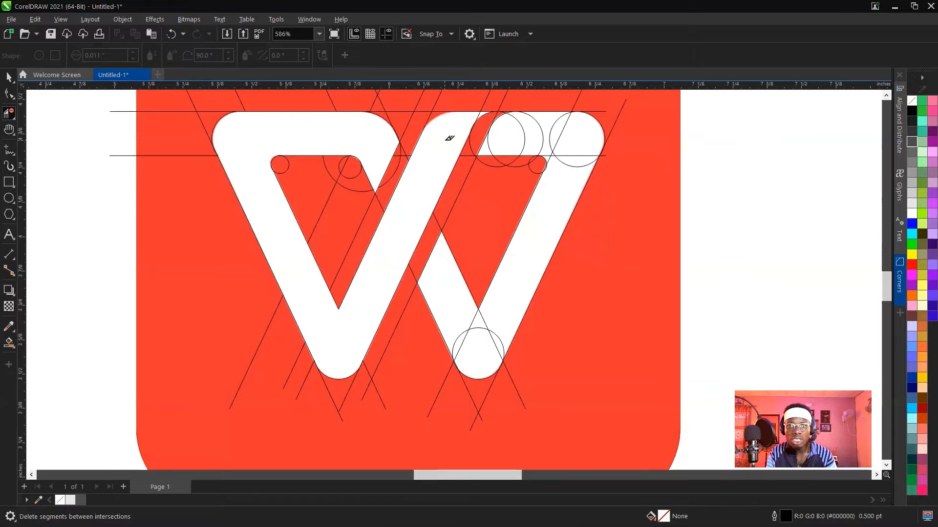
Delete the slanted line segment and circle arc that overshoot the curved upper right edge of the middle upward stroke.
{"action": "scroll", "coordinate": [427, 161], "scroll_direction": "down", "scroll_amount": 1}
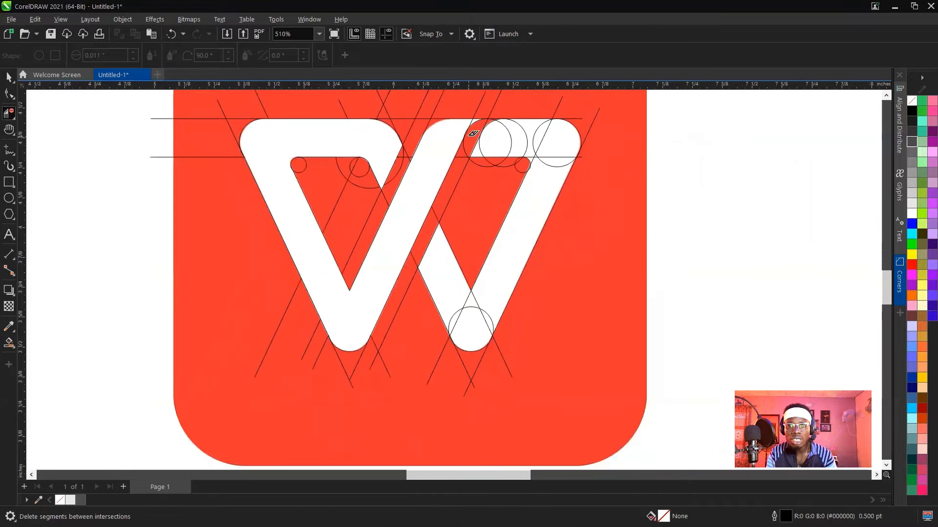
{"action": "scroll", "coordinate": [476, 122], "scroll_direction": "up", "scroll_amount": 2}
{"action": "scroll", "coordinate": [480, 110], "scroll_direction": "up", "scroll_amount": 4}
{"action": "scroll", "coordinate": [483, 119], "scroll_direction": "up", "scroll_amount": 4}
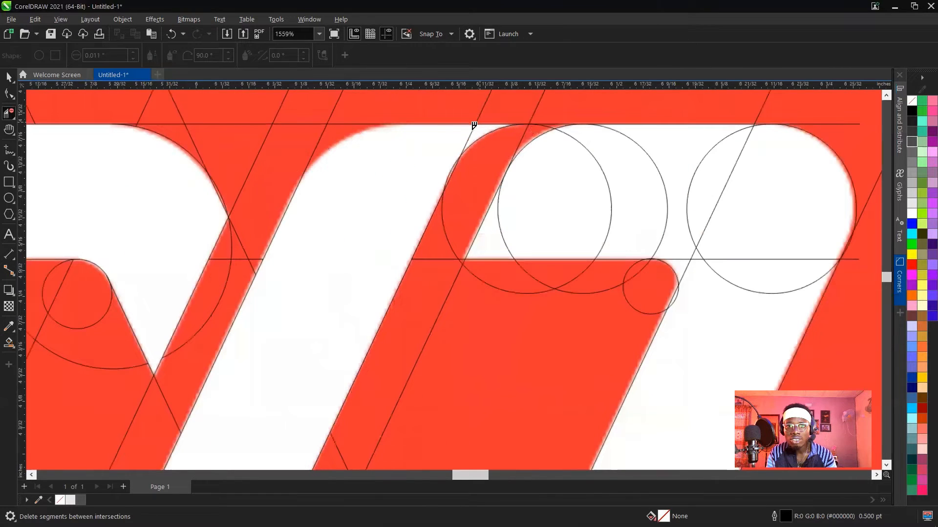
{"action": "scroll", "coordinate": [442, 161], "scroll_direction": "up", "scroll_amount": 4}
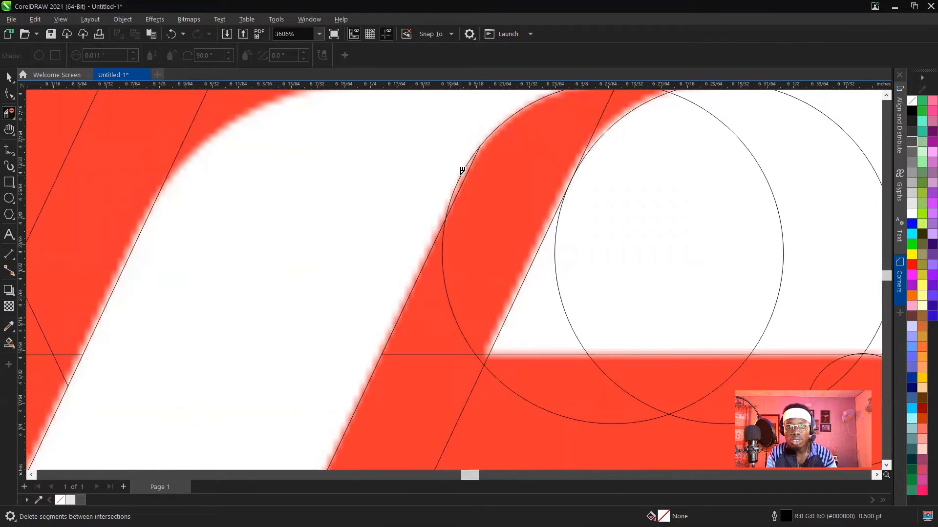
{"action": "scroll", "coordinate": [418, 205], "scroll_direction": "down", "scroll_amount": 4}
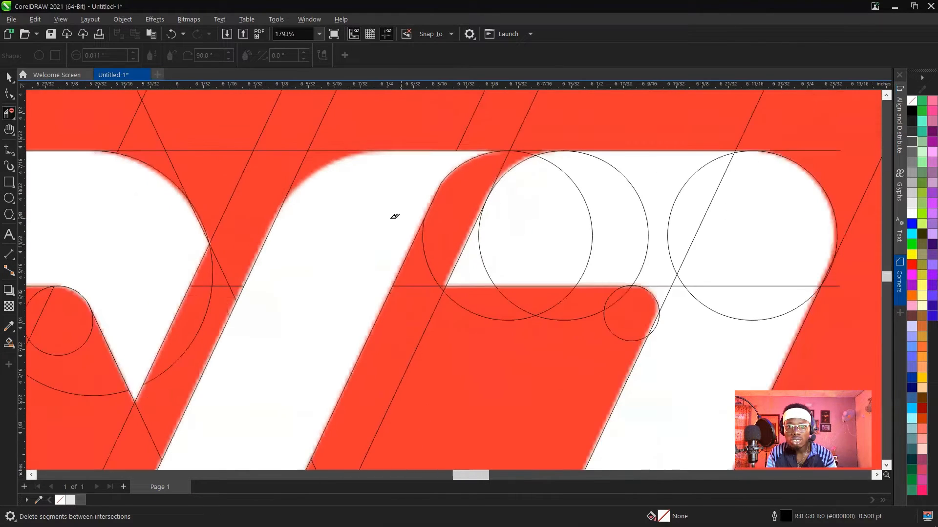
{"action": "scroll", "coordinate": [394, 216], "scroll_direction": "down", "scroll_amount": 2}
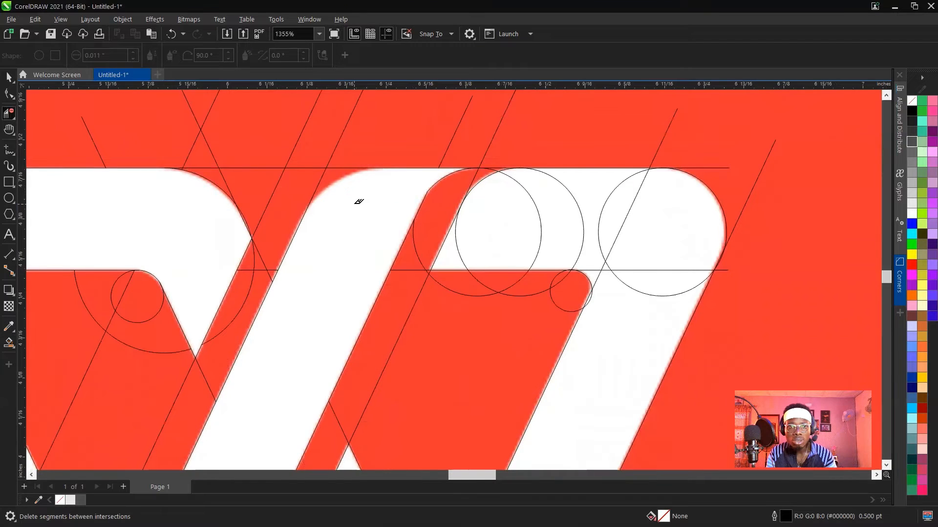
Copy the circle at the right bar's rounded end to the middle stroke's upper left corner, enlarging it to about 0.227 inches.
{"action": "key", "text": "space"}
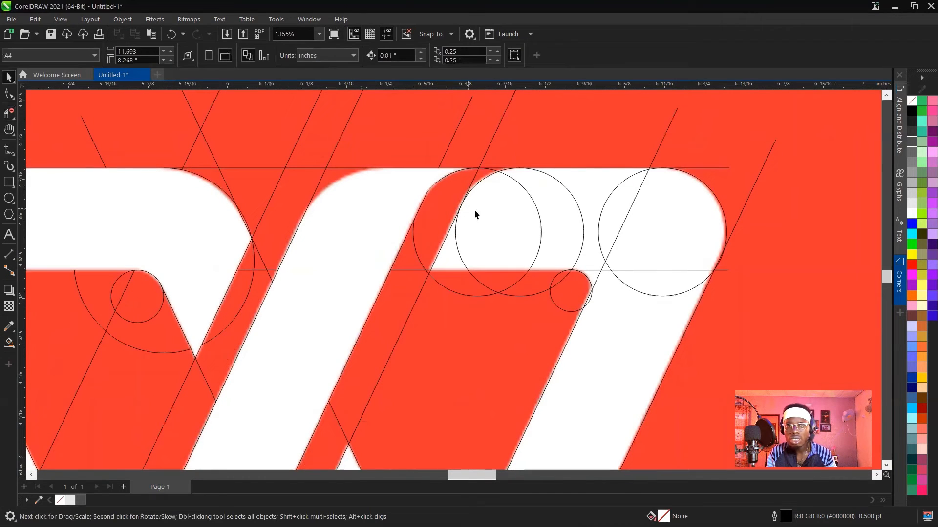
{"action": "left_click_drag", "start_coordinate": [666, 210], "coordinate": [390, 211]}
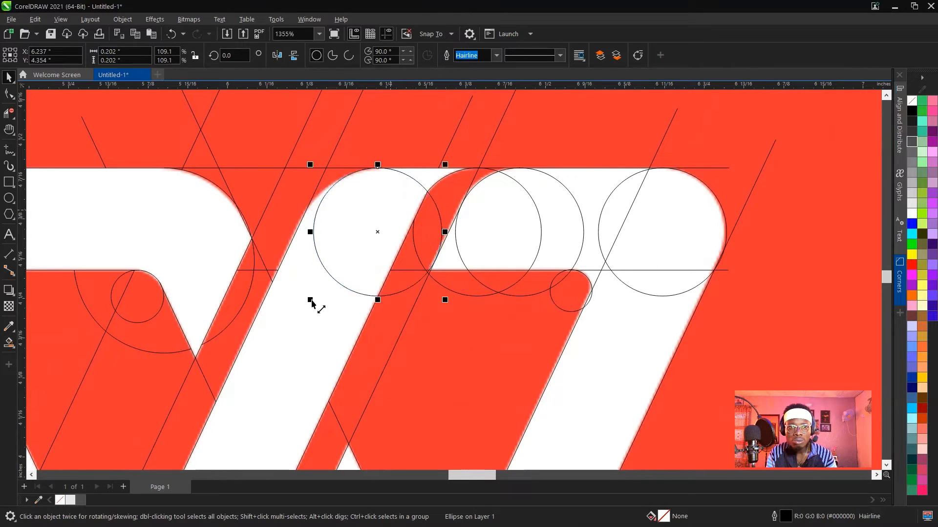
{"action": "left_click_drag", "start_coordinate": [311, 300], "coordinate": [293, 334]}
{"action": "scroll", "coordinate": [356, 226], "scroll_direction": "up", "scroll_amount": 3}
{"action": "left_click_drag", "start_coordinate": [362, 224], "coordinate": [357, 234]}
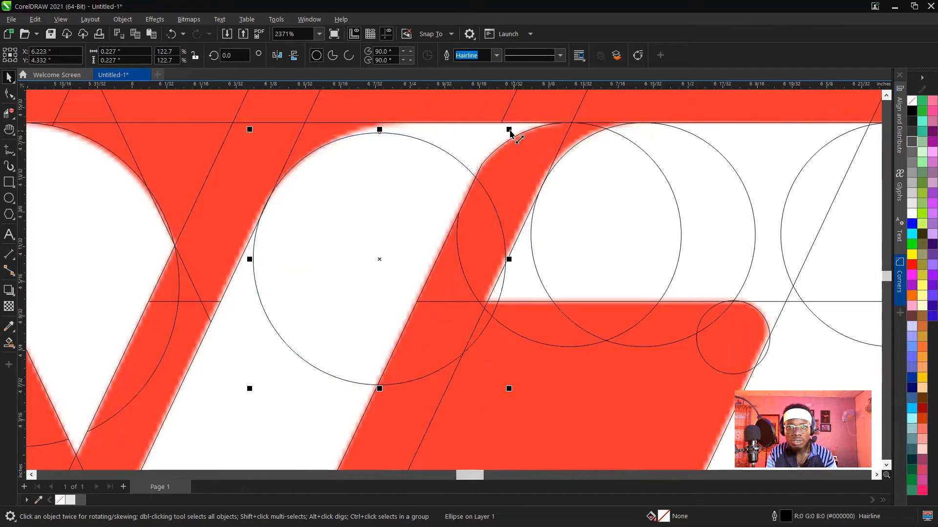
Enlarge the copied circle to about 0.246 inches and position it against the middle stroke's curved upper left edge and the top line.
{"action": "left_click_drag", "start_coordinate": [508, 130], "coordinate": [533, 123]}
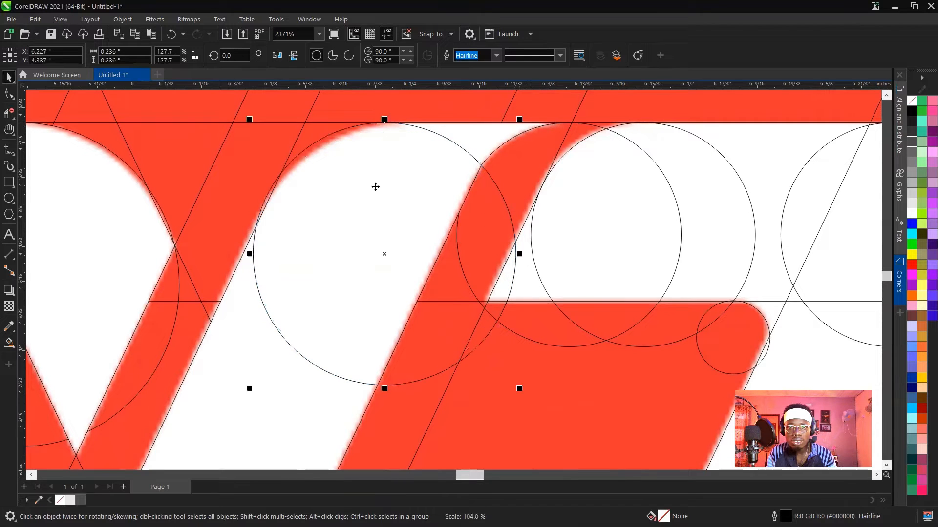
{"action": "left_click_drag", "start_coordinate": [372, 185], "coordinate": [366, 204]}
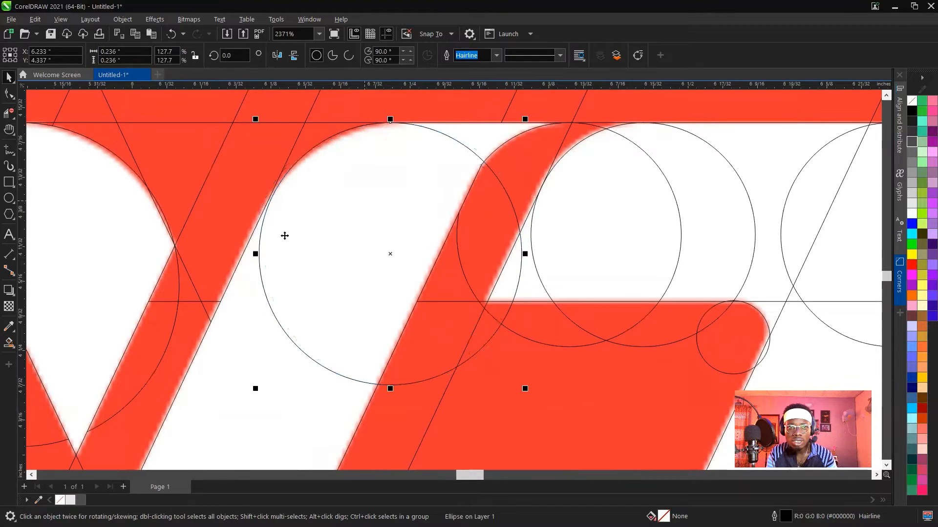
{"action": "left_click_drag", "start_coordinate": [256, 388], "coordinate": [252, 410]}
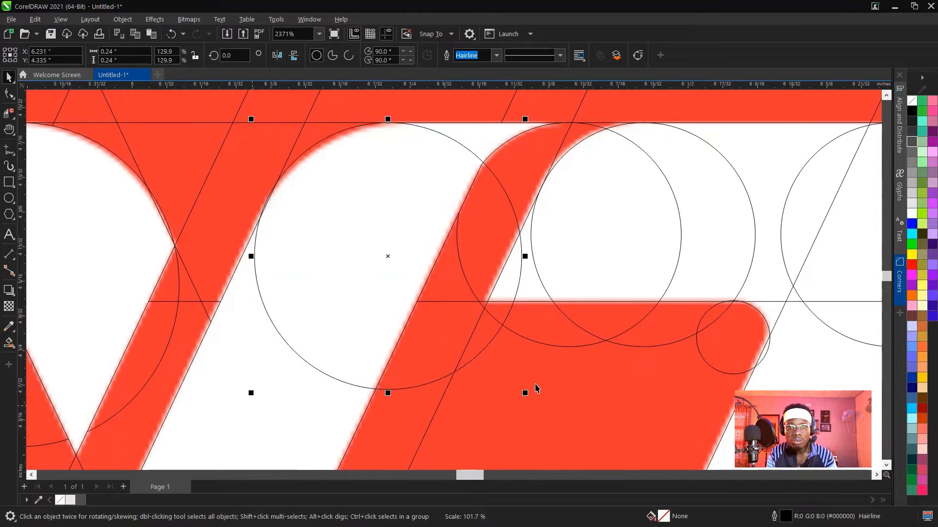
{"action": "left_click_drag", "start_coordinate": [526, 393], "coordinate": [536, 403]}
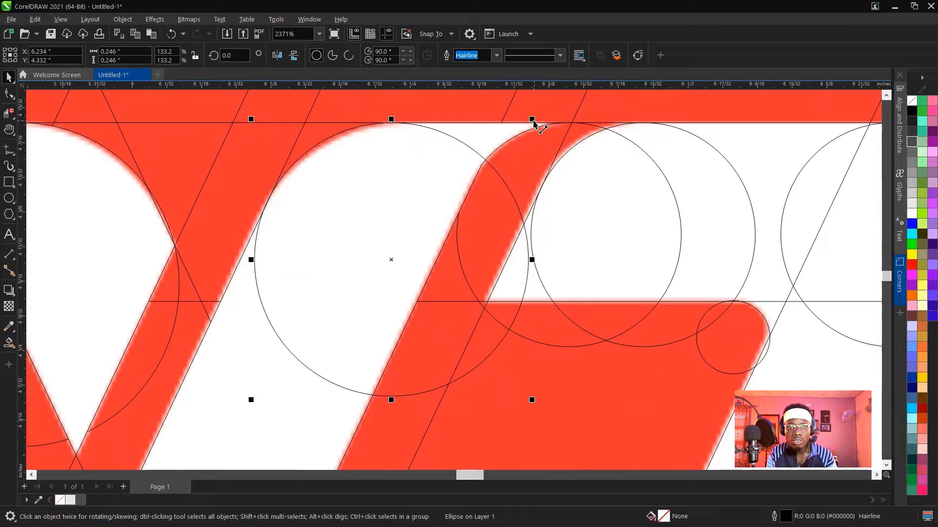
{"action": "left_click_drag", "start_coordinate": [533, 120], "coordinate": [533, 121]}
Delete the new circle's arcs inside the middle stroke, leaving only its rounded upper left corner.
{"action": "key", "text": "space"}
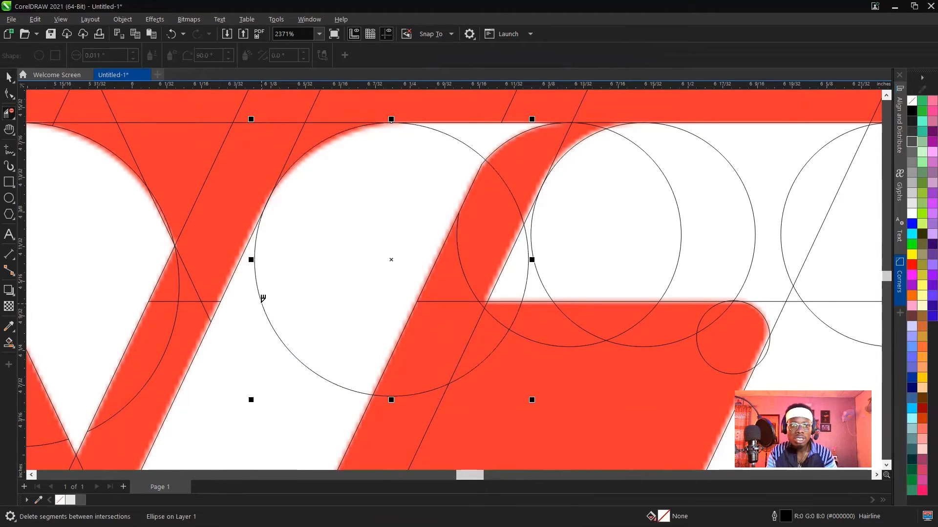
{"action": "left_click", "coordinate": [261, 302]}
{"action": "left_click", "coordinate": [460, 137]}
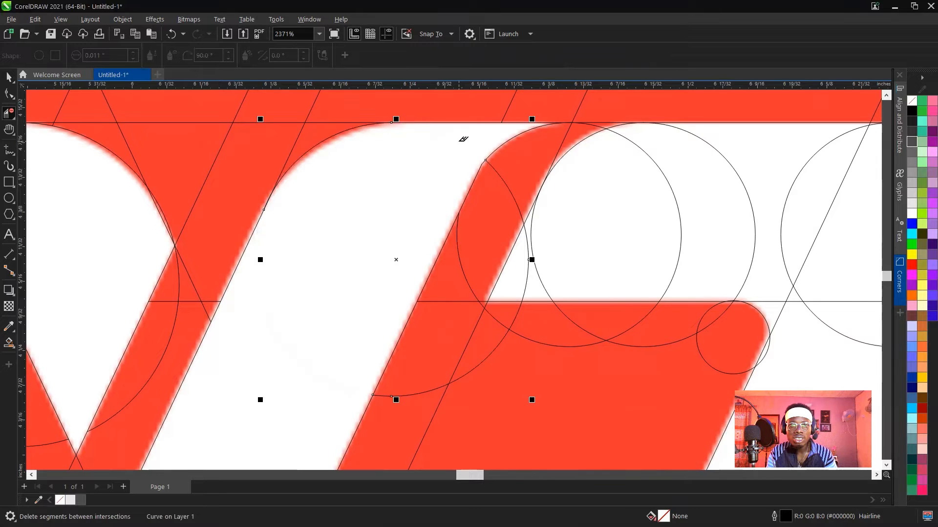
Delete the three circles' arcs that cross the inside of the right top bar's curved left end.
{"action": "scroll", "coordinate": [393, 143], "scroll_direction": "down", "scroll_amount": 3}
{"action": "scroll", "coordinate": [488, 184], "scroll_direction": "up", "scroll_amount": 2}
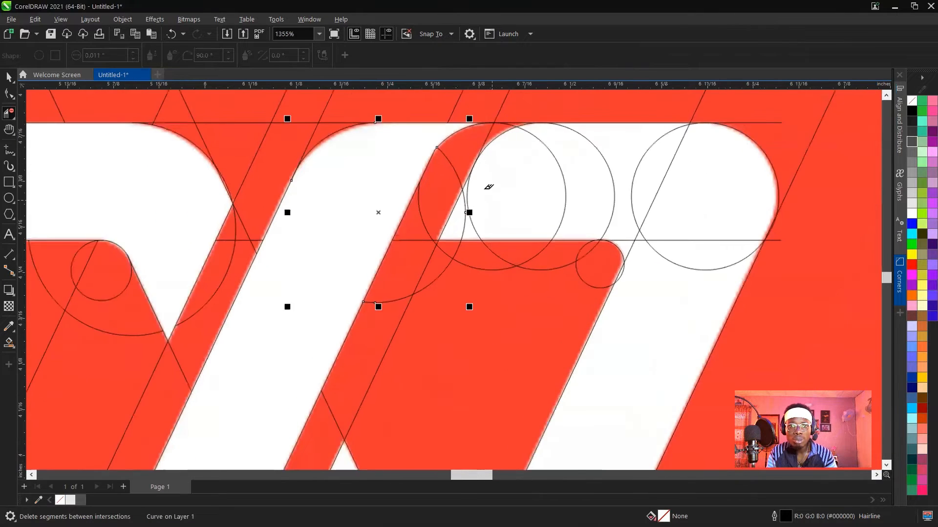
{"action": "left_click", "coordinate": [461, 194]}
{"action": "left_click", "coordinate": [459, 200]}
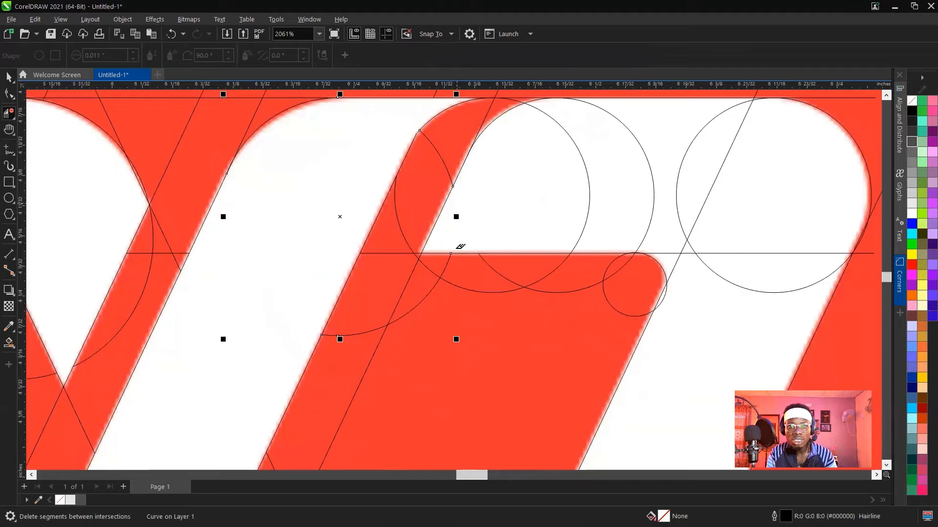
{"action": "left_click", "coordinate": [571, 138]}
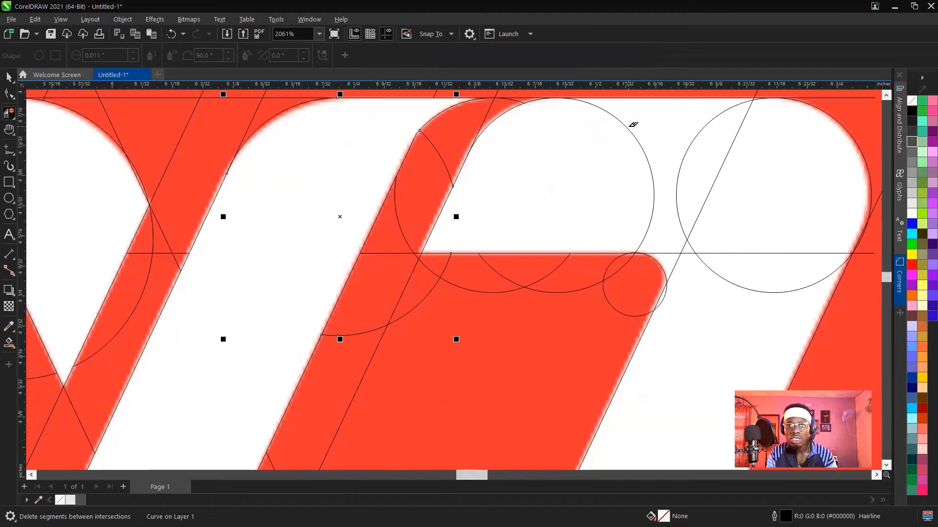
{"action": "left_click", "coordinate": [633, 125]}
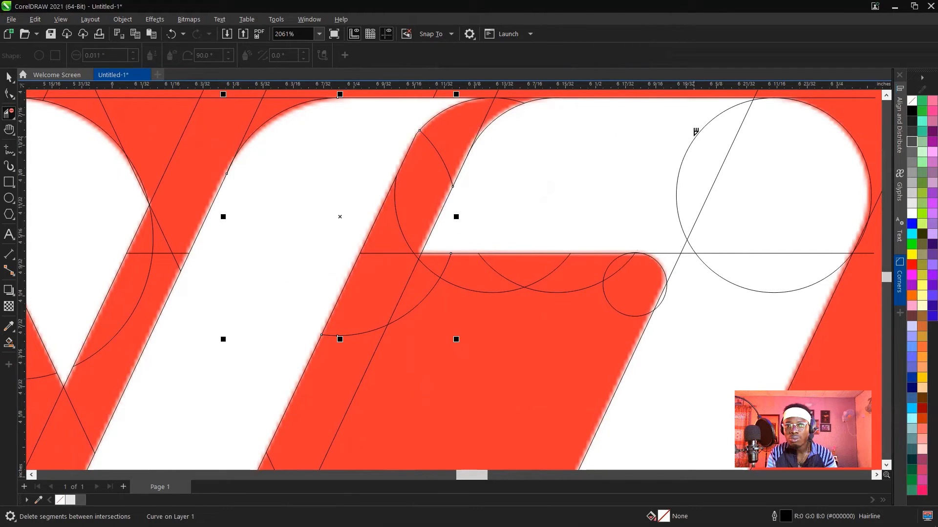
Delete the circle arcs, slanted line and horizontal line crossing the right bar's rounded end, including the overshoots at its inner corner.
{"action": "left_click", "coordinate": [696, 132]}
{"action": "left_click", "coordinate": [737, 132]}
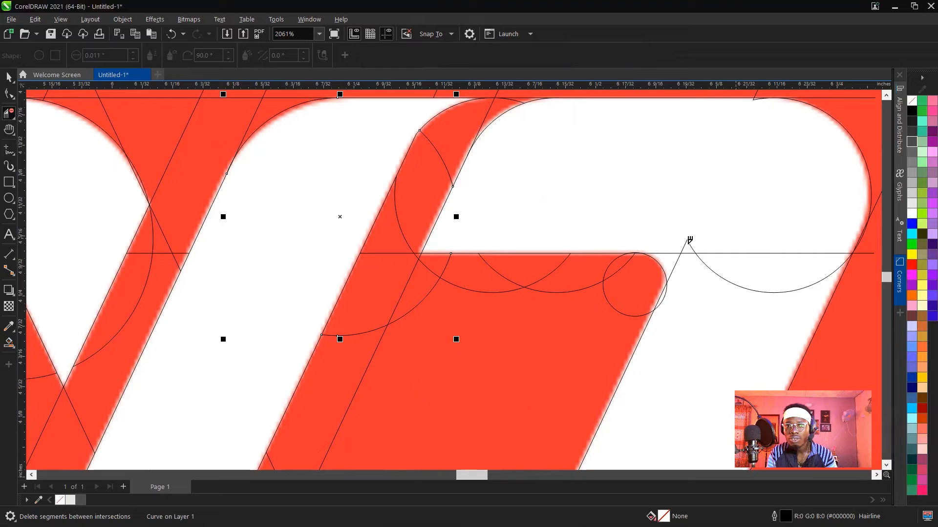
{"action": "left_click", "coordinate": [691, 241]}
{"action": "left_click", "coordinate": [718, 252]}
{"action": "left_click", "coordinate": [708, 264]}
{"action": "left_click", "coordinate": [689, 252]}
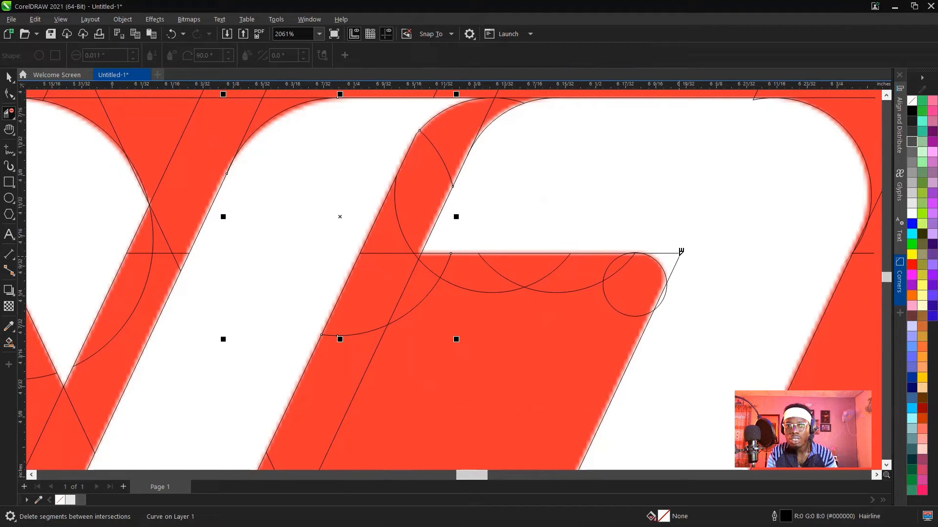
{"action": "left_click", "coordinate": [679, 254]}
{"action": "left_click", "coordinate": [664, 296]}
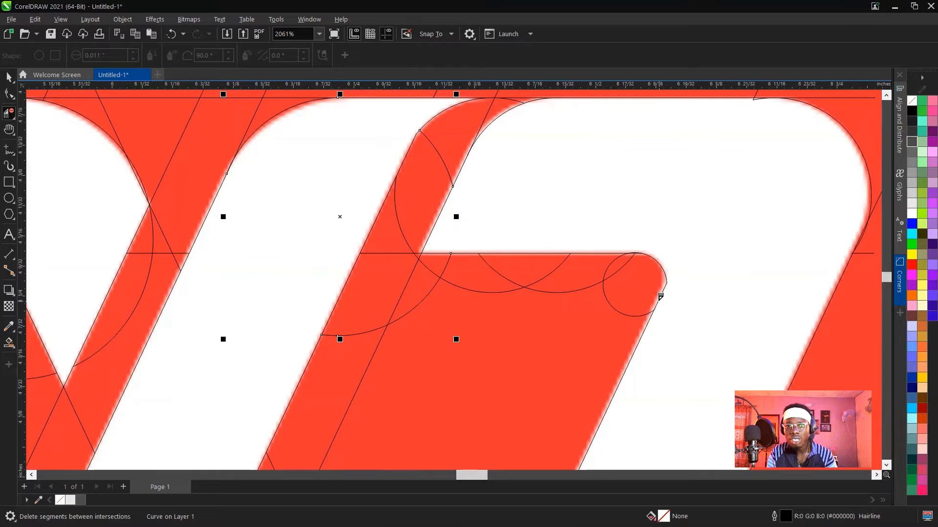
Delete the circle arcs and crossing slanted line segments inside the W's right bottom tip, leaving only its rounded outline.
{"action": "scroll", "coordinate": [657, 244], "scroll_direction": "down", "scroll_amount": 3}
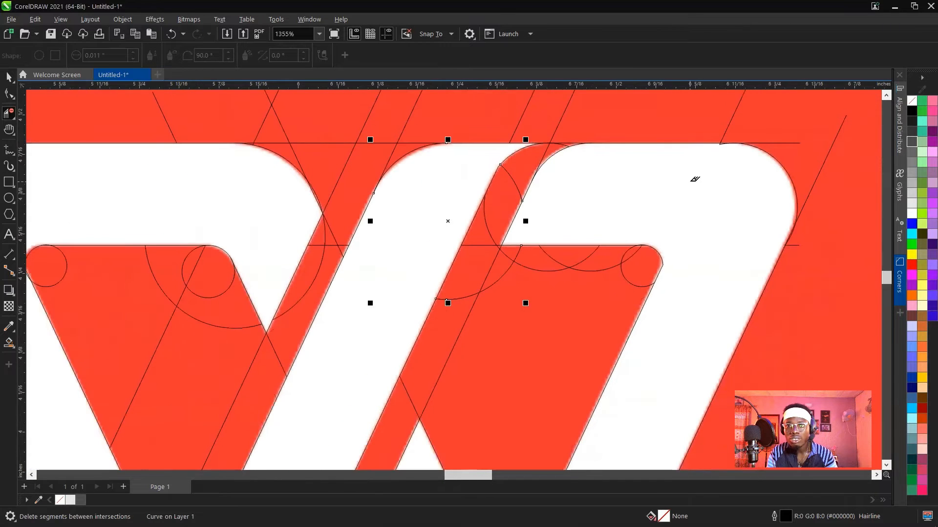
{"action": "scroll", "coordinate": [735, 144], "scroll_direction": "up", "scroll_amount": 6}
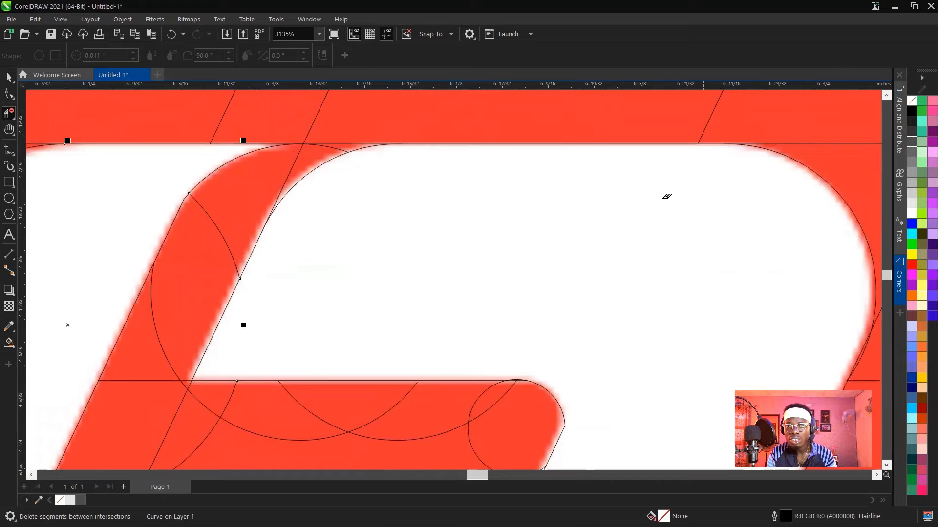
{"action": "scroll", "coordinate": [569, 199], "scroll_direction": "down", "scroll_amount": 2}
{"action": "scroll", "coordinate": [529, 204], "scroll_direction": "down", "scroll_amount": 2}
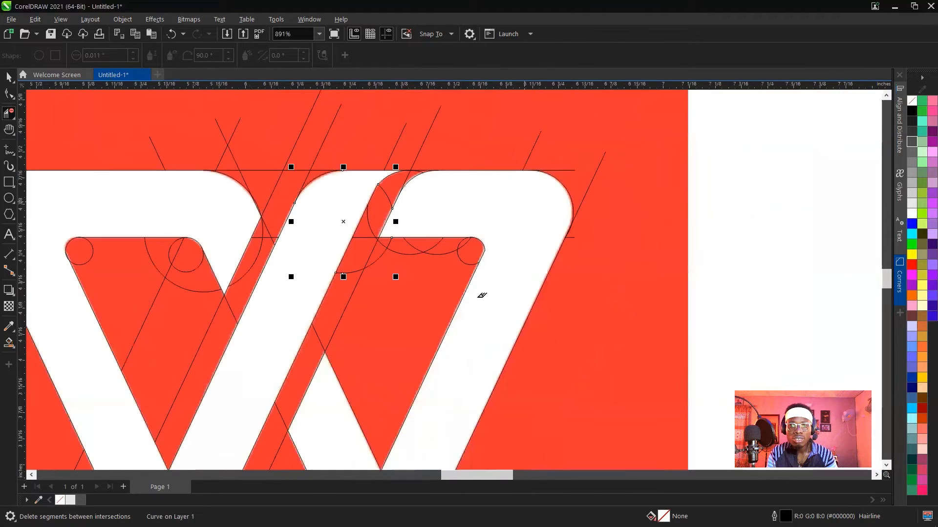
{"action": "scroll", "coordinate": [481, 295], "scroll_direction": "down", "scroll_amount": 2}
{"action": "scroll", "coordinate": [440, 369], "scroll_direction": "up", "scroll_amount": 2}
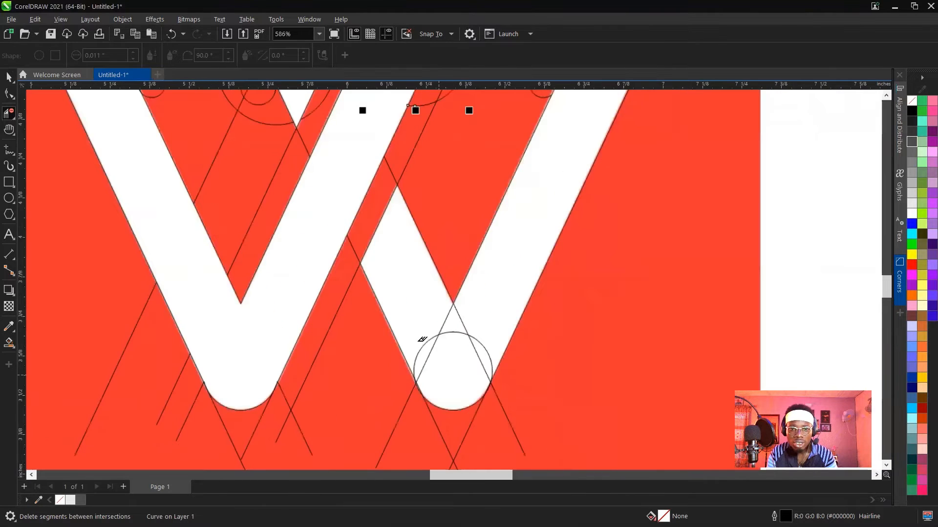
{"action": "scroll", "coordinate": [422, 339], "scroll_direction": "up", "scroll_amount": 2}
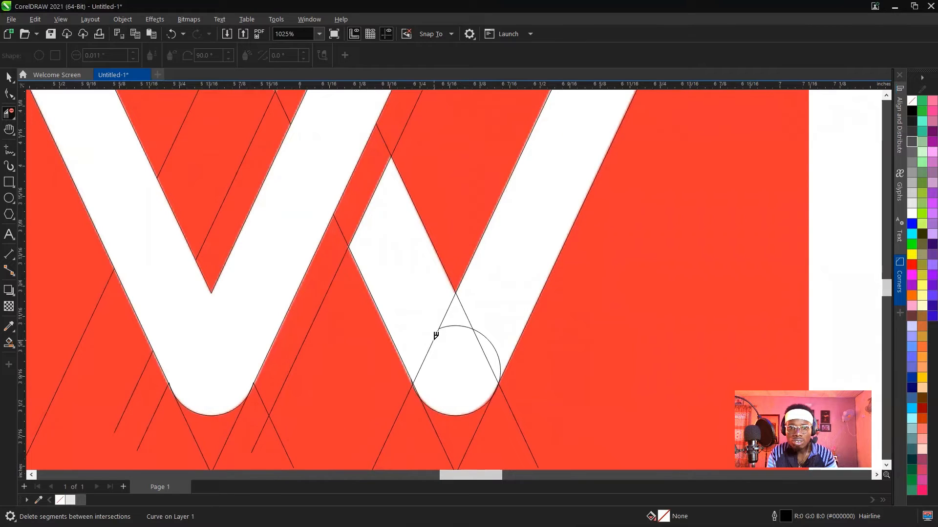
{"action": "left_click", "coordinate": [436, 333]}
{"action": "left_click", "coordinate": [448, 325]}
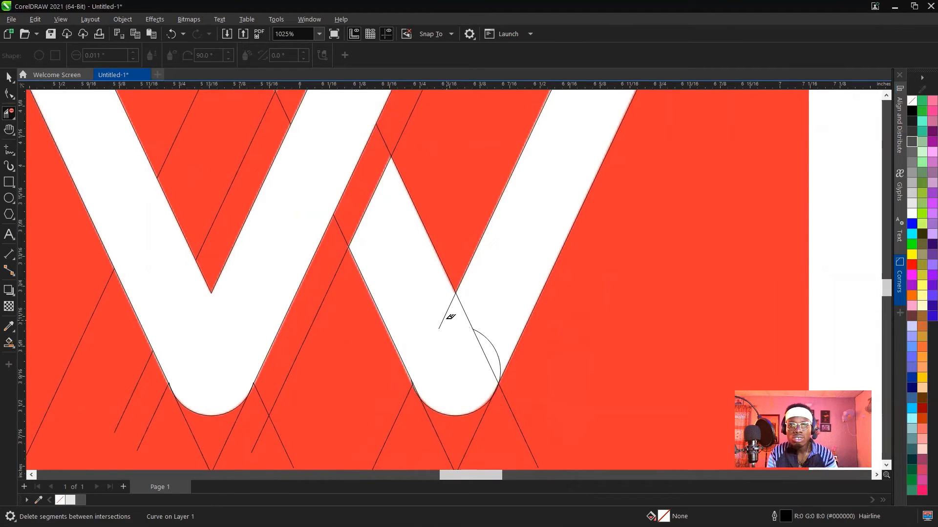
{"action": "left_click", "coordinate": [447, 313]}
{"action": "left_click", "coordinate": [465, 314]}
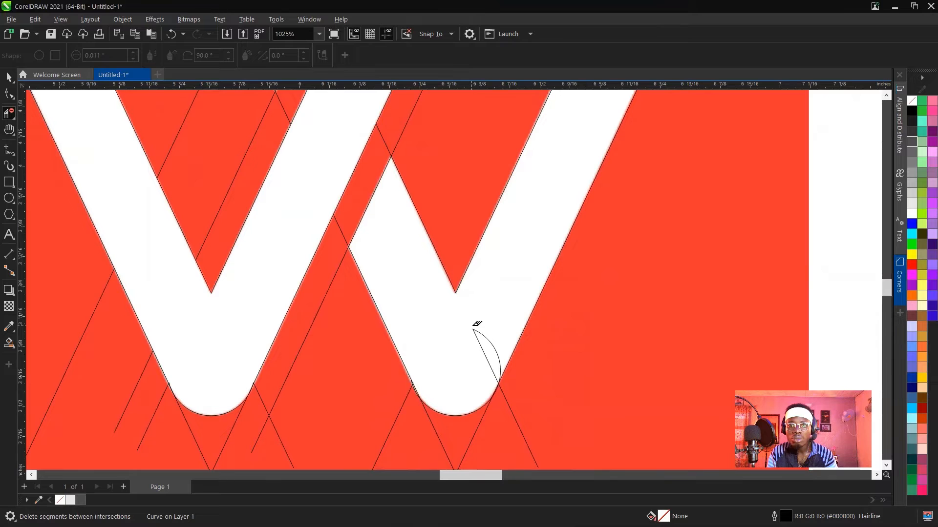
{"action": "left_click", "coordinate": [477, 328]}
{"action": "left_click", "coordinate": [477, 329]}
Examine the right bottom tip's rounded outline and the whole trimmed W for leftover segments inside the strokes.
{"action": "scroll", "coordinate": [476, 325], "scroll_direction": "down", "scroll_amount": 3}
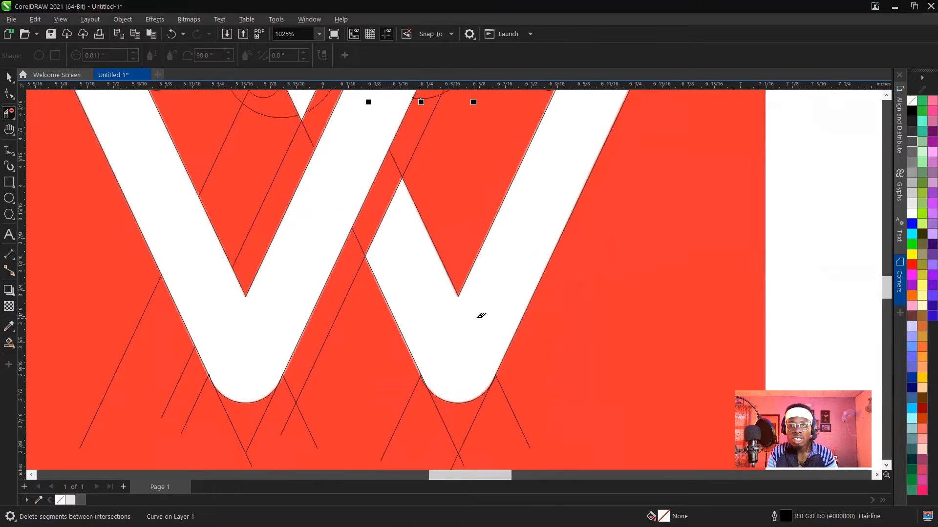
{"action": "scroll", "coordinate": [469, 342], "scroll_direction": "up", "scroll_amount": 2}
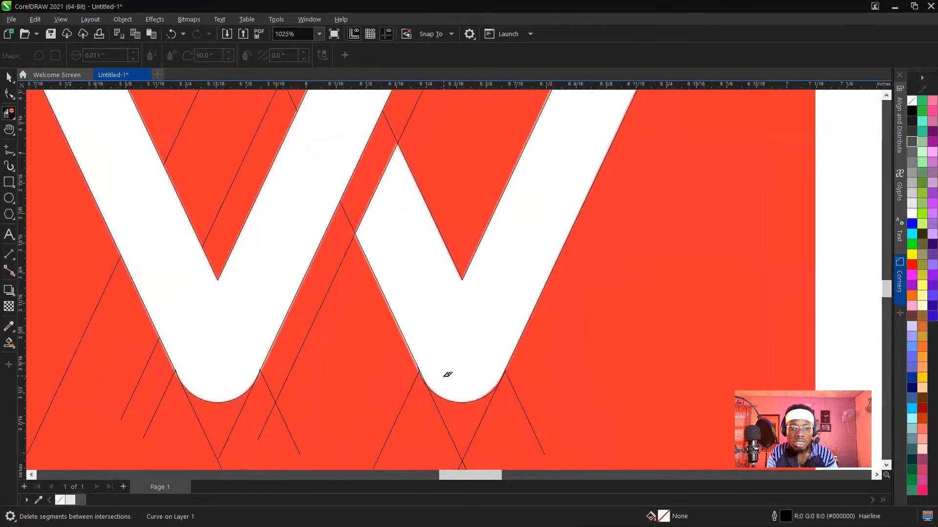
{"action": "scroll", "coordinate": [445, 375], "scroll_direction": "up", "scroll_amount": 4}
{"action": "scroll", "coordinate": [444, 369], "scroll_direction": "up", "scroll_amount": 2}
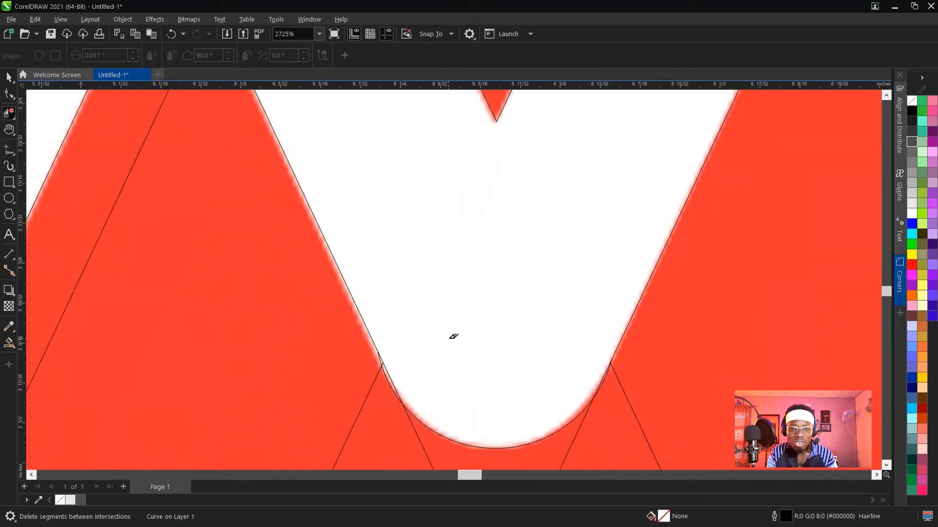
{"action": "scroll", "coordinate": [453, 336], "scroll_direction": "down", "scroll_amount": 4}
{"action": "scroll", "coordinate": [429, 244], "scroll_direction": "down", "scroll_amount": 6}
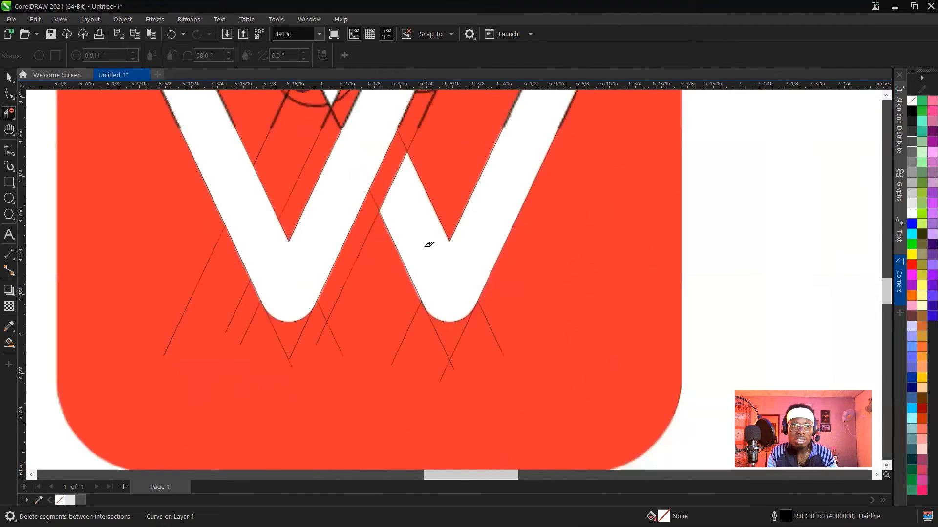
{"action": "scroll", "coordinate": [401, 117], "scroll_direction": "up", "scroll_amount": 1}
{"action": "scroll", "coordinate": [401, 117], "scroll_direction": "up", "scroll_amount": 1}
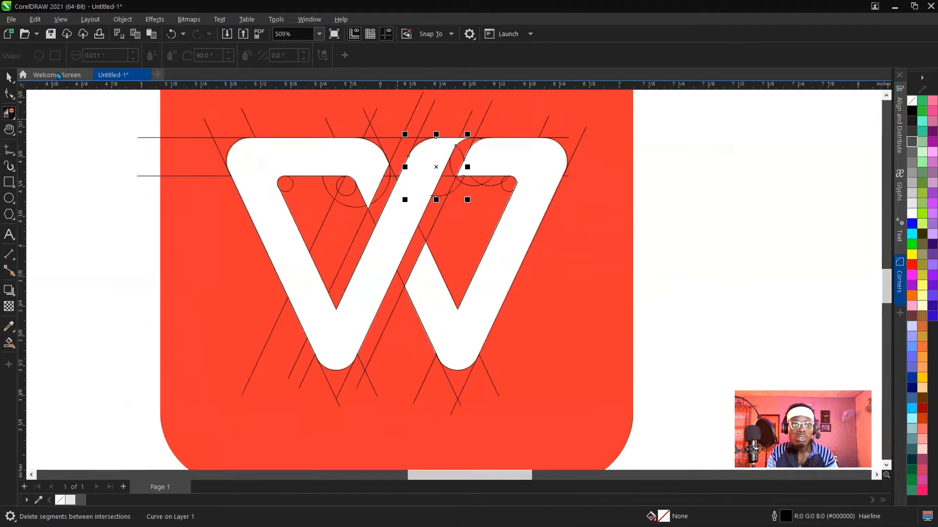
Fill the W's left and right enclosed shapes with light grey and no outline using the Smart Fill tool.
{"action": "left_click", "coordinate": [8, 77]}
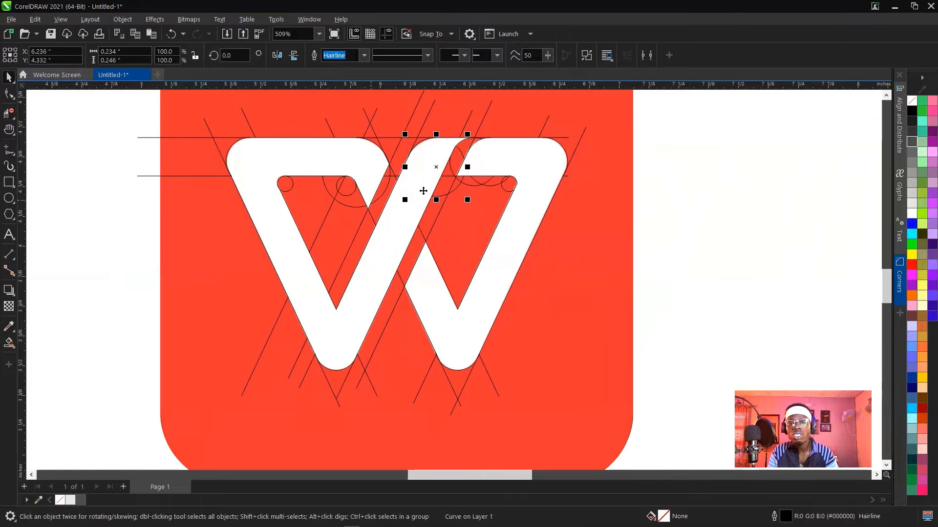
{"action": "left_click", "coordinate": [714, 180]}
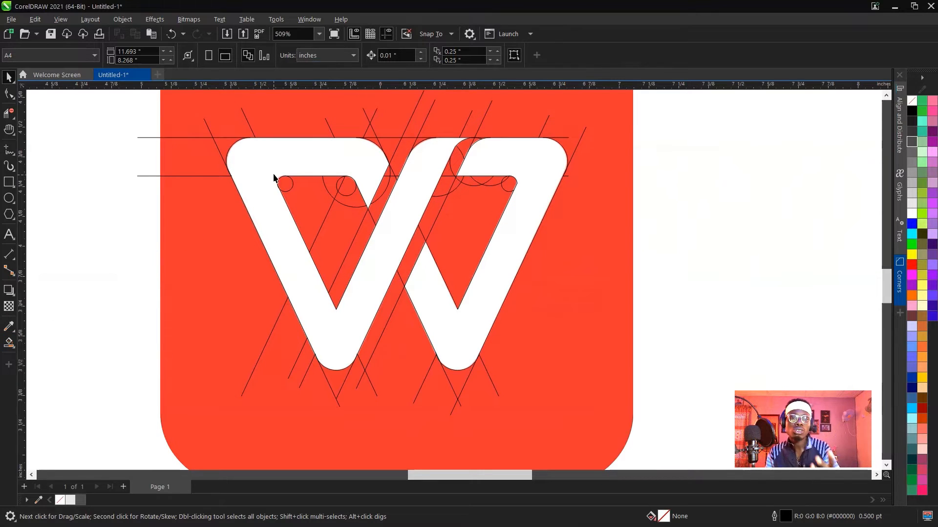
{"action": "left_click", "coordinate": [8, 343]}
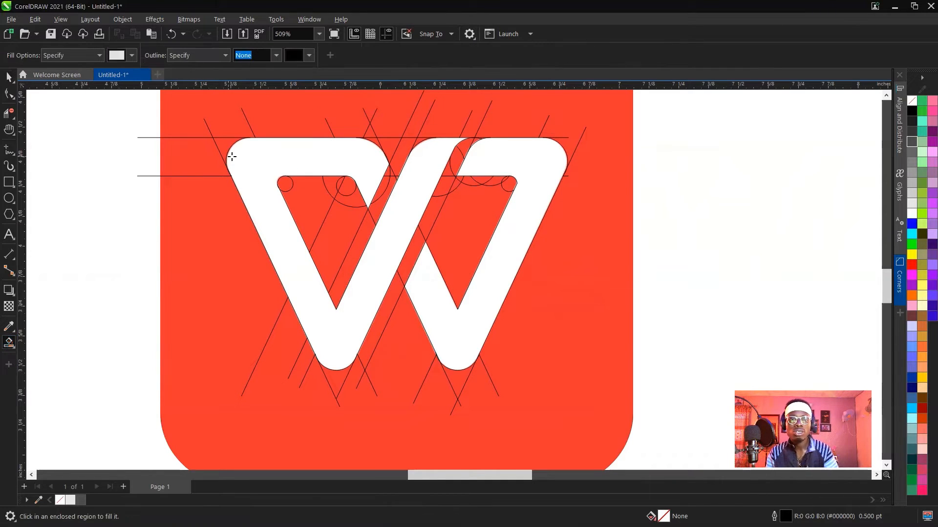
{"action": "left_click", "coordinate": [261, 159]}
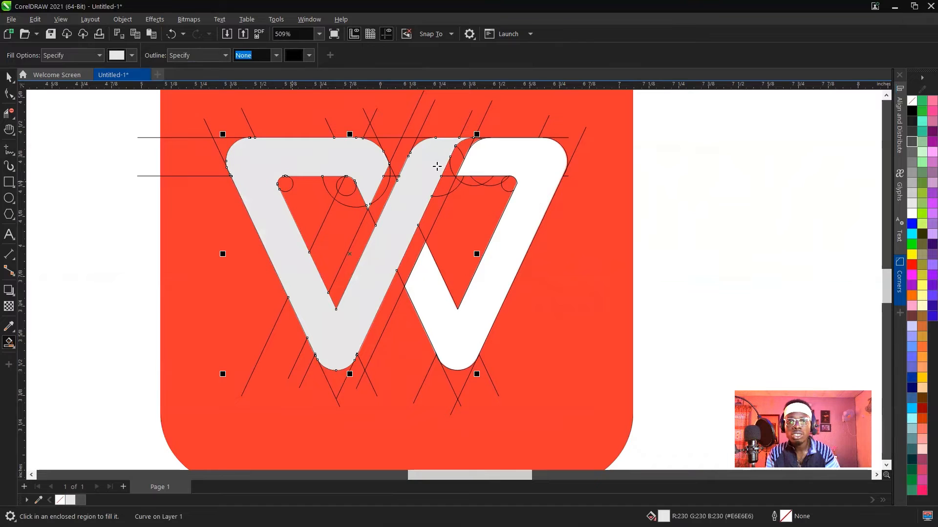
{"action": "left_click", "coordinate": [525, 159]}
{"action": "key", "text": "space"}
Move both filled W shapes together onto the blank area left of the red tile and colour them dark grey (#4D4D4D).
{"action": "scroll", "coordinate": [517, 210], "scroll_direction": "down", "scroll_amount": 3}
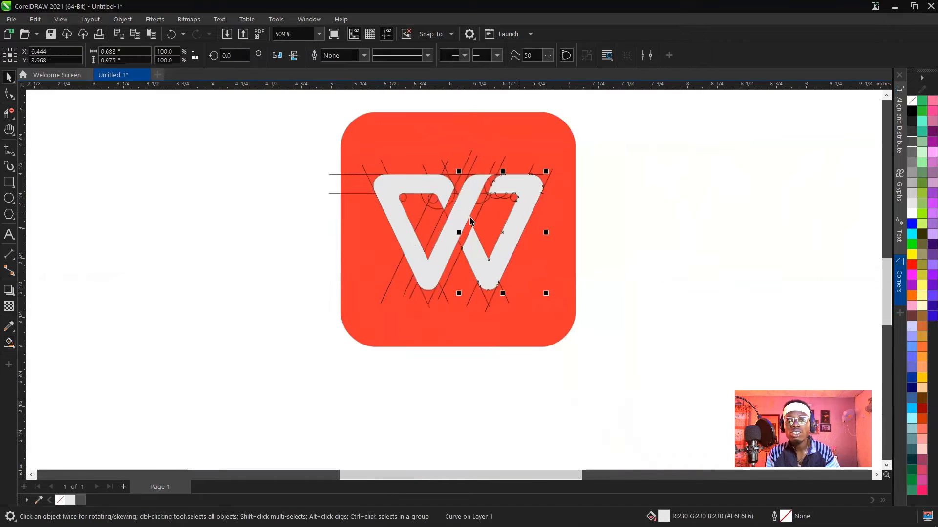
{"action": "left_click", "coordinate": [655, 199]}
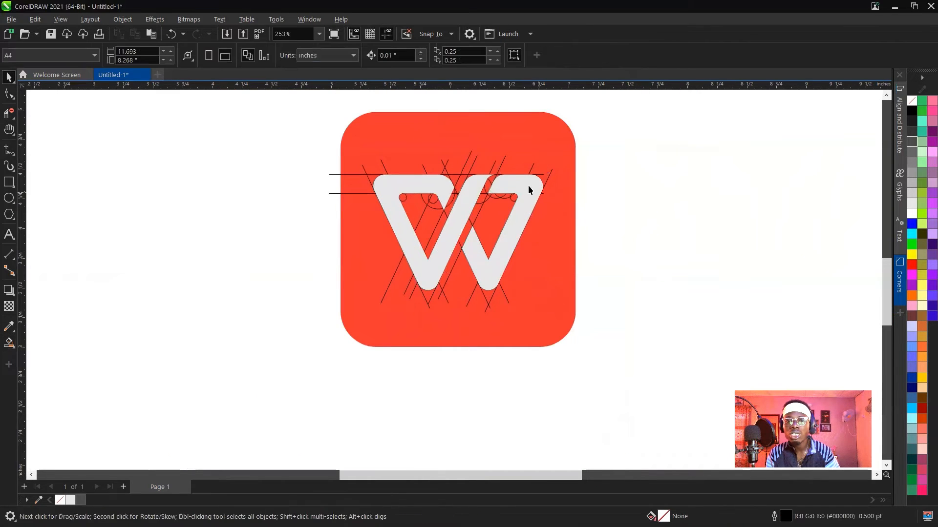
{"action": "left_click", "coordinate": [527, 185]}
{"action": "left_click", "coordinate": [451, 212], "text": "shift"}
{"action": "left_click_drag", "start_coordinate": [460, 209], "coordinate": [210, 214]}
{"action": "left_click", "coordinate": [912, 142]}
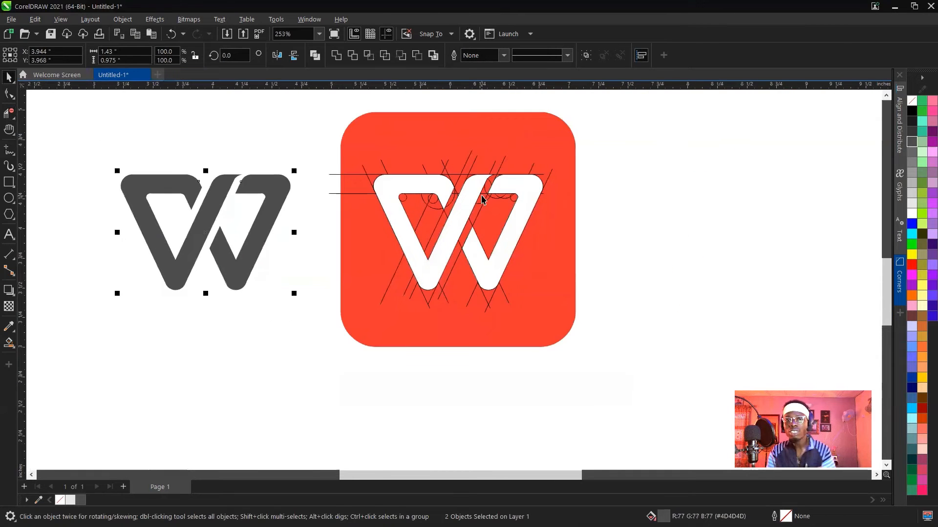
Place a copy of the red logo tile with all its construction lines and circles to the right of the original.
{"action": "scroll", "coordinate": [482, 199], "scroll_direction": "down", "scroll_amount": 3}
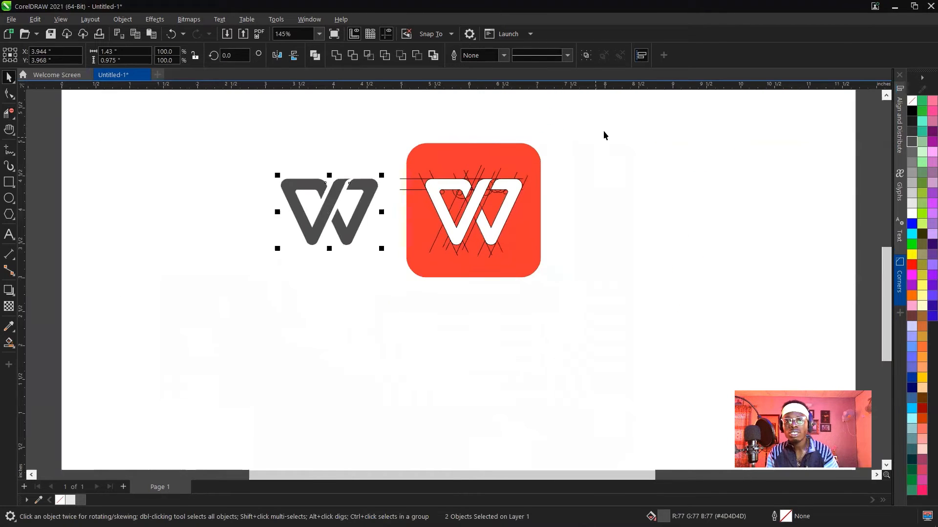
{"action": "left_click_drag", "start_coordinate": [604, 135], "coordinate": [402, 279]}
{"action": "left_click_drag", "start_coordinate": [526, 229], "coordinate": [753, 228]}
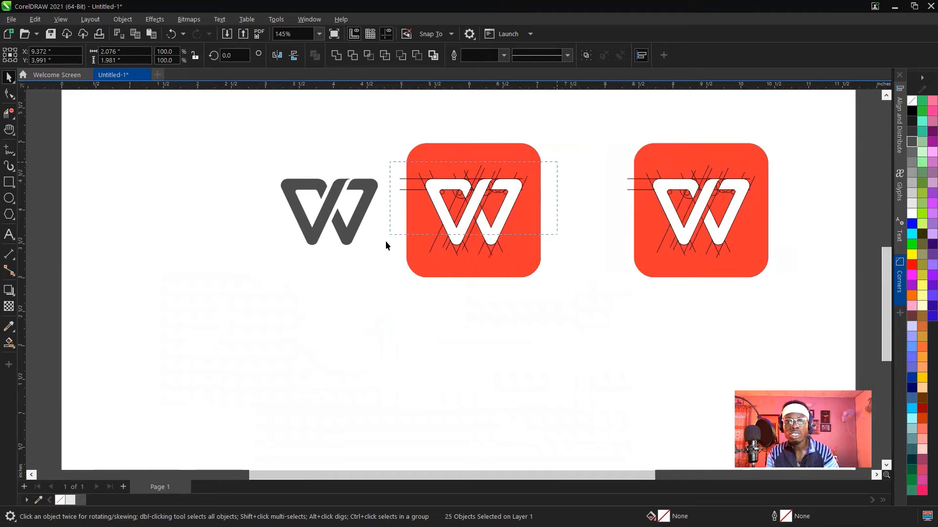
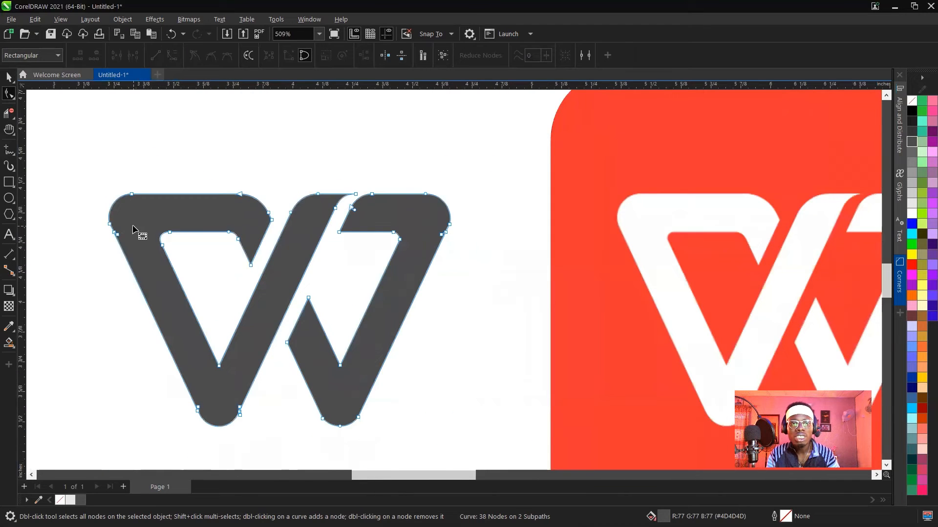
Delete the redundant nodes on the W's left and right outer diagonal edges, just below the rounded upper corners.
{"action": "scroll", "coordinate": [133, 228], "scroll_direction": "up", "scroll_amount": 8}
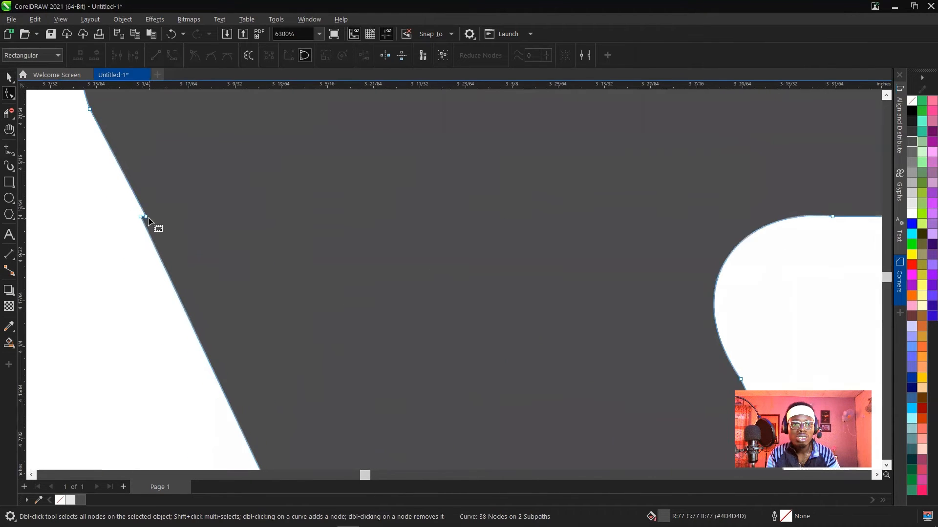
{"action": "double_click", "coordinate": [145, 217]}
{"action": "scroll", "coordinate": [145, 218], "scroll_direction": "down", "scroll_amount": 3}
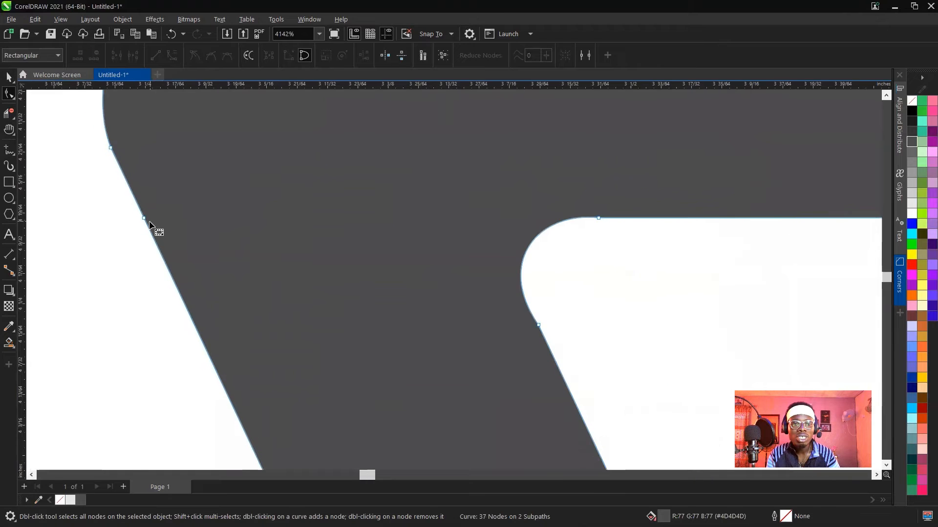
{"action": "scroll", "coordinate": [151, 226], "scroll_direction": "down", "scroll_amount": 5}
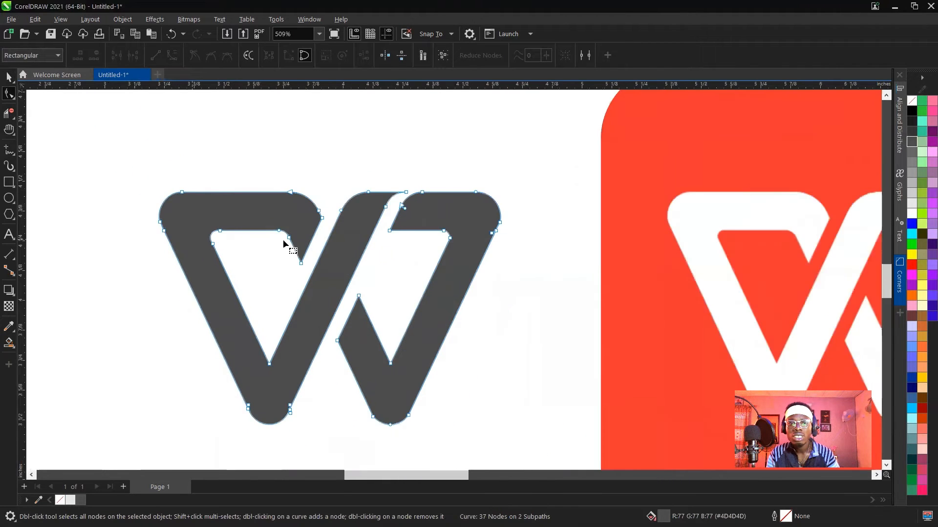
{"action": "scroll", "coordinate": [504, 241], "scroll_direction": "up", "scroll_amount": 6}
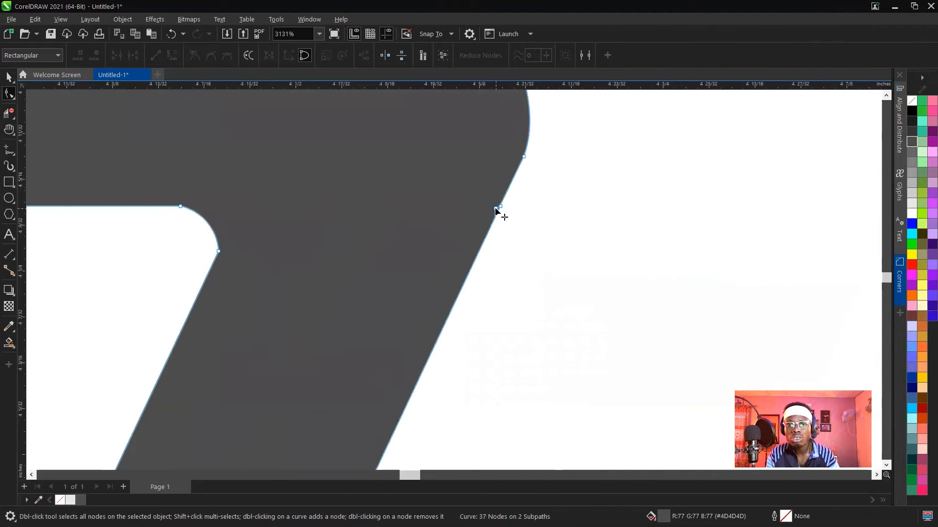
{"action": "double_click", "coordinate": [495, 209]}
{"action": "scroll", "coordinate": [525, 172], "scroll_direction": "down", "scroll_amount": 3}
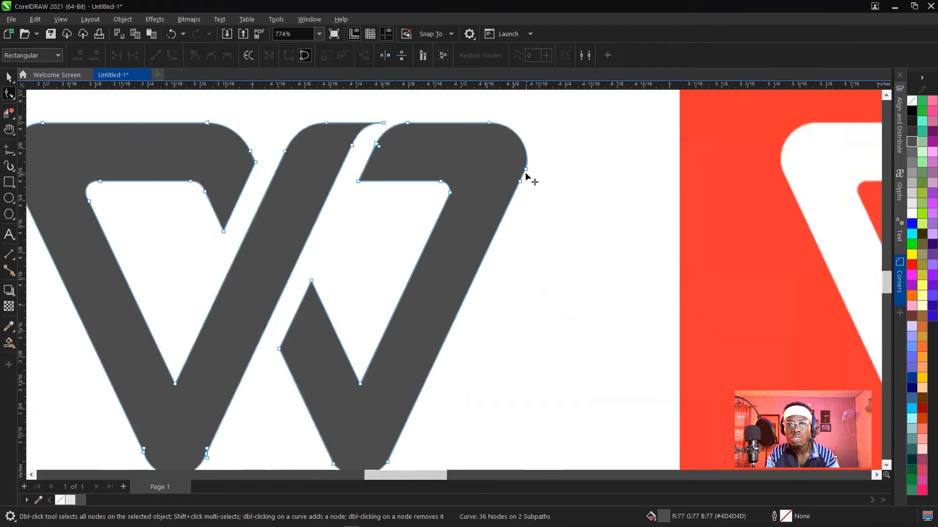
Smooth the W's right inner rounded corner by adding a node on each adjoining straight edge and deleting the two original corner nodes.
{"action": "scroll", "coordinate": [525, 171], "scroll_direction": "up", "scroll_amount": 4}
{"action": "scroll", "coordinate": [243, 335], "scroll_direction": "down", "scroll_amount": 7}
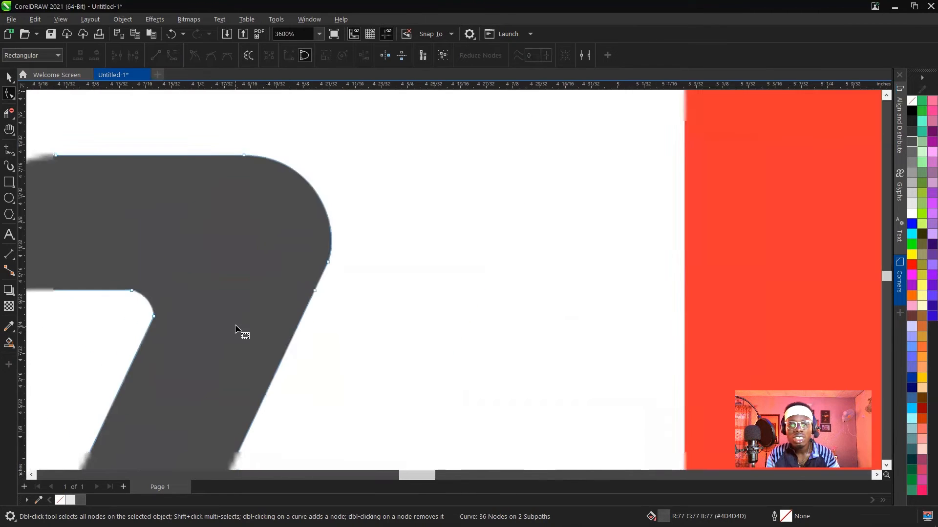
{"action": "scroll", "coordinate": [192, 336], "scroll_direction": "up", "scroll_amount": 2}
{"action": "scroll", "coordinate": [218, 310], "scroll_direction": "up", "scroll_amount": 4}
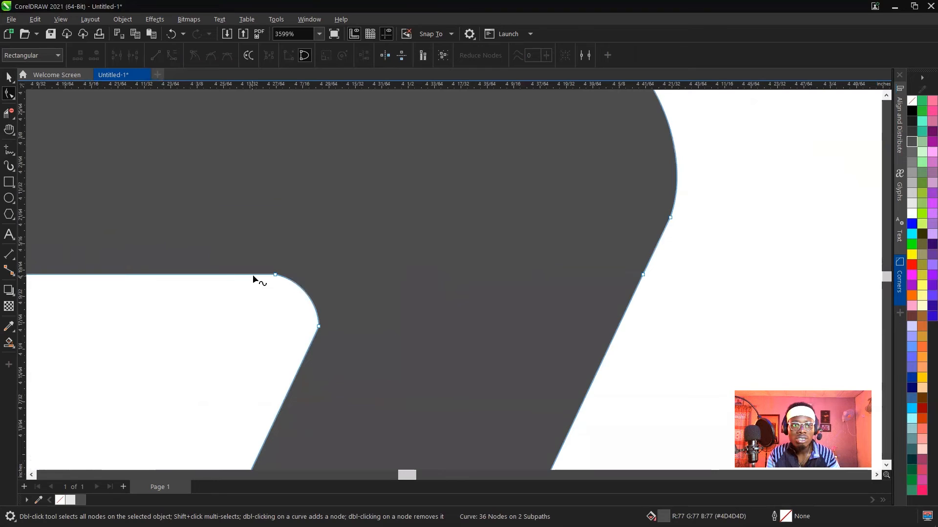
{"action": "double_click", "coordinate": [250, 274]}
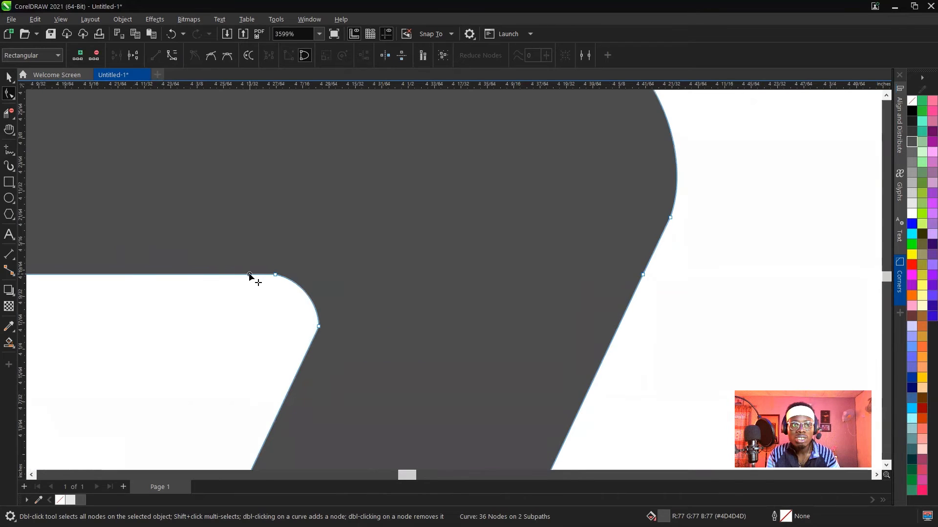
{"action": "double_click", "coordinate": [309, 348]}
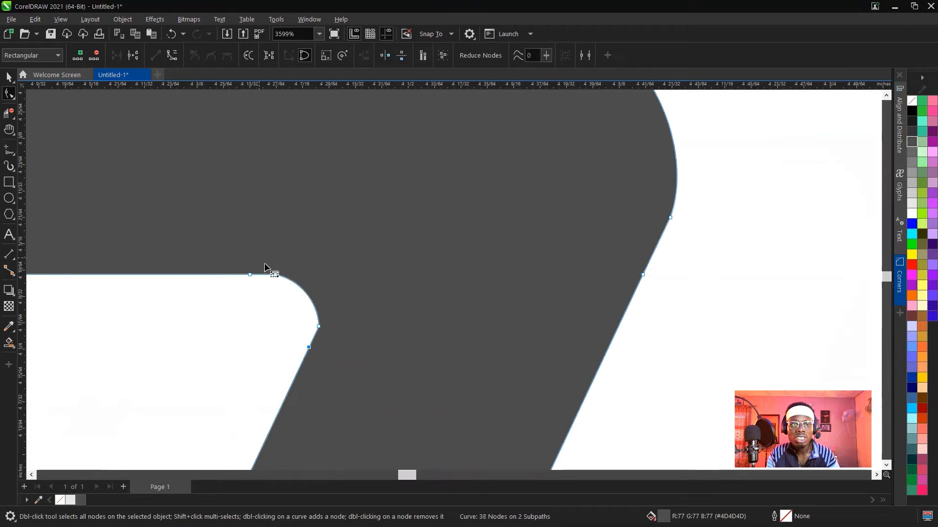
{"action": "left_click_drag", "start_coordinate": [265, 265], "coordinate": [345, 335]}
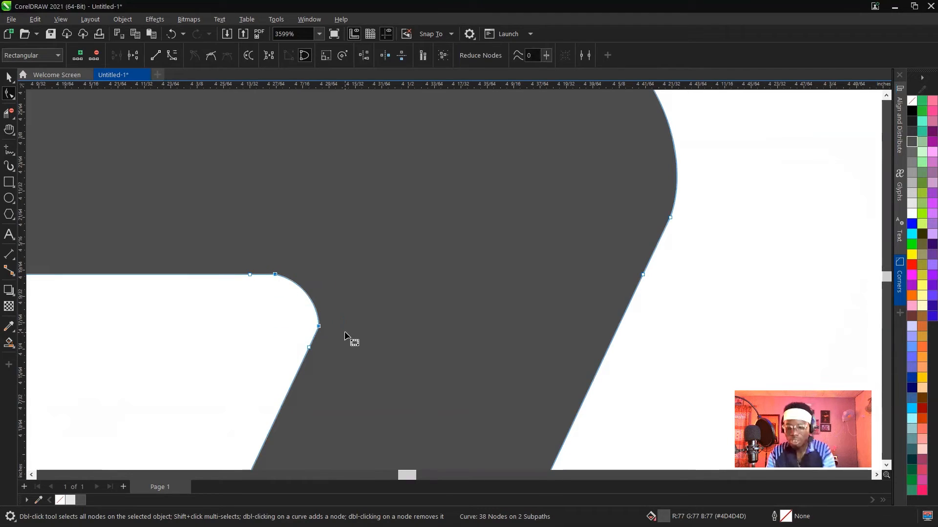
{"action": "key", "text": "Delete"}
{"action": "scroll", "coordinate": [352, 337], "scroll_direction": "down", "scroll_amount": 5}
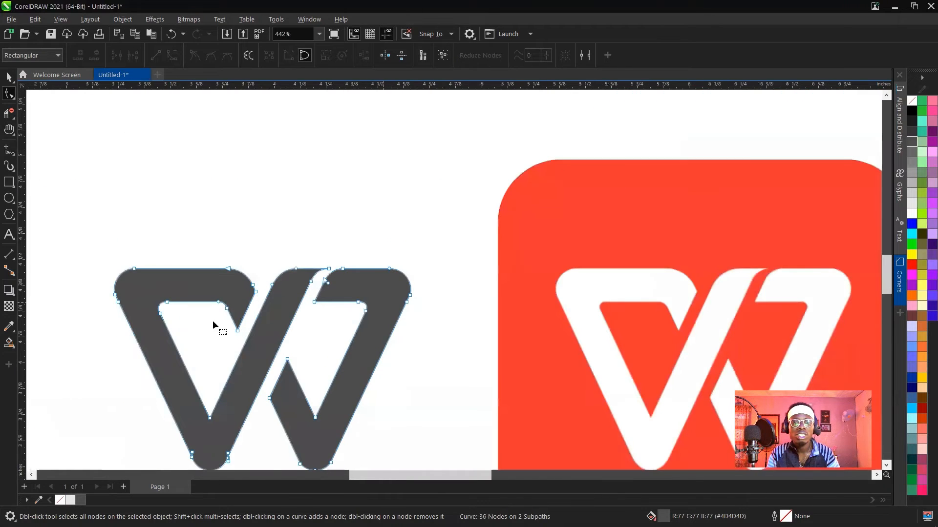
{"action": "scroll", "coordinate": [200, 320], "scroll_direction": "up", "scroll_amount": 5}
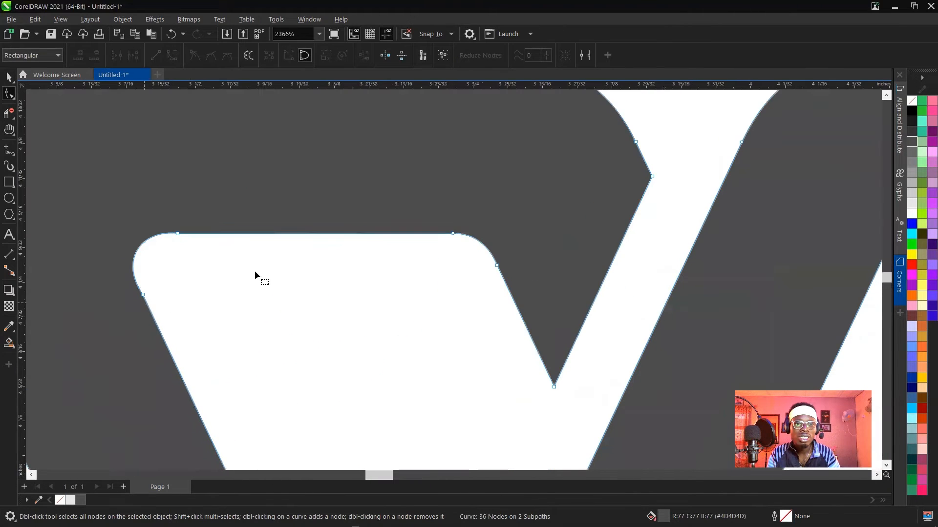
{"action": "scroll", "coordinate": [353, 273], "scroll_direction": "down", "scroll_amount": 2}
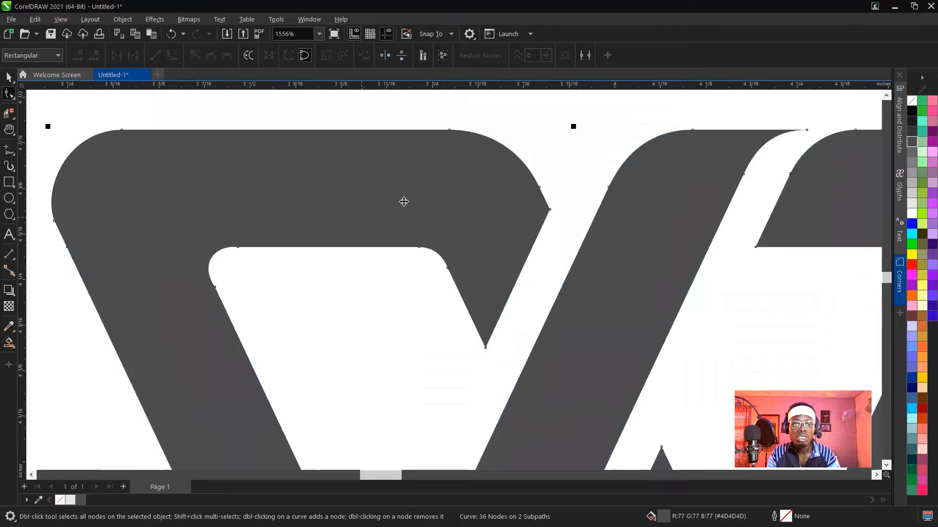
{"action": "scroll", "coordinate": [205, 261], "scroll_direction": "up", "scroll_amount": 4}
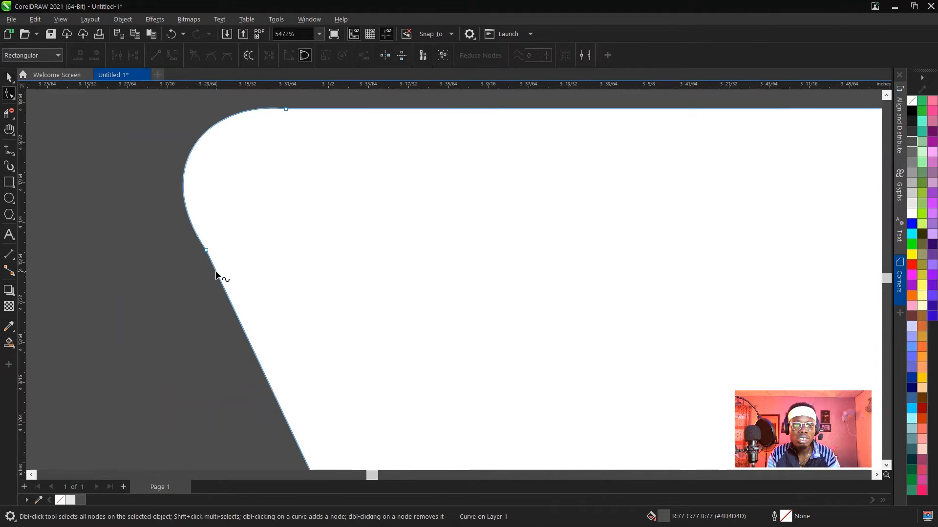
{"action": "double_click", "coordinate": [215, 275]}
{"action": "left_click", "coordinate": [207, 250]}
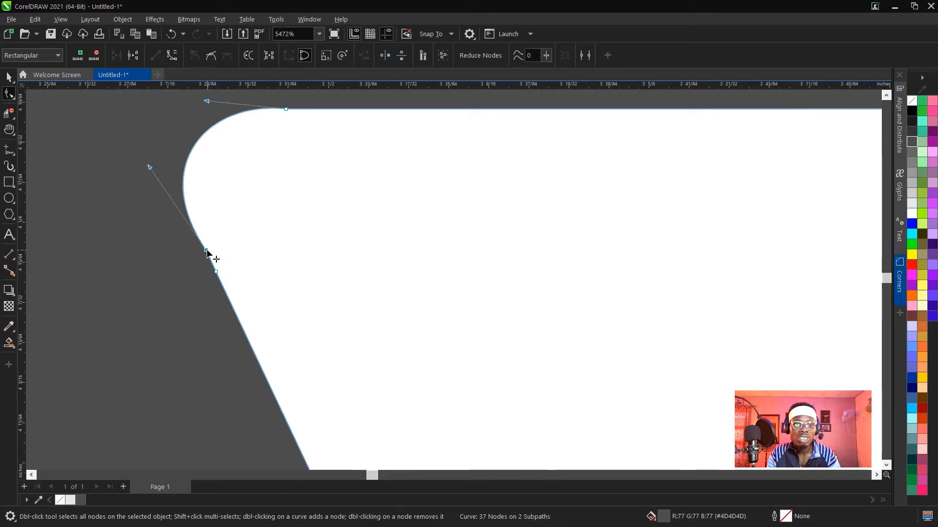
{"action": "double_click", "coordinate": [207, 251]}
{"action": "key", "text": "ctrl+z"}
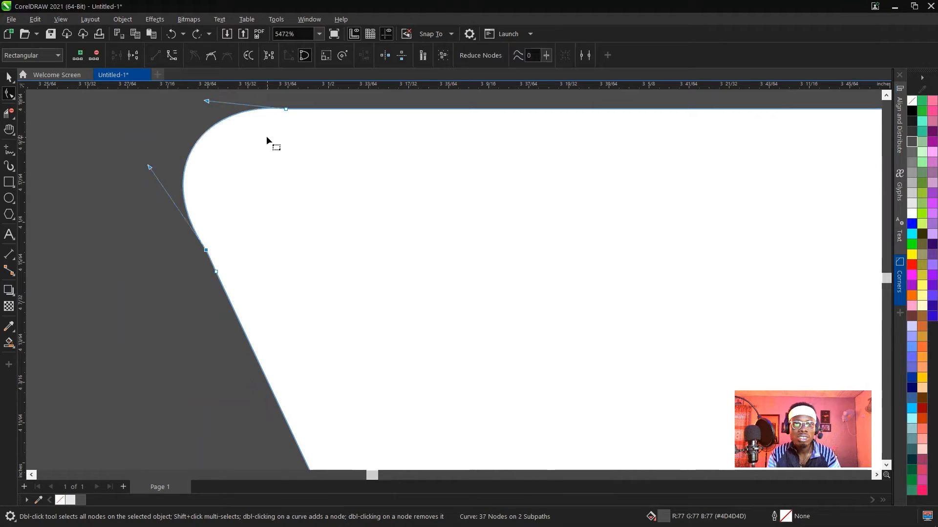
{"action": "key", "text": "Delete"}
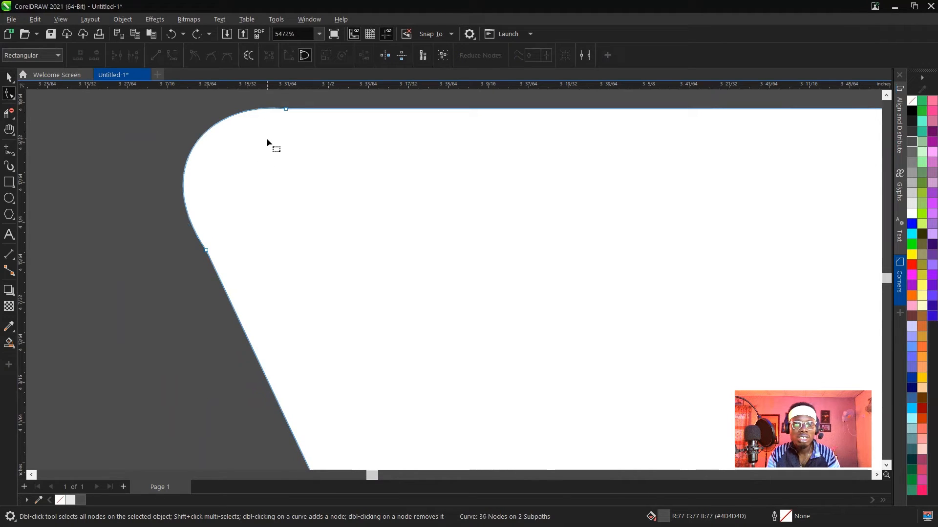
Smooth the W's left inner rounded corner by adding a node on each adjoining straight edge and deleting the two original corner nodes.
{"action": "double_click", "coordinate": [301, 109]}
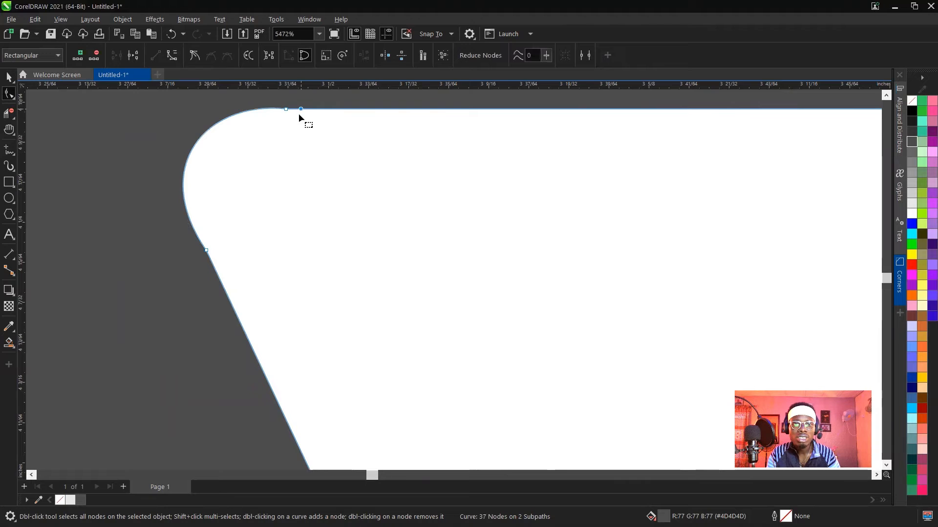
{"action": "left_click", "coordinate": [212, 263]}
{"action": "left_click", "coordinate": [206, 251]}
{"action": "left_click", "coordinate": [285, 110], "text": "shift"}
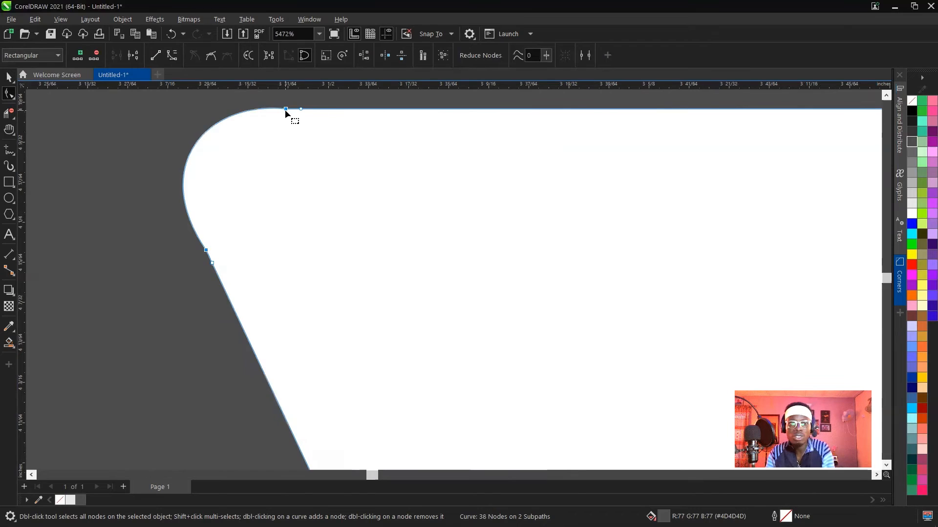
{"action": "key", "text": "Delete"}
{"action": "scroll", "coordinate": [310, 231], "scroll_direction": "down", "scroll_amount": 4}
{"action": "scroll", "coordinate": [310, 229], "scroll_direction": "down", "scroll_amount": 8}
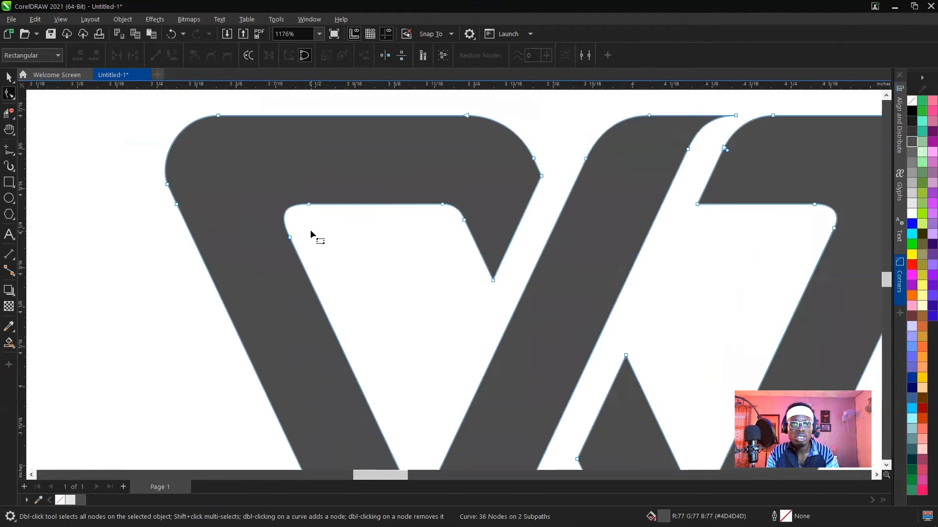
Add a cusp node on the left inner corner's curve just above its lower end node, and delete that end node.
{"action": "key", "text": "space"}
{"action": "left_click", "coordinate": [364, 110]}
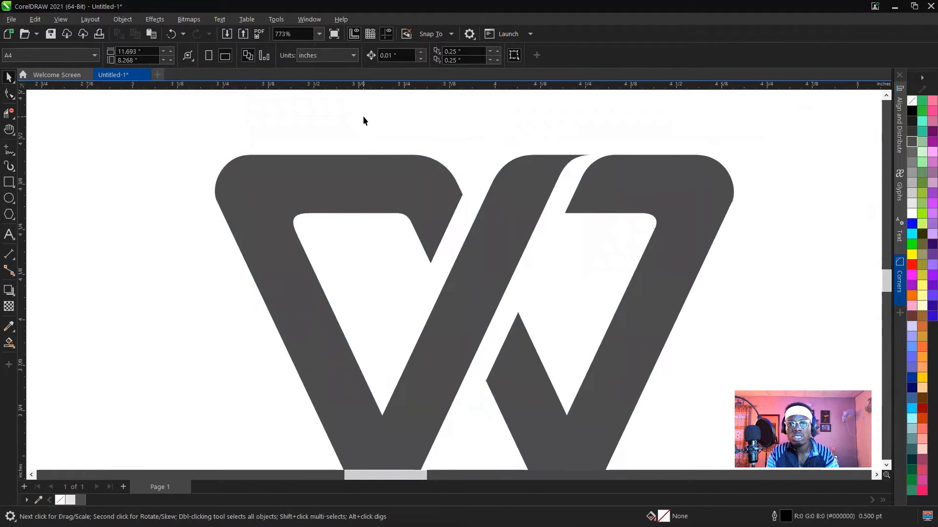
{"action": "left_click", "coordinate": [361, 243]}
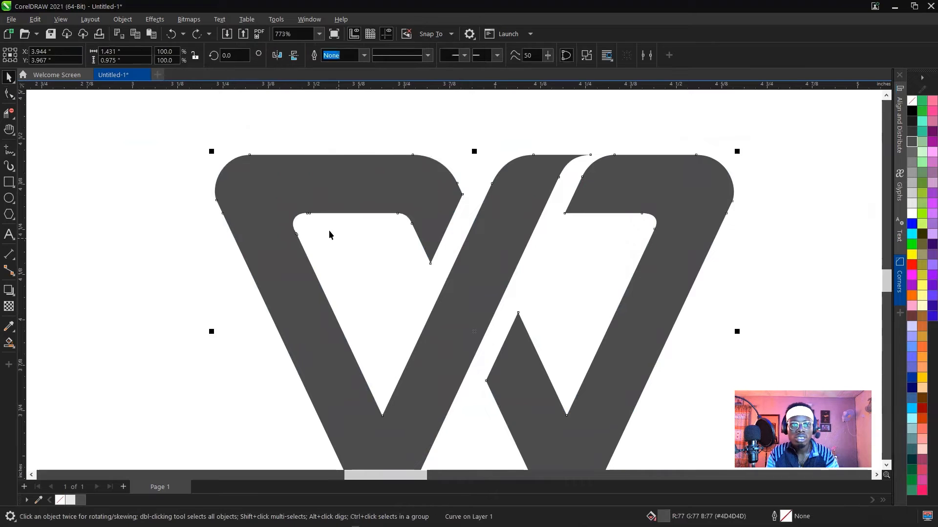
{"action": "scroll", "coordinate": [297, 216], "scroll_direction": "up", "scroll_amount": 10}
{"action": "scroll", "coordinate": [291, 282], "scroll_direction": "up", "scroll_amount": 2}
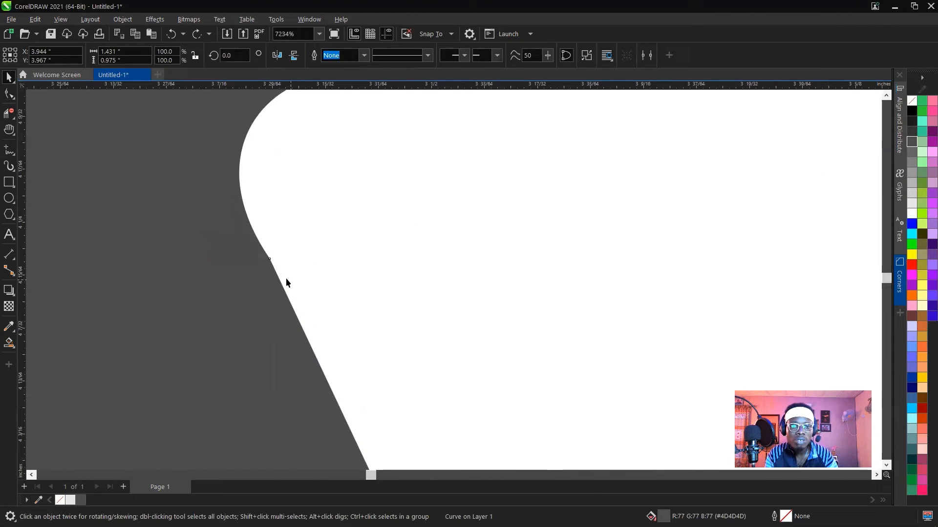
{"action": "scroll", "coordinate": [277, 273], "scroll_direction": "down", "scroll_amount": 3}
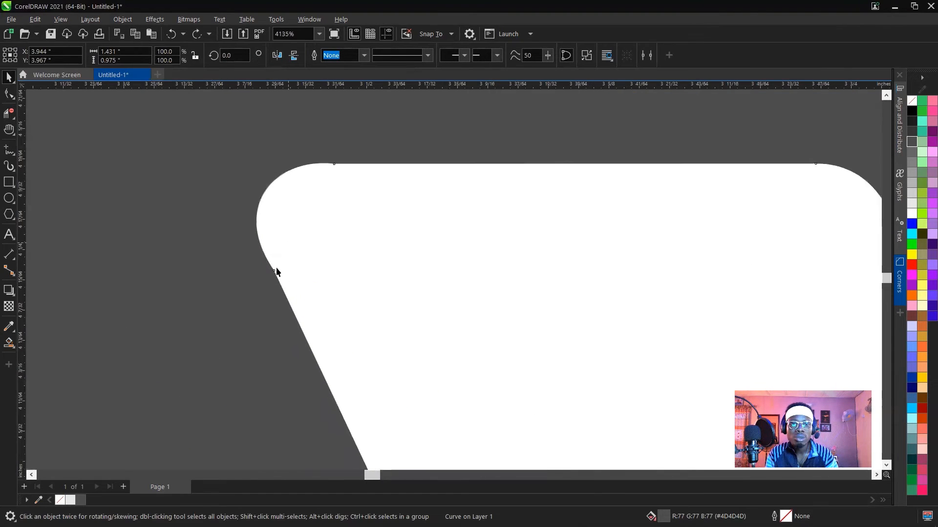
{"action": "key", "text": "F10"}
{"action": "left_click", "coordinate": [269, 264]}
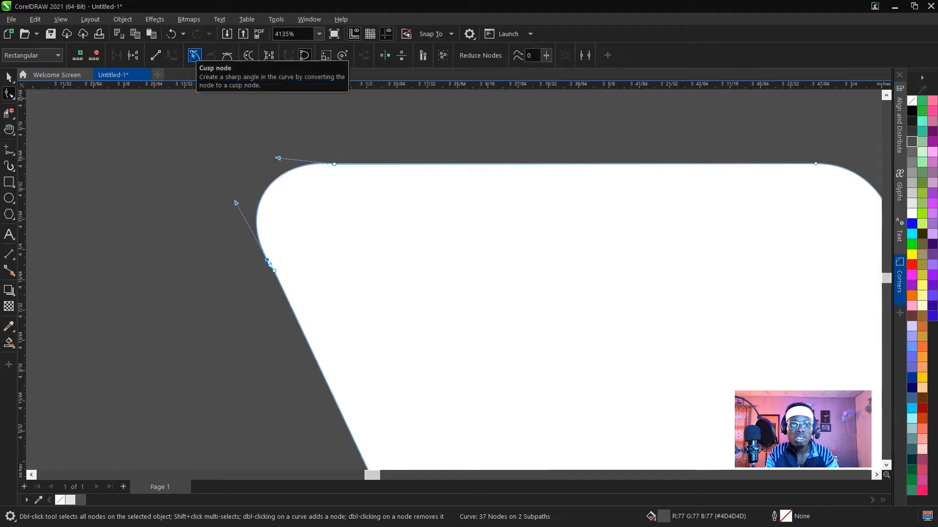
{"action": "left_click", "coordinate": [194, 55]}
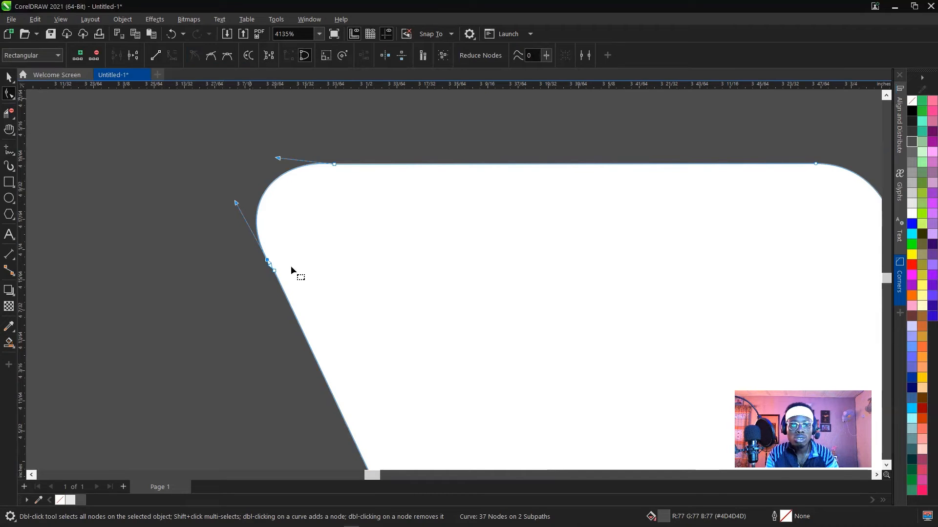
{"action": "double_click", "coordinate": [276, 274]}
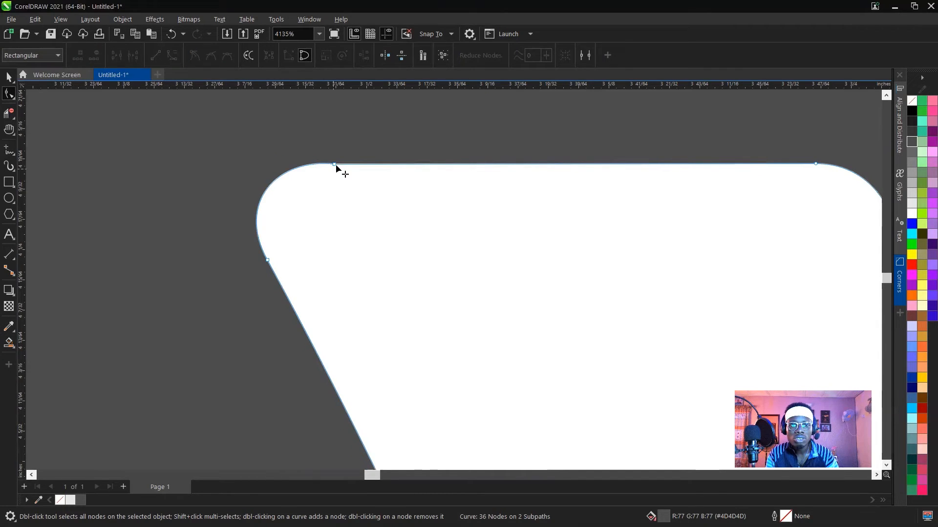
Convert the left inner diagonal edge, from the rounded corner down to the V's inner vertex, to a straight line.
{"action": "scroll", "coordinate": [344, 163], "scroll_direction": "down", "scroll_amount": 4}
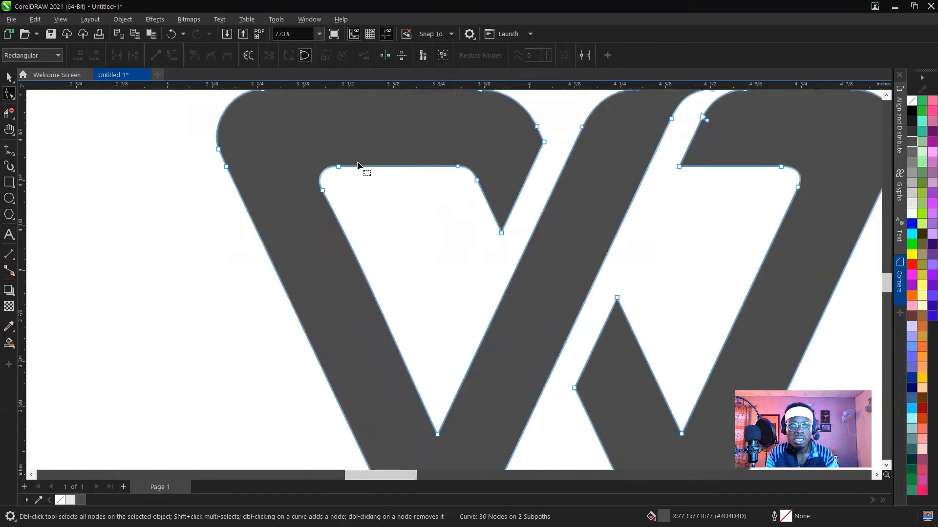
{"action": "scroll", "coordinate": [357, 166], "scroll_direction": "up", "scroll_amount": 6}
{"action": "scroll", "coordinate": [352, 170], "scroll_direction": "down", "scroll_amount": 11}
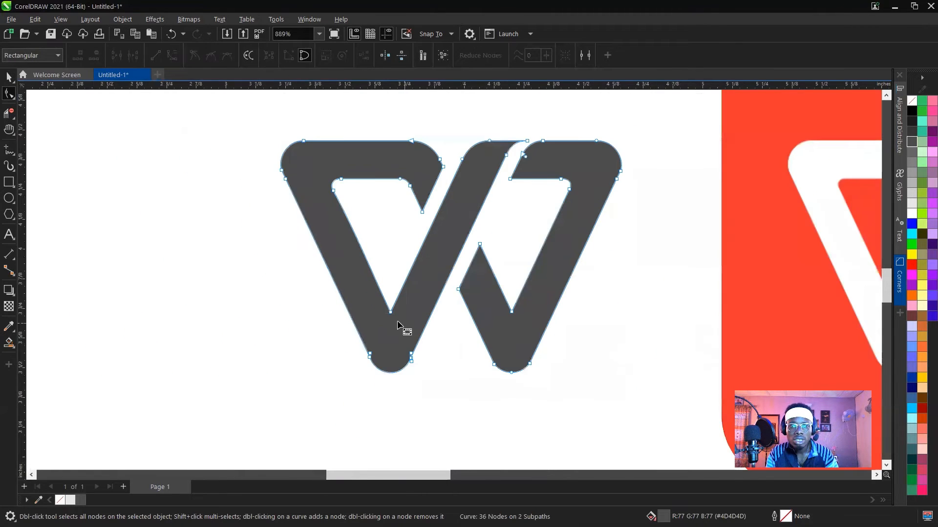
{"action": "left_click", "coordinate": [391, 314]}
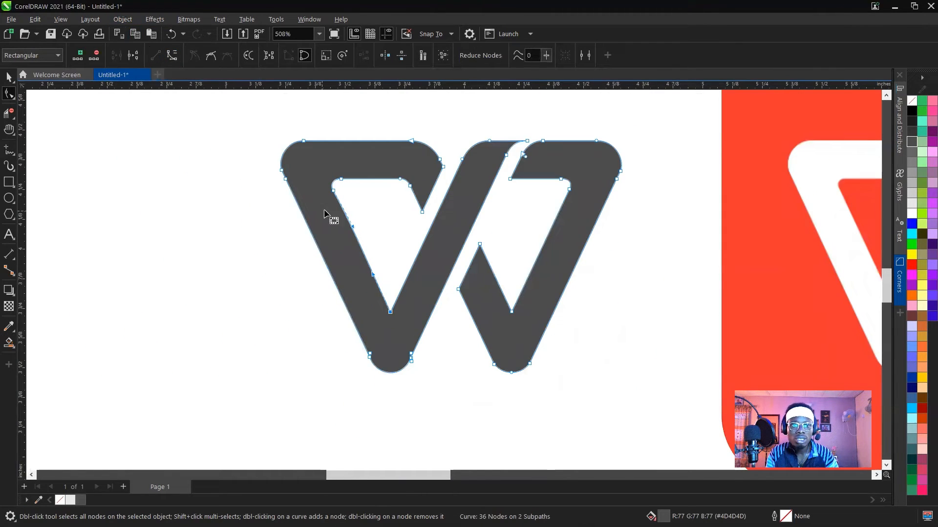
{"action": "left_click", "coordinate": [334, 191]}
{"action": "left_click", "coordinate": [156, 56]}
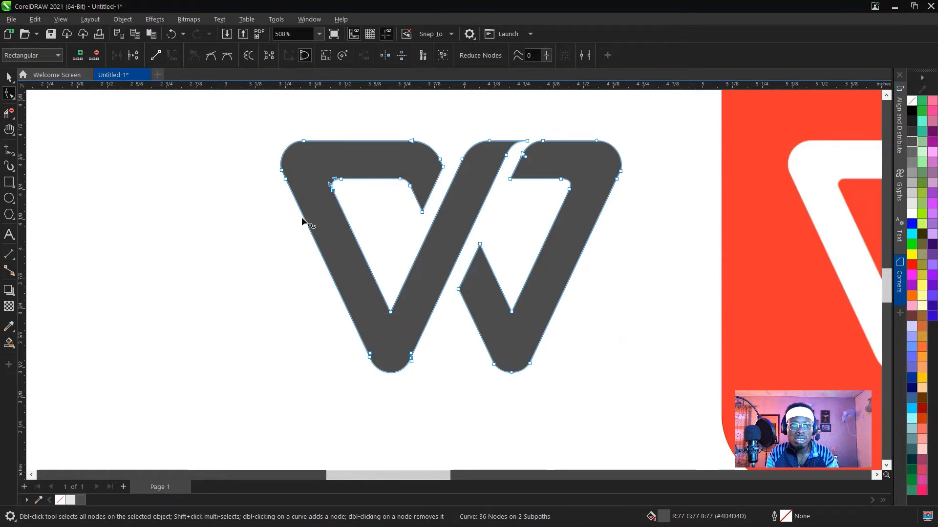
Add a node on the left inner corner's curve just before its upper end node, and delete that end node.
{"action": "scroll", "coordinate": [347, 179], "scroll_direction": "up", "scroll_amount": 5}
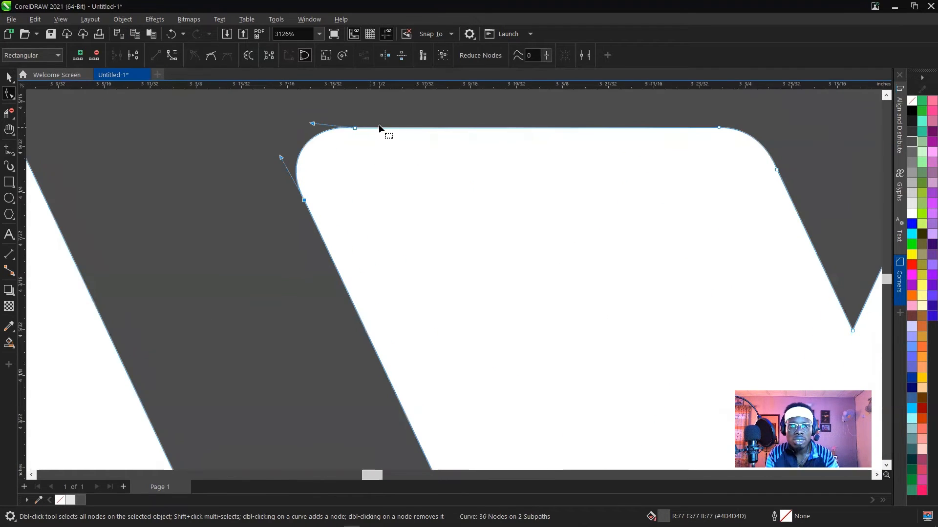
{"action": "key", "text": "space"}
{"action": "left_click", "coordinate": [373, 195]}
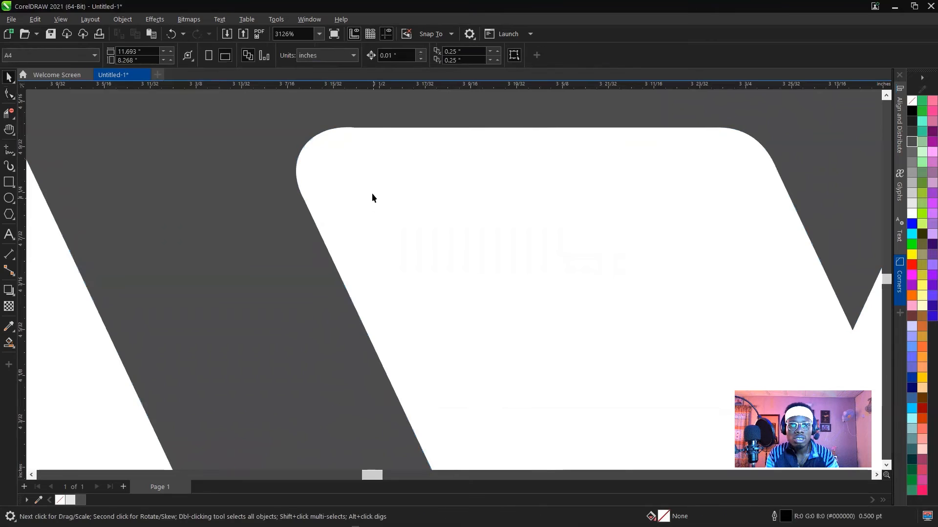
{"action": "left_click", "coordinate": [374, 129]}
{"action": "key", "text": "space"}
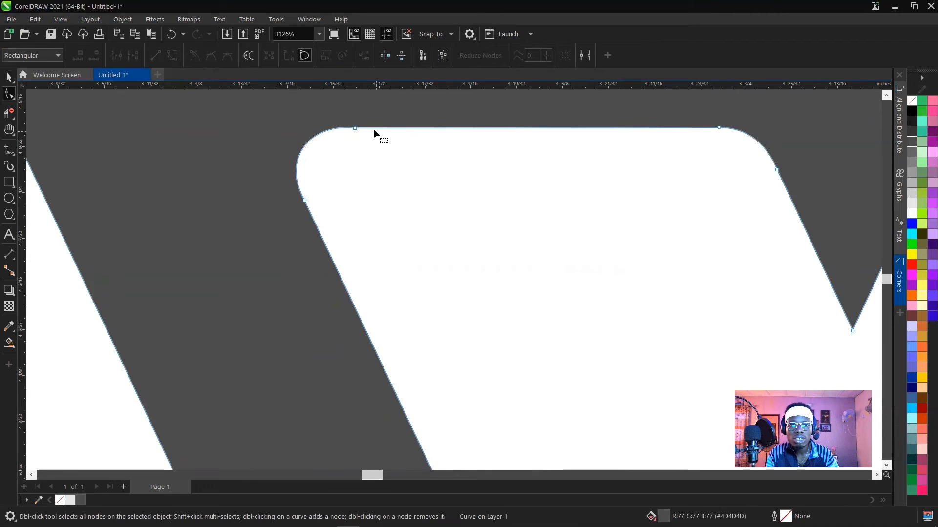
{"action": "left_click", "coordinate": [343, 127]}
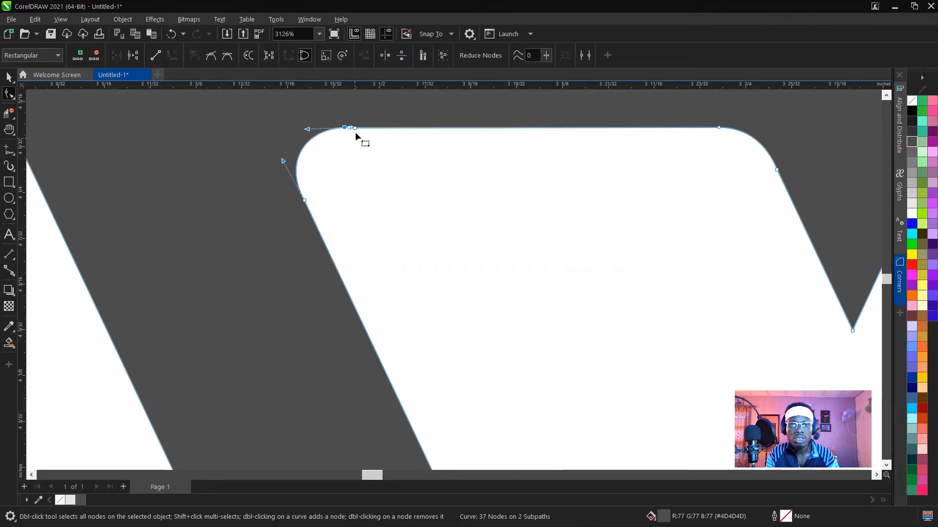
{"action": "double_click", "coordinate": [354, 128]}
{"action": "left_click", "coordinate": [344, 127]}
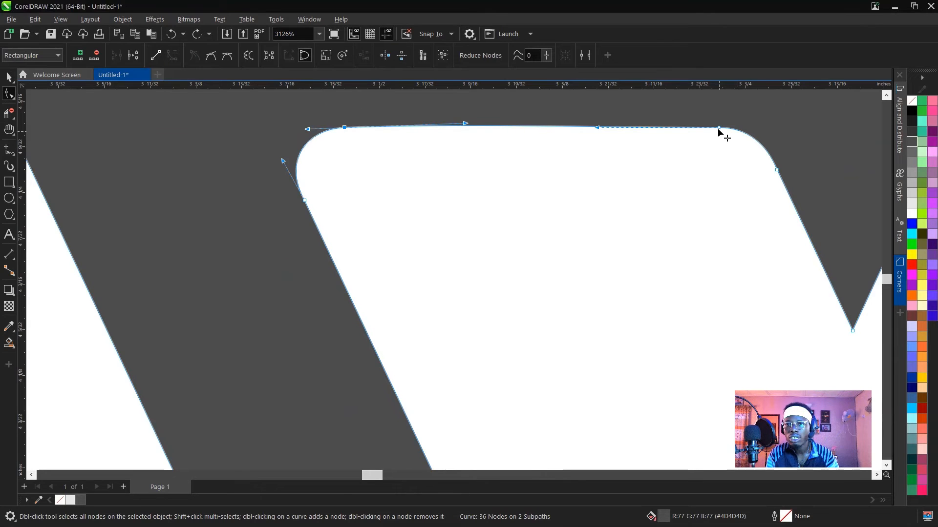
Convert the left counter's top horizontal edge, between its two rounded corners, to a straight line.
{"action": "left_click", "coordinate": [718, 128]}
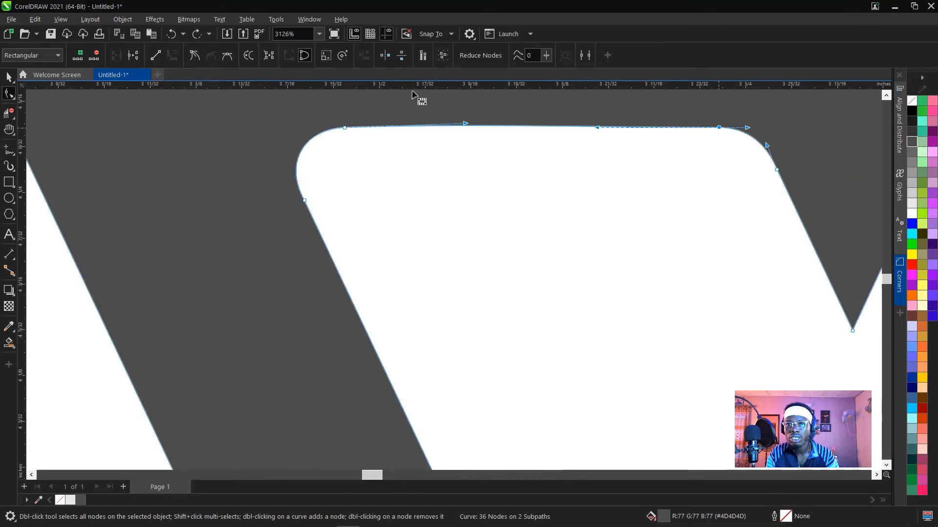
{"action": "left_click", "coordinate": [155, 55]}
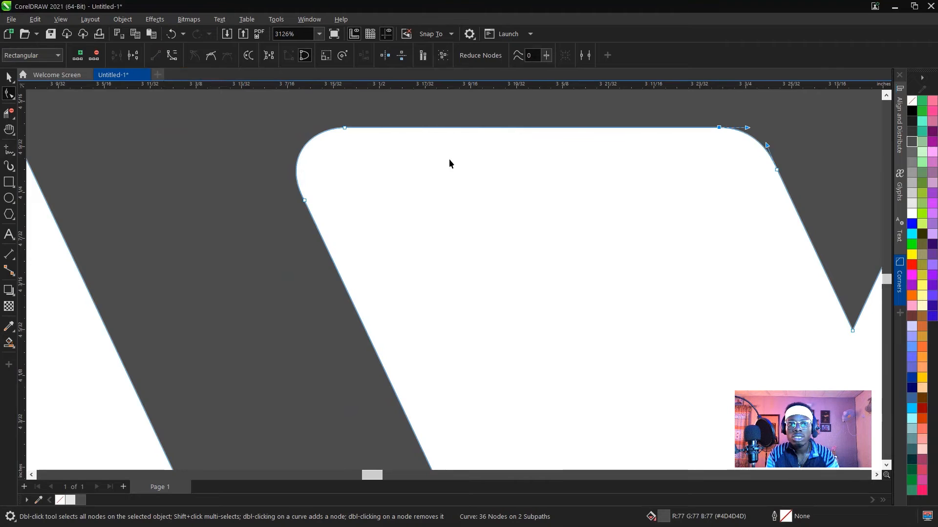
{"action": "key", "text": "space"}
{"action": "left_click", "coordinate": [323, 203]}
{"action": "scroll", "coordinate": [315, 228], "scroll_direction": "down", "scroll_amount": 5}
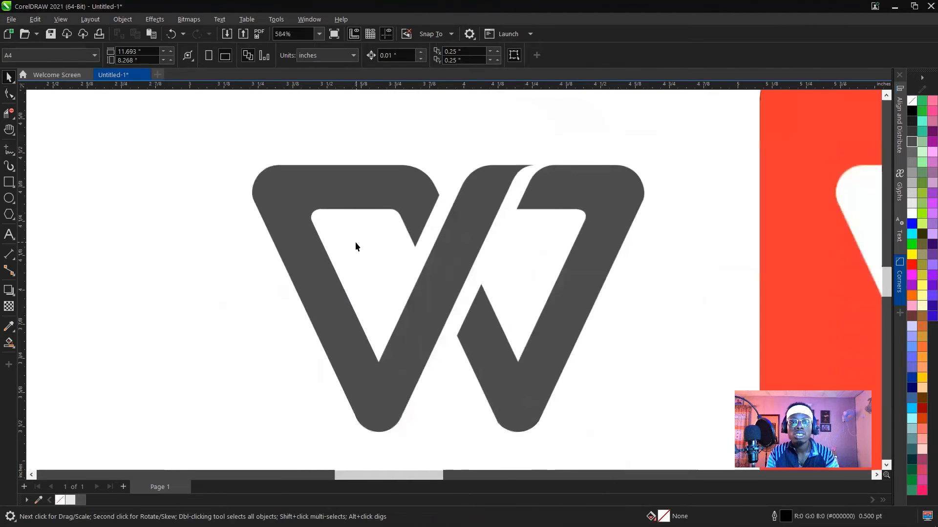
{"action": "left_click", "coordinate": [286, 203]}
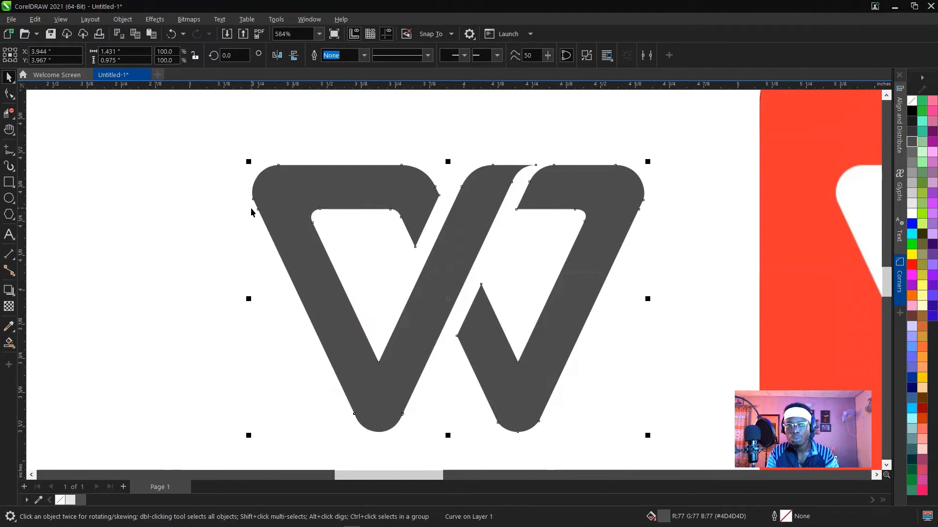
{"action": "key", "text": "space"}
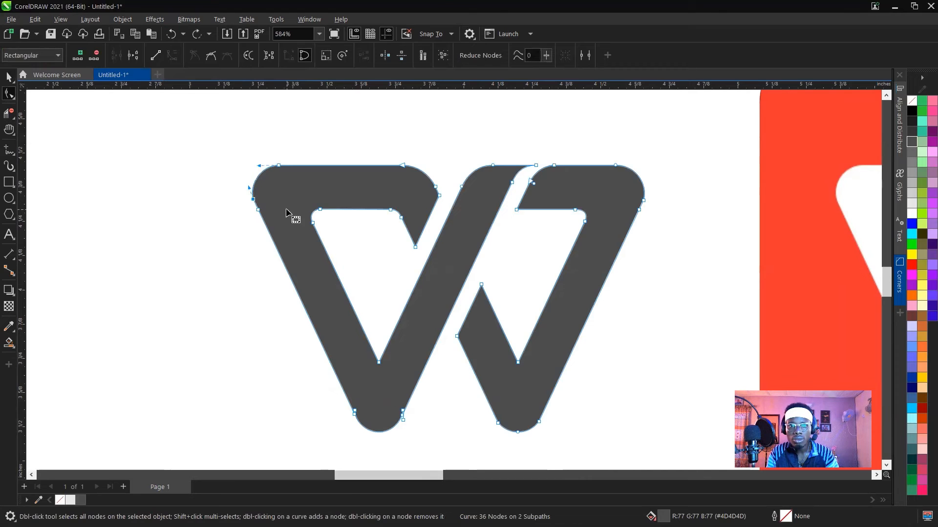
{"action": "left_click", "coordinate": [307, 146]}
{"action": "key", "text": "space"}
{"action": "scroll", "coordinate": [359, 247], "scroll_direction": "down", "scroll_amount": 1}
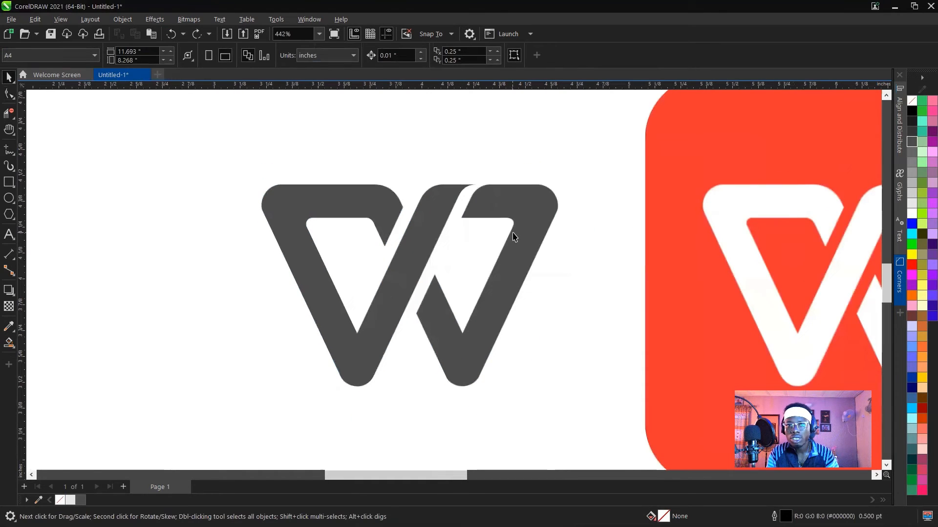
Add a node on the second V's rounded bottom just below its left corner node, and delete that corner node.
{"action": "scroll", "coordinate": [446, 329], "scroll_direction": "up", "scroll_amount": 4}
{"action": "left_click", "coordinate": [431, 336]}
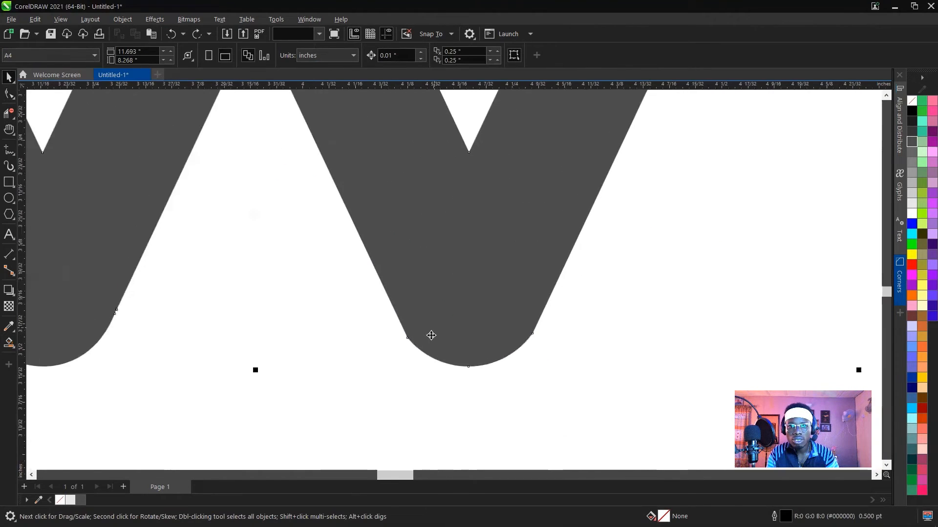
{"action": "key", "text": "space"}
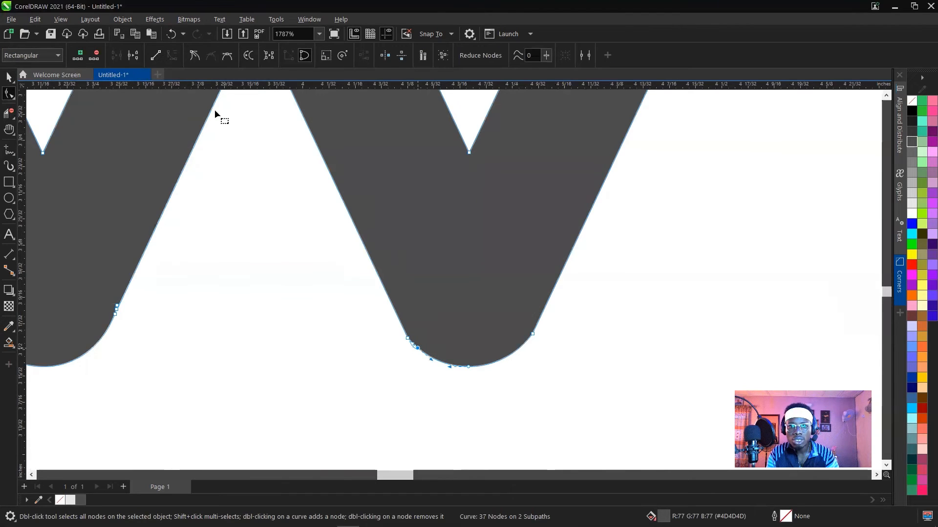
{"action": "double_click", "coordinate": [407, 339]}
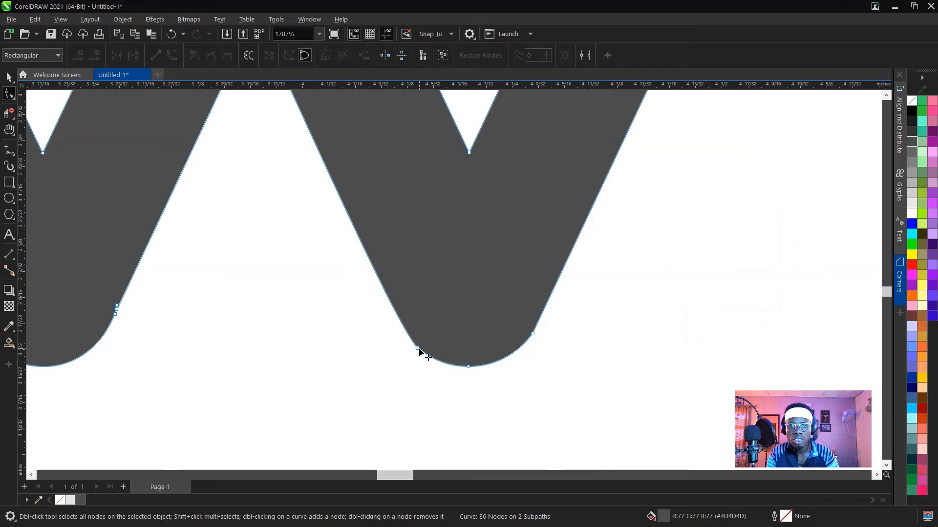
Try to convert the second V's left outer edge to a straight line, and undo the conversion.
{"action": "left_click", "coordinate": [418, 349]}
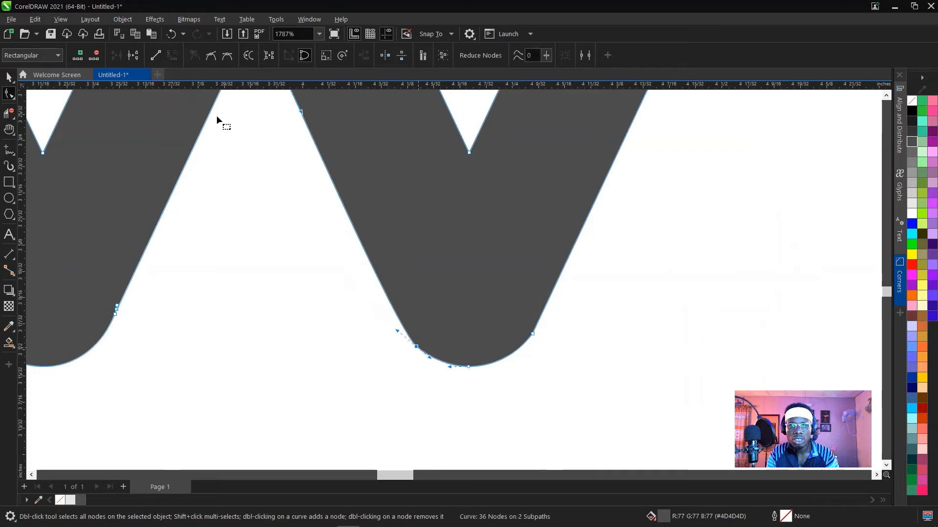
{"action": "left_click", "coordinate": [155, 55]}
{"action": "key", "text": "ctrl+z"}
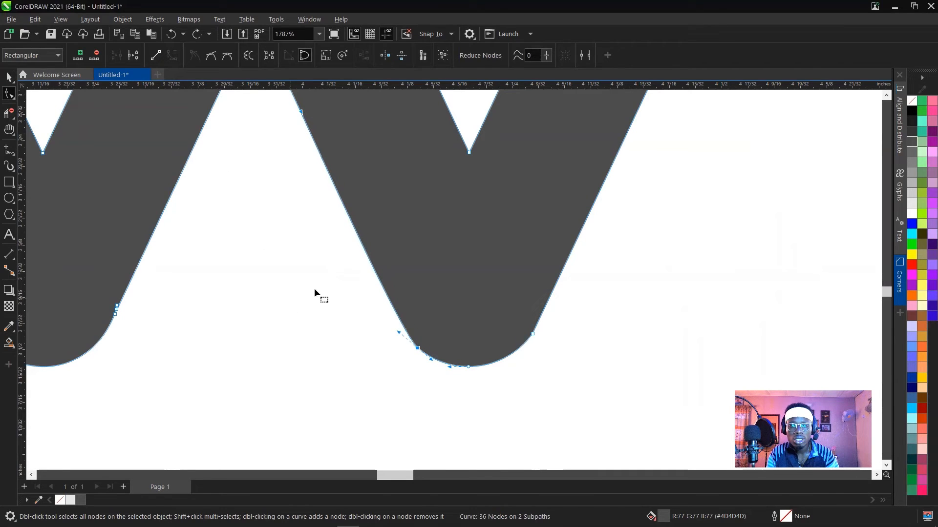
Add a cusp node low on the second V's left outer edge, straighten the edge above it, and delete the leftover node on the bottom curve.
{"action": "double_click", "coordinate": [398, 318]}
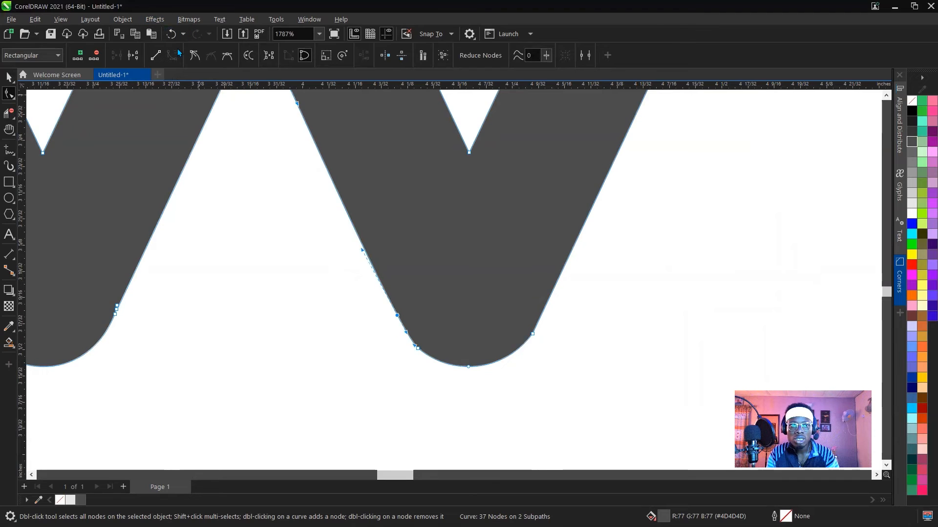
{"action": "left_click", "coordinate": [195, 56]}
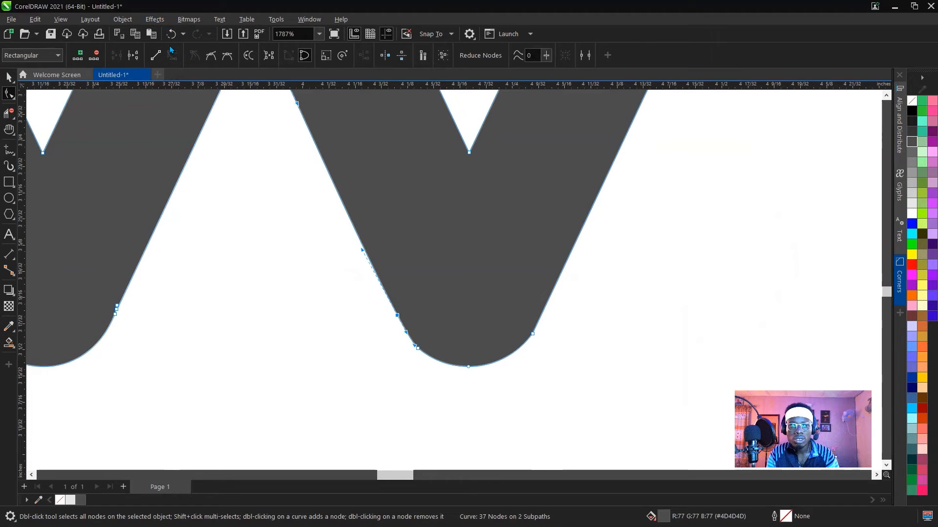
{"action": "left_click", "coordinate": [156, 56]}
{"action": "key", "text": "space"}
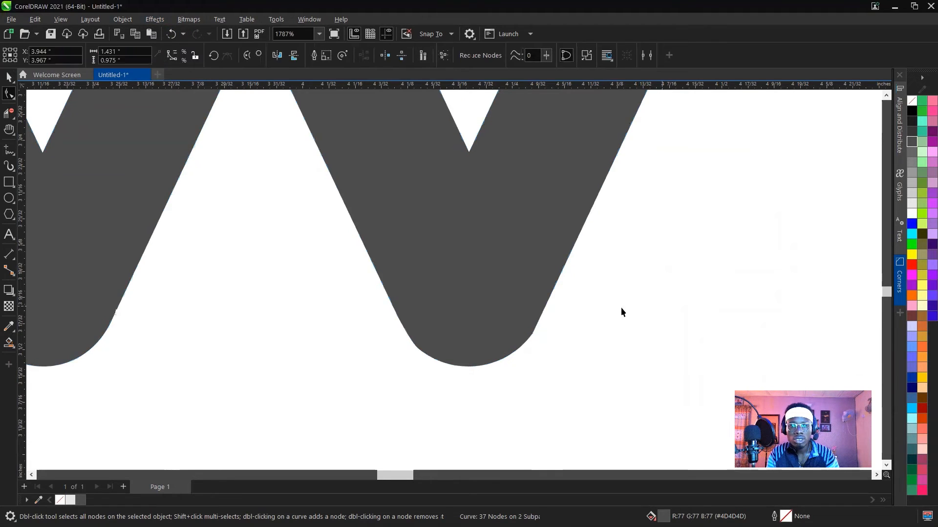
{"action": "left_click", "coordinate": [621, 307]}
{"action": "left_click", "coordinate": [441, 356]}
{"action": "key", "text": "space"}
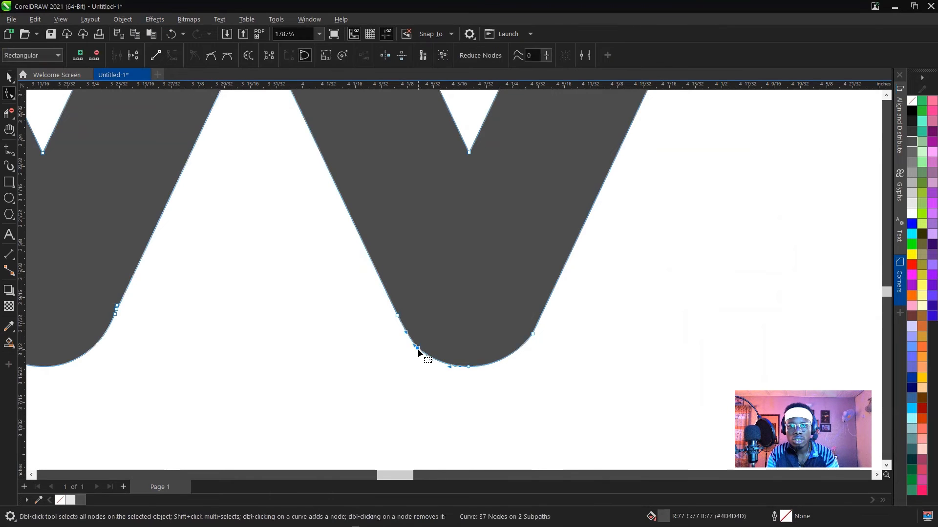
Try to smooth the second V's right bottom corner by adding a node on the edge above it and deleting the corner and bottom nodes.
{"action": "double_click", "coordinate": [548, 300]}
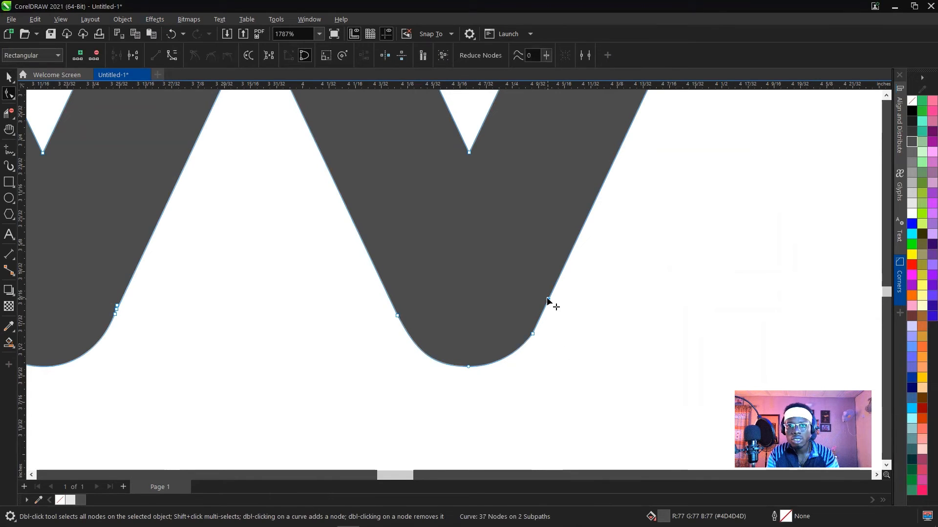
{"action": "double_click", "coordinate": [532, 334]}
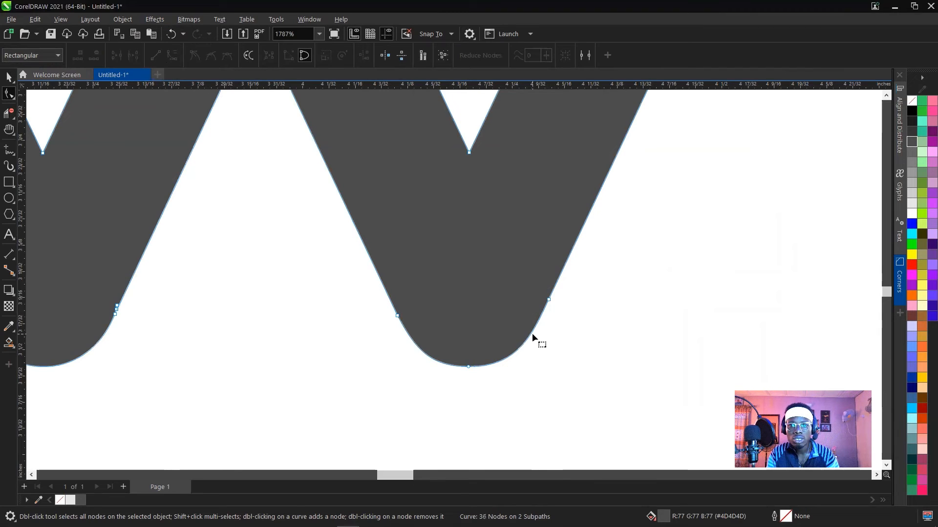
{"action": "double_click", "coordinate": [465, 368]}
{"action": "key", "text": "ctrl+z"}
{"action": "key", "text": "ctrl+z"}
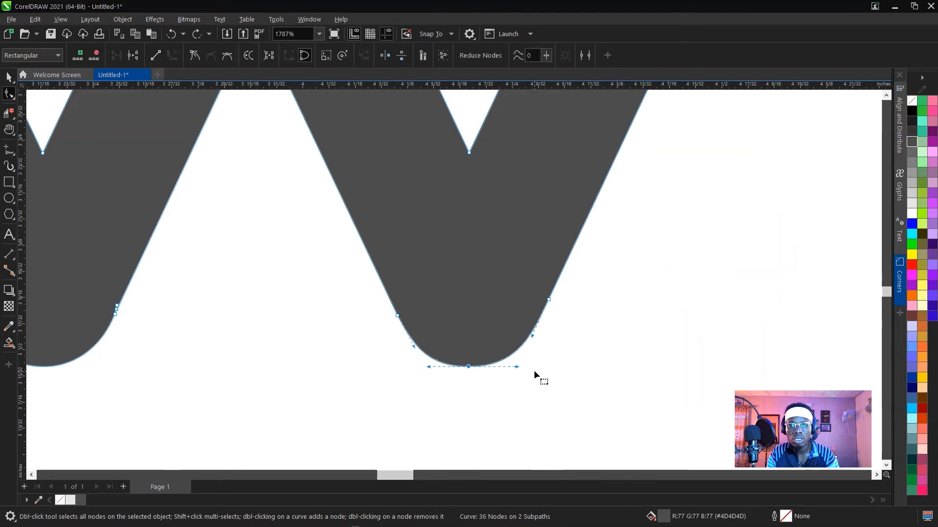
{"action": "key", "text": "space"}
{"action": "left_click", "coordinate": [570, 337]}
{"action": "scroll", "coordinate": [572, 337], "scroll_direction": "down", "scroll_amount": 1}
{"action": "scroll", "coordinate": [570, 336], "scroll_direction": "down", "scroll_amount": 2}
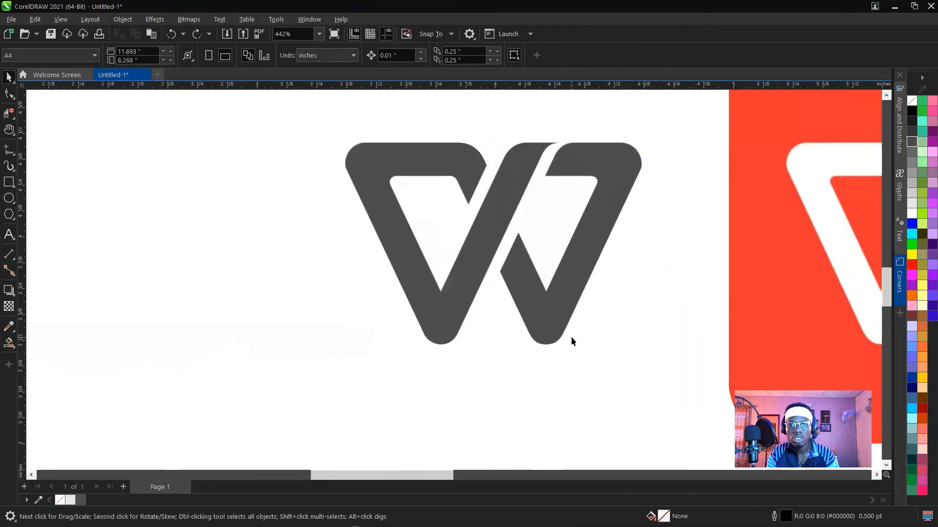
Smooth the second V's right bottom corner by adding nodes on the curve below and the edge above, and deleting the corner node between them.
{"action": "scroll", "coordinate": [433, 361], "scroll_direction": "up", "scroll_amount": 2}
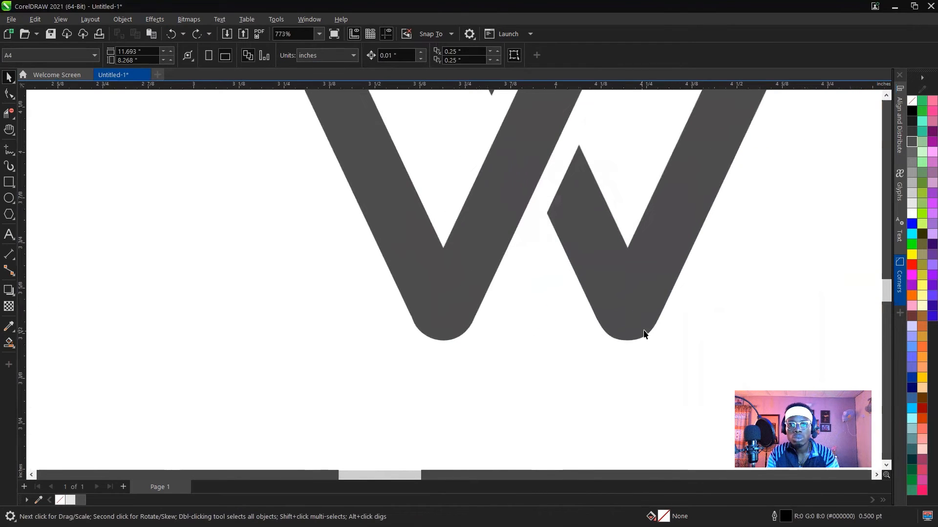
{"action": "left_click", "coordinate": [670, 326]}
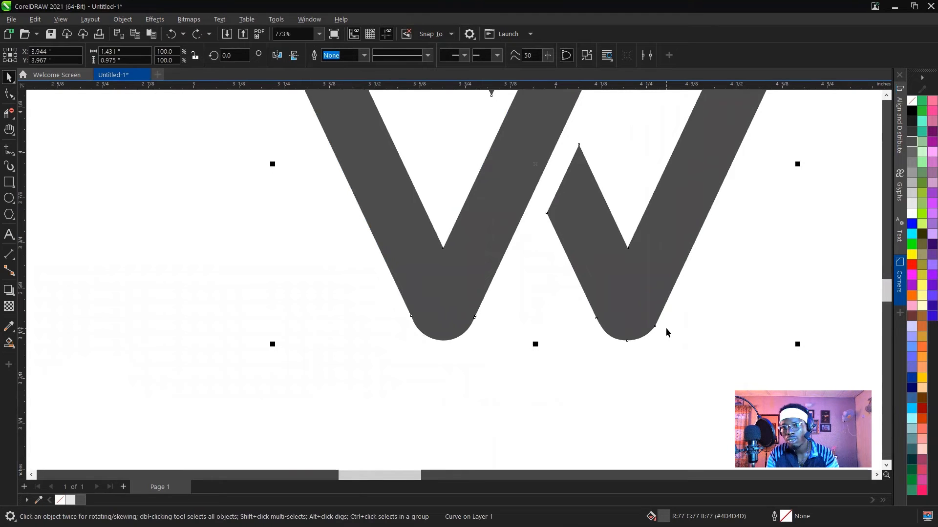
{"action": "scroll", "coordinate": [655, 332], "scroll_direction": "up", "scroll_amount": 3}
{"action": "key", "text": "F10"}
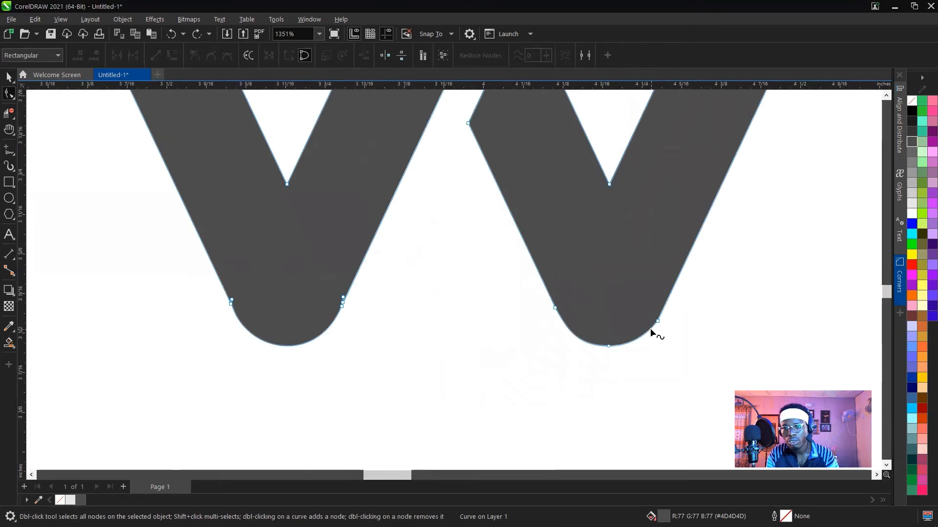
{"action": "left_click", "coordinate": [650, 330]}
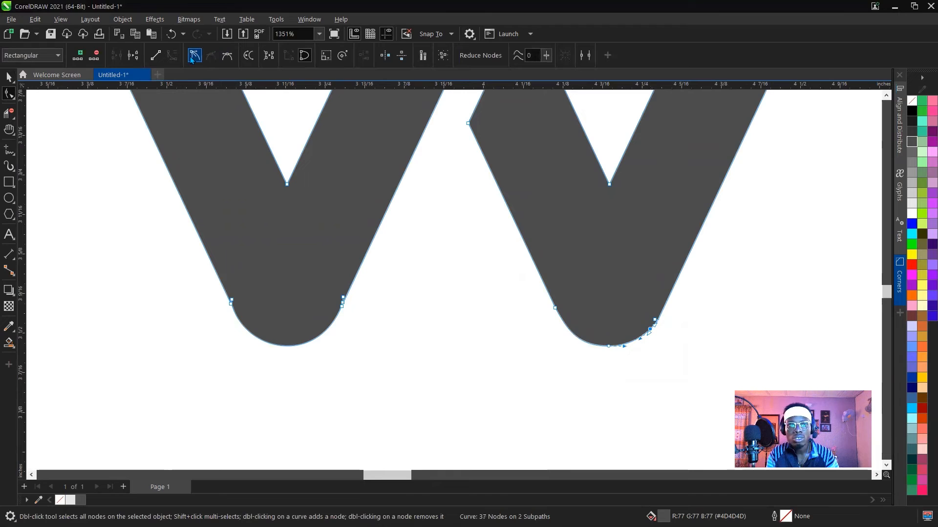
{"action": "double_click", "coordinate": [665, 304]}
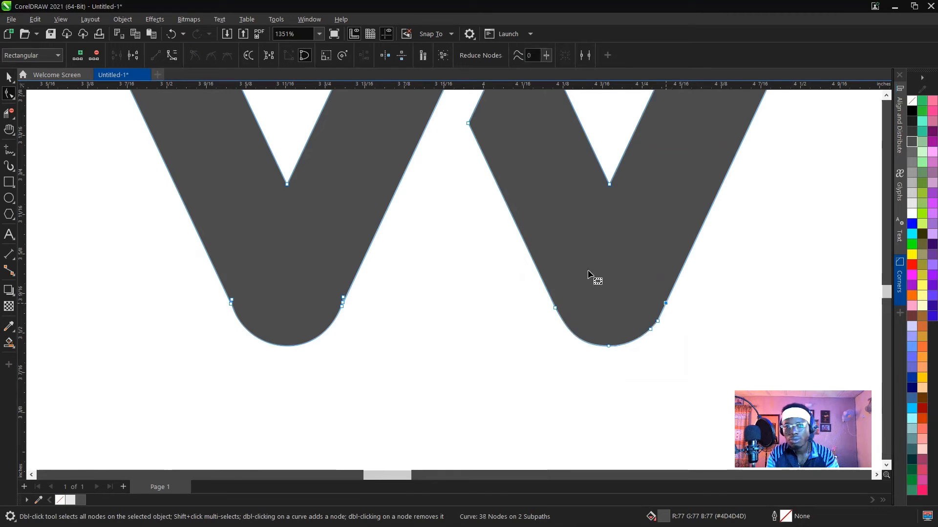
{"action": "double_click", "coordinate": [655, 323]}
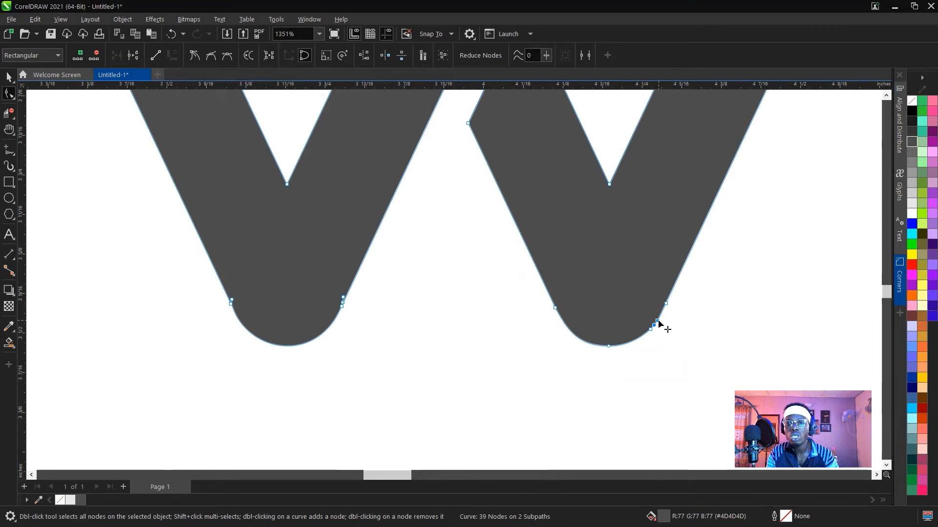
{"action": "key", "text": "space"}
{"action": "left_click", "coordinate": [711, 294]}
{"action": "scroll", "coordinate": [580, 373], "scroll_direction": "down", "scroll_amount": 2}
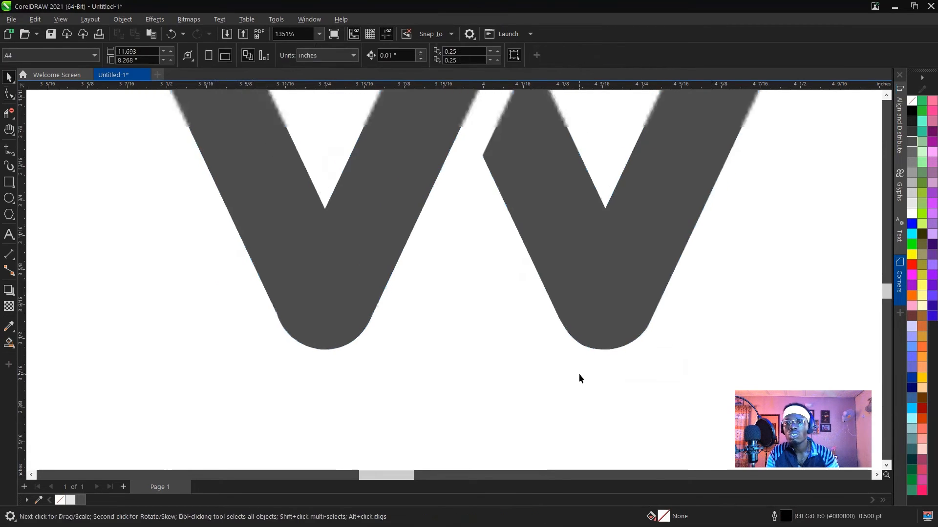
Delete the extra node at the first V's left bottom corner and select the node that remains there.
{"action": "scroll", "coordinate": [406, 346], "scroll_direction": "up", "scroll_amount": 4}
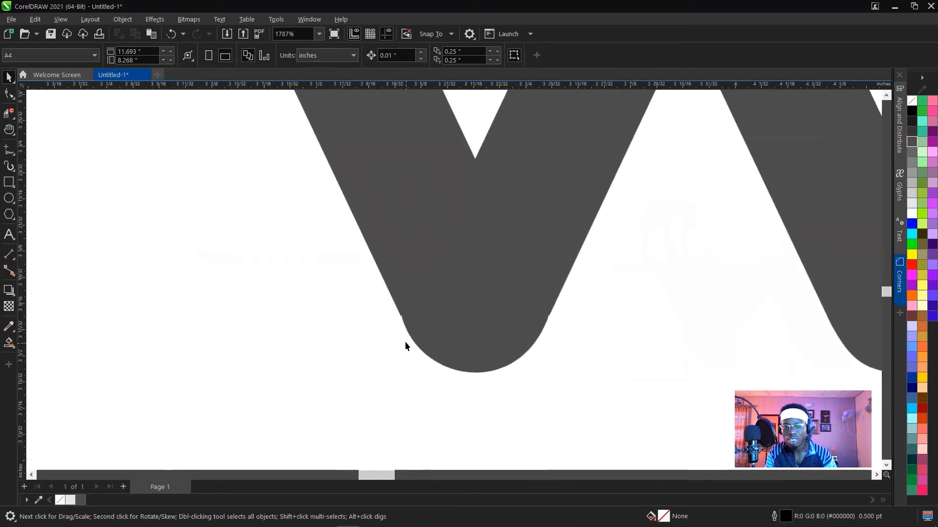
{"action": "key", "text": "space"}
{"action": "left_click", "coordinate": [399, 312]}
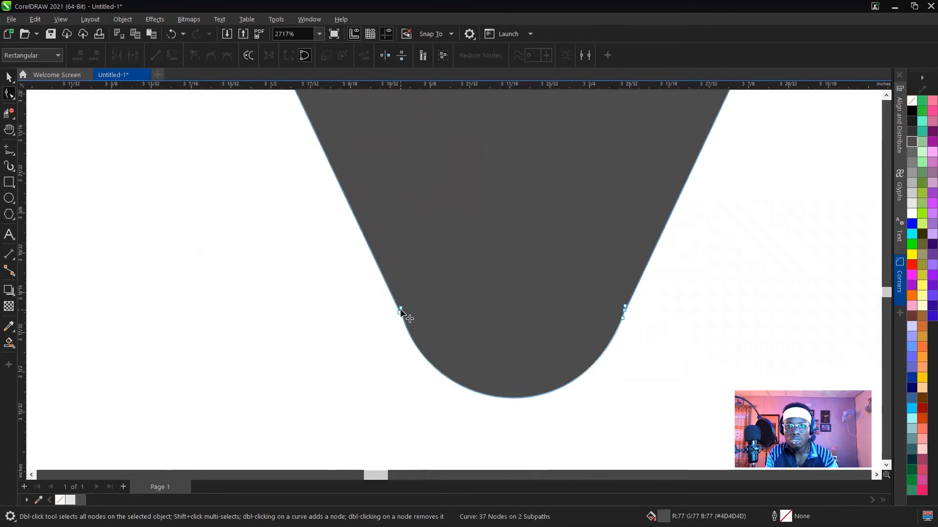
{"action": "double_click", "coordinate": [400, 311]}
{"action": "scroll", "coordinate": [406, 320], "scroll_direction": "down", "scroll_amount": 2}
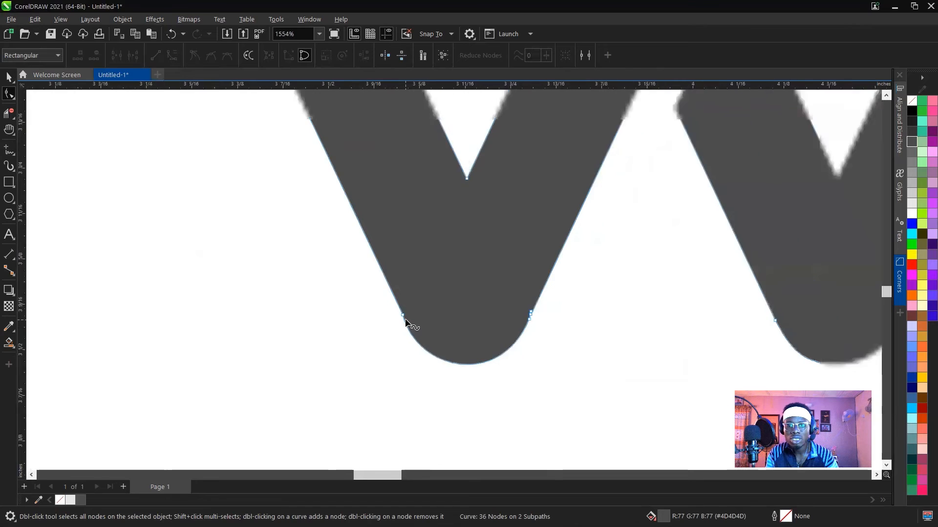
{"action": "scroll", "coordinate": [405, 322], "scroll_direction": "down", "scroll_amount": 3}
{"action": "left_click", "coordinate": [405, 320]}
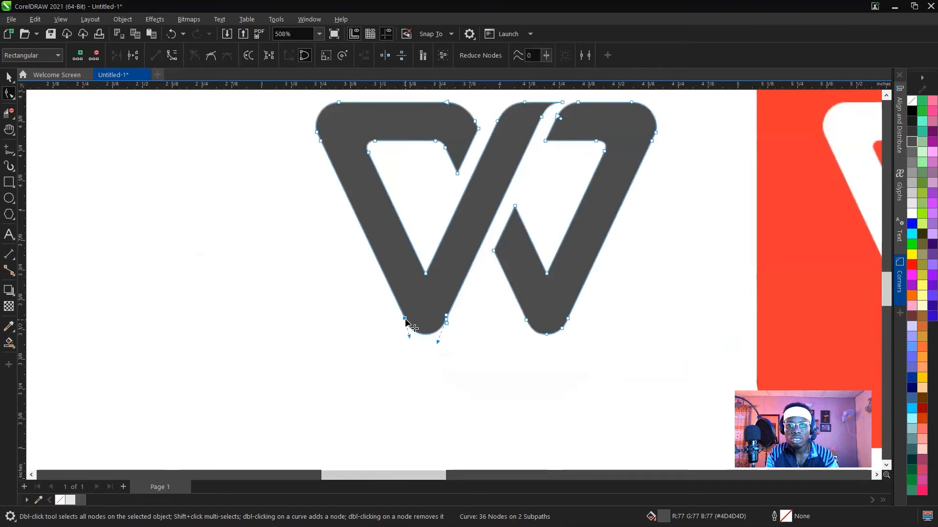
Undo the last node deletions at the first V's left bottom corner and remove the extra nodes there again.
{"action": "key", "text": "ctrl+z"}
{"action": "scroll", "coordinate": [407, 325], "scroll_direction": "up", "scroll_amount": 3}
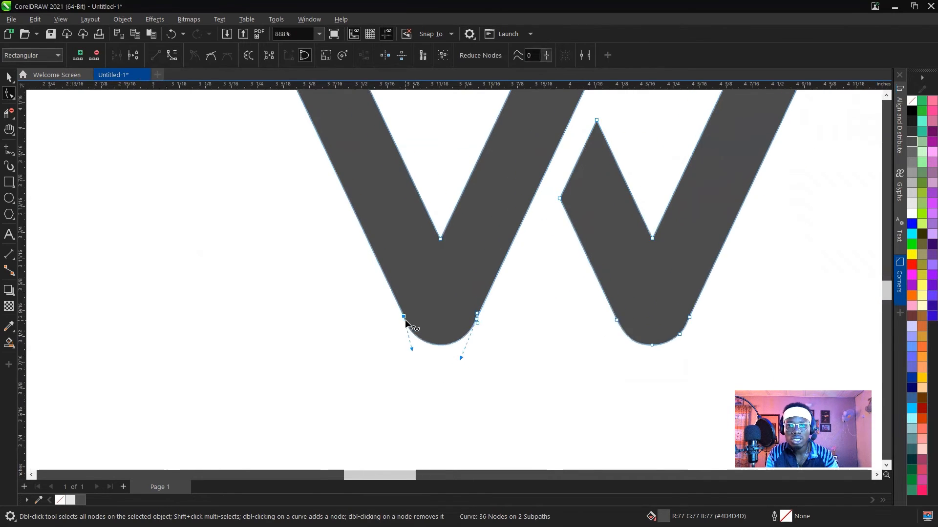
{"action": "scroll", "coordinate": [404, 319], "scroll_direction": "up", "scroll_amount": 5}
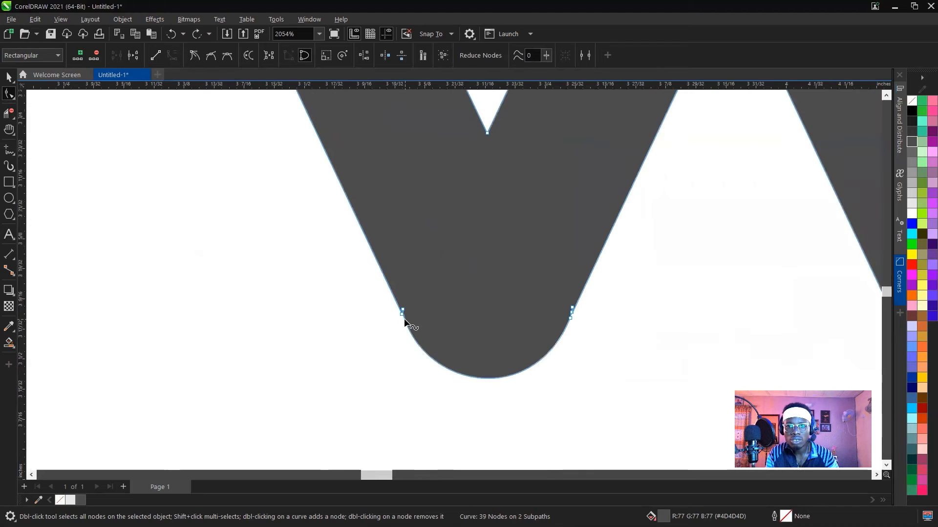
{"action": "scroll", "coordinate": [404, 319], "scroll_direction": "down", "scroll_amount": 7}
{"action": "key", "text": "Delete"}
{"action": "scroll", "coordinate": [405, 320], "scroll_direction": "up", "scroll_amount": 6}
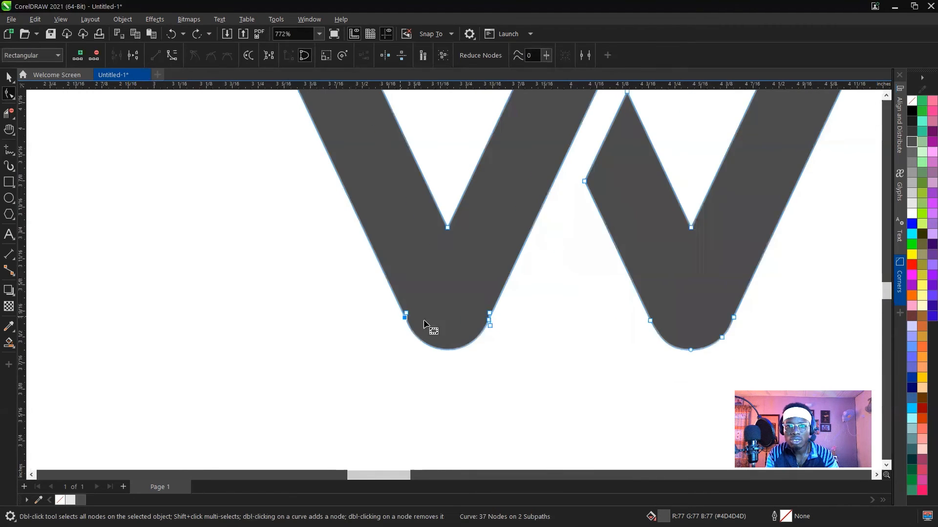
Try deleting either of the two adjacent nodes at the first V's left bottom corner, undoing each deletion.
{"action": "scroll", "coordinate": [407, 325], "scroll_direction": "up", "scroll_amount": 2}
{"action": "left_click", "coordinate": [397, 305]}
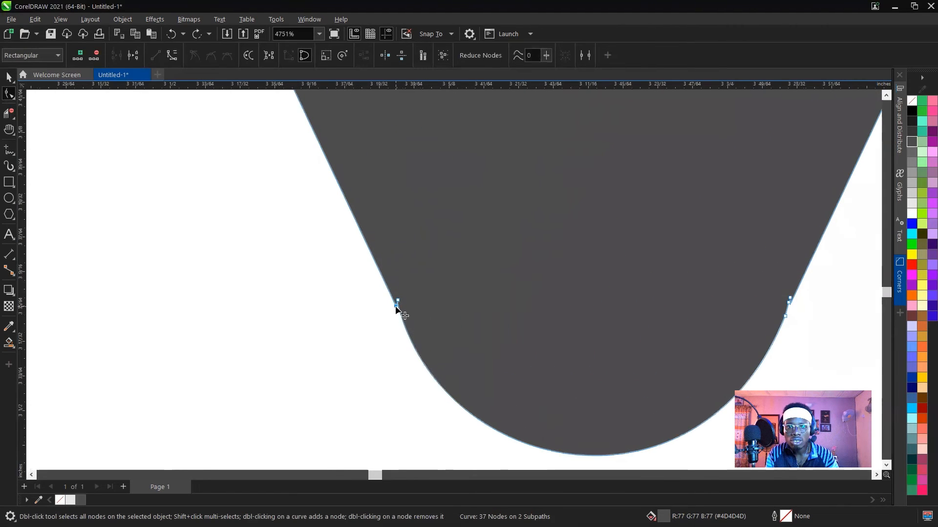
{"action": "key", "text": "Delete"}
{"action": "key", "text": "ctrl+z"}
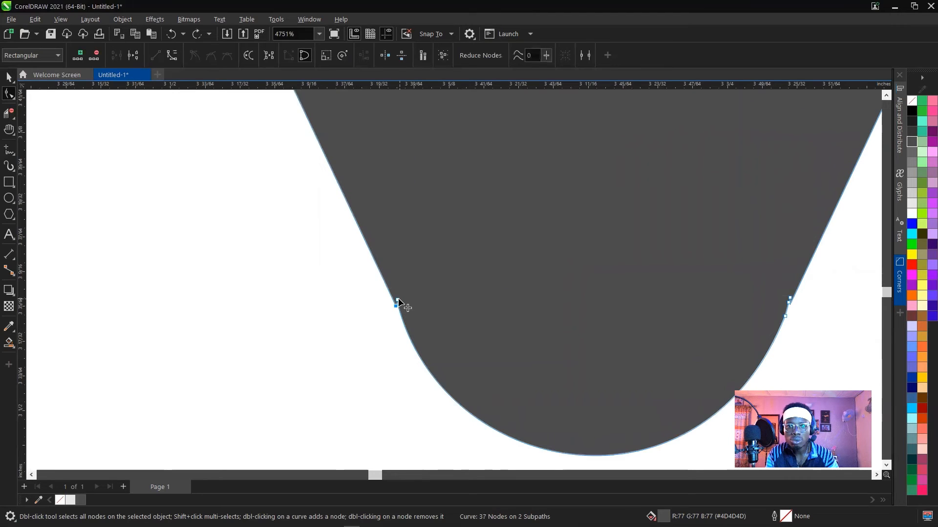
{"action": "key", "text": "Delete"}
{"action": "key", "text": "ctrl+z"}
Delete the lower of the two adjacent nodes at the first V's left bottom corner and select the remaining node.
{"action": "left_click", "coordinate": [395, 306]}
{"action": "key", "text": "Delete"}
{"action": "scroll", "coordinate": [395, 305], "scroll_direction": "down", "scroll_amount": 3}
{"action": "left_click", "coordinate": [399, 307]}
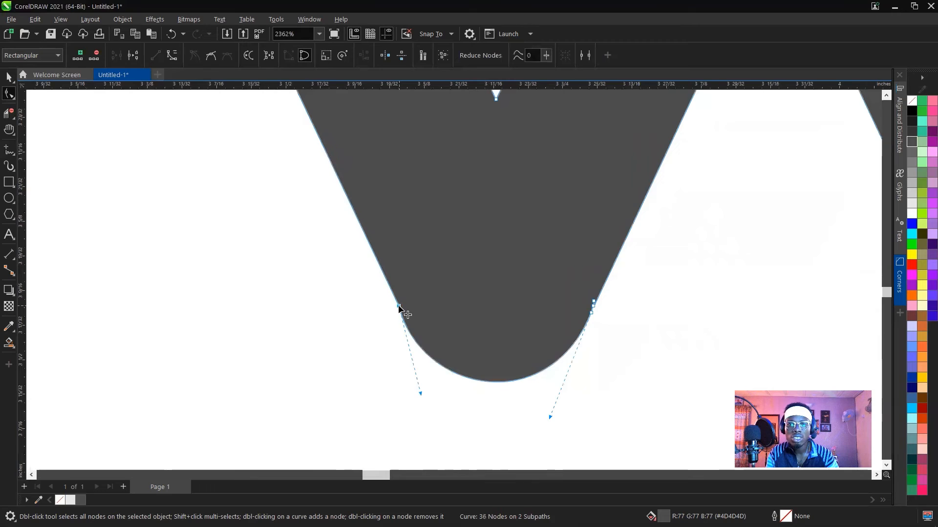
{"action": "scroll", "coordinate": [403, 310], "scroll_direction": "down", "scroll_amount": 3}
Delete the two extra nodes at the first V's right bottom corner, keeping a single node where the curve begins.
{"action": "scroll", "coordinate": [456, 310], "scroll_direction": "up", "scroll_amount": 3}
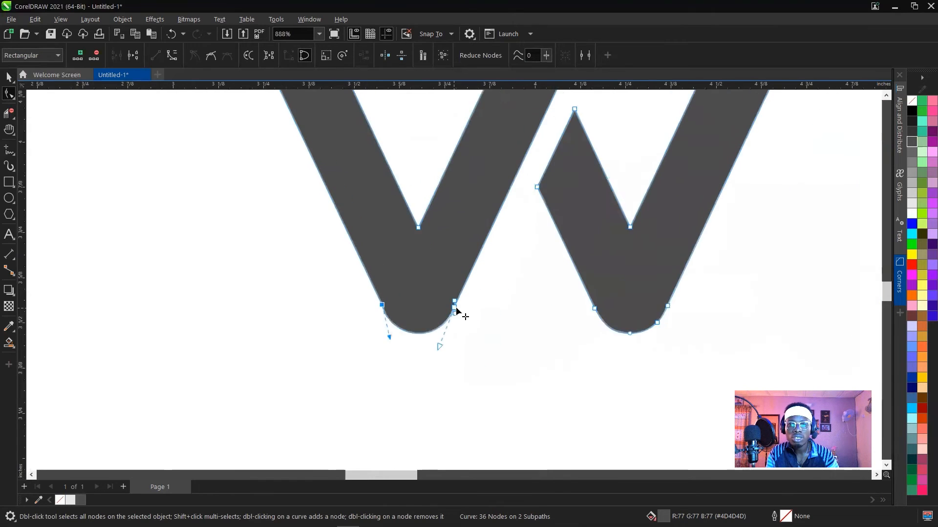
{"action": "scroll", "coordinate": [456, 307], "scroll_direction": "up", "scroll_amount": 3}
{"action": "key", "text": "Delete"}
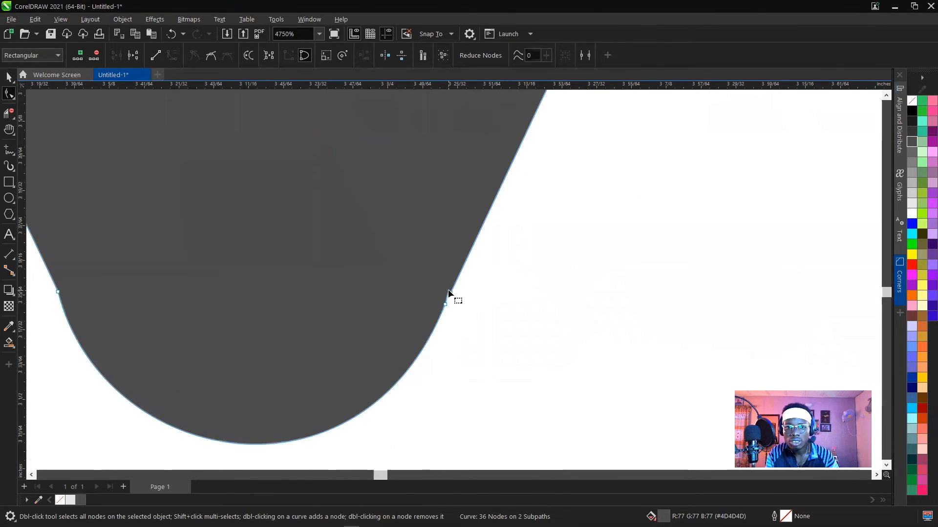
{"action": "left_click", "coordinate": [450, 294]}
{"action": "key", "text": "Delete"}
{"action": "scroll", "coordinate": [454, 294], "scroll_direction": "down", "scroll_amount": 9}
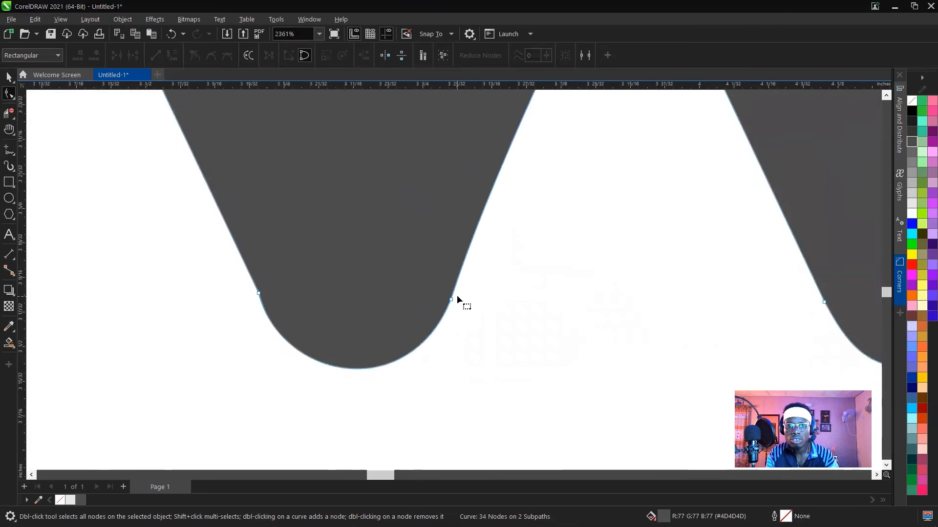
Convert the long outer edge above the first V's right bottom corner to a straight line, and deselect the shape.
{"action": "left_click", "coordinate": [455, 297]}
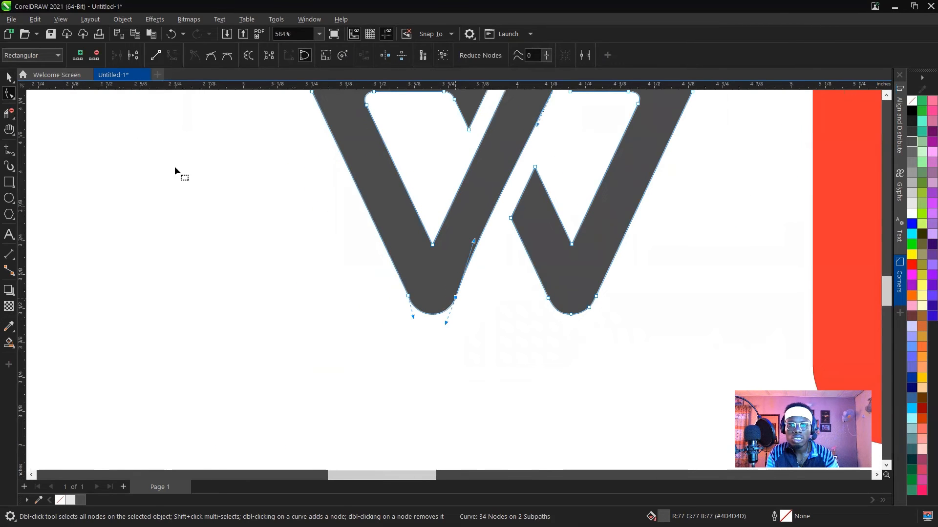
{"action": "left_click", "coordinate": [155, 55]}
{"action": "key", "text": "ctrl+z"}
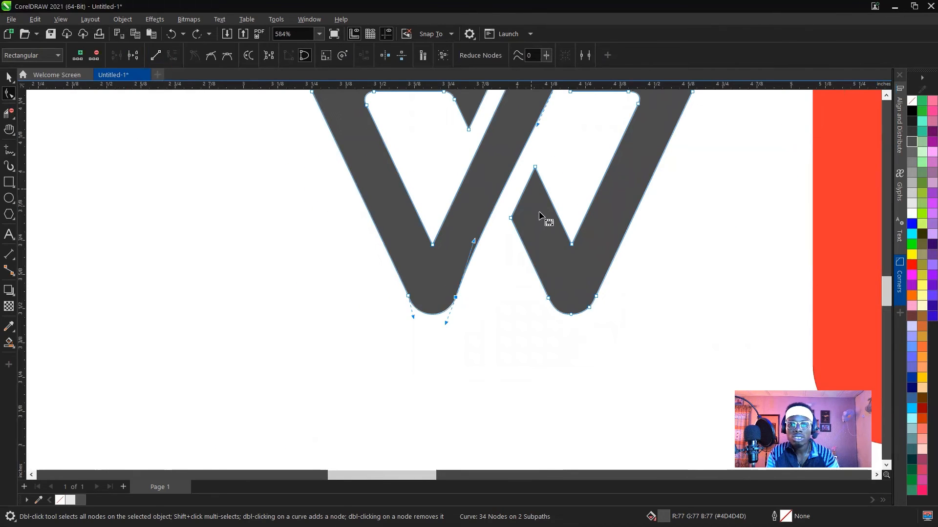
{"action": "scroll", "coordinate": [546, 219], "scroll_direction": "down", "scroll_amount": 2}
{"action": "left_click", "coordinate": [556, 130]}
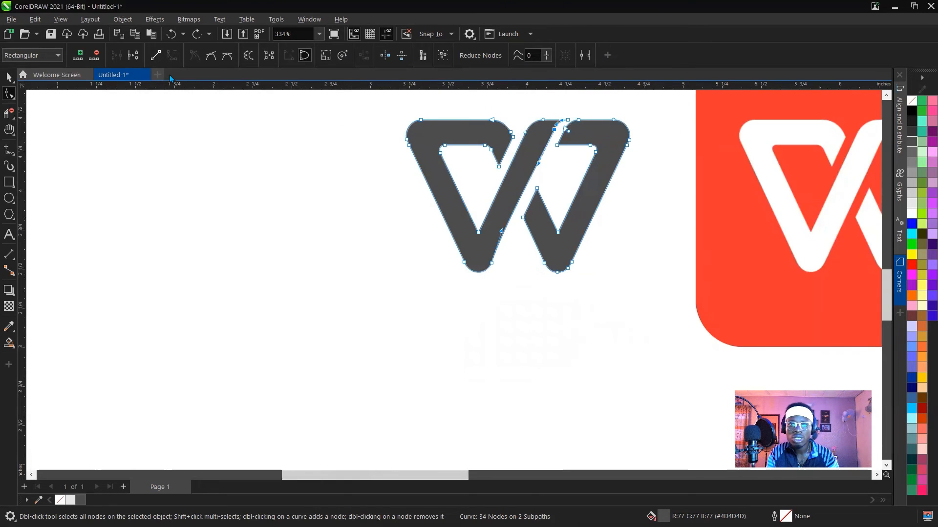
{"action": "left_click", "coordinate": [156, 56]}
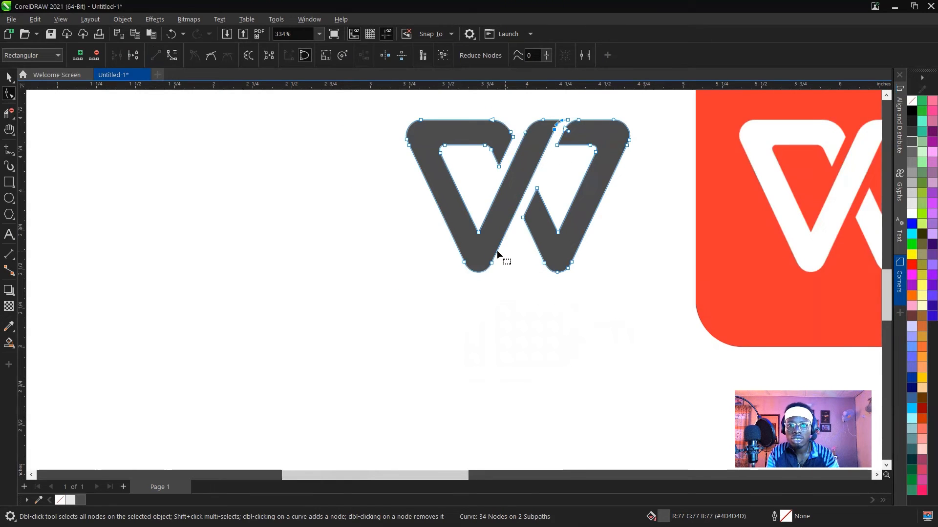
{"action": "scroll", "coordinate": [431, 253], "scroll_direction": "up", "scroll_amount": 1}
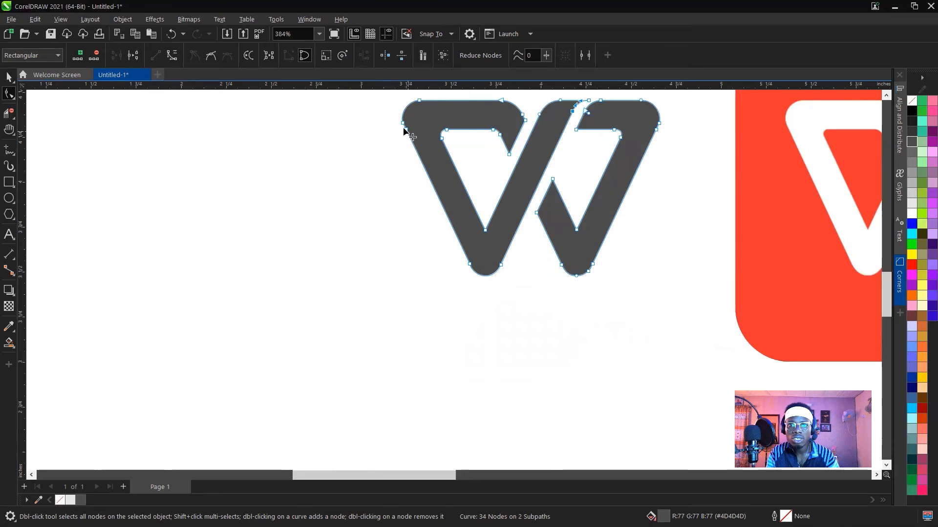
{"action": "left_click", "coordinate": [469, 263]}
{"action": "left_click", "coordinate": [464, 327]}
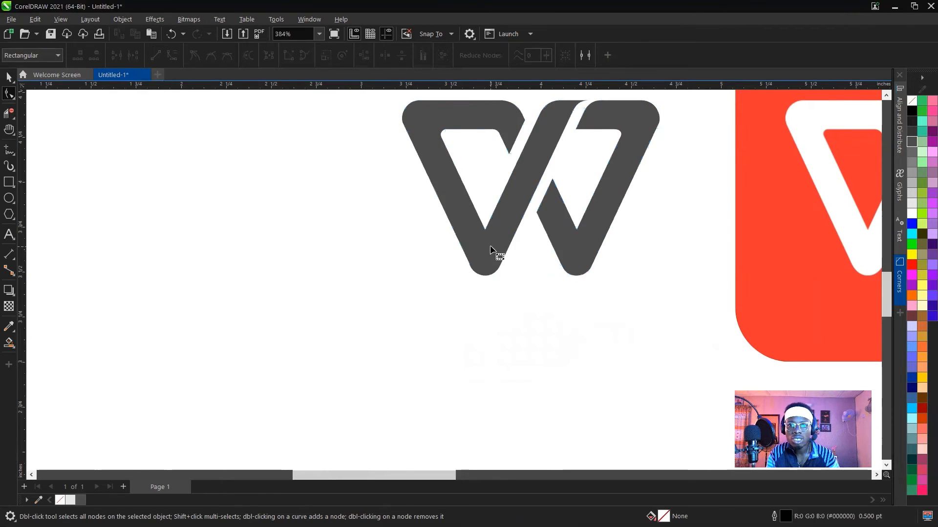
Add a cusp node on the first V's left bottom curve and a node on the edge above, and delete the corner node between them.
{"action": "scroll", "coordinate": [492, 248], "scroll_direction": "up", "scroll_amount": 4}
{"action": "scroll", "coordinate": [453, 294], "scroll_direction": "up", "scroll_amount": 5}
{"action": "key", "text": "space"}
{"action": "left_click", "coordinate": [460, 279]}
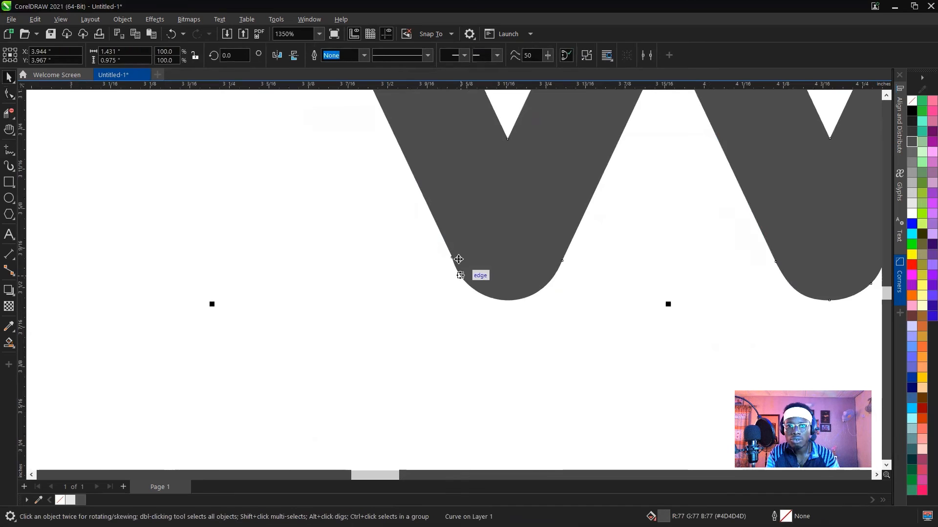
{"action": "scroll", "coordinate": [455, 245], "scroll_direction": "up", "scroll_amount": 5}
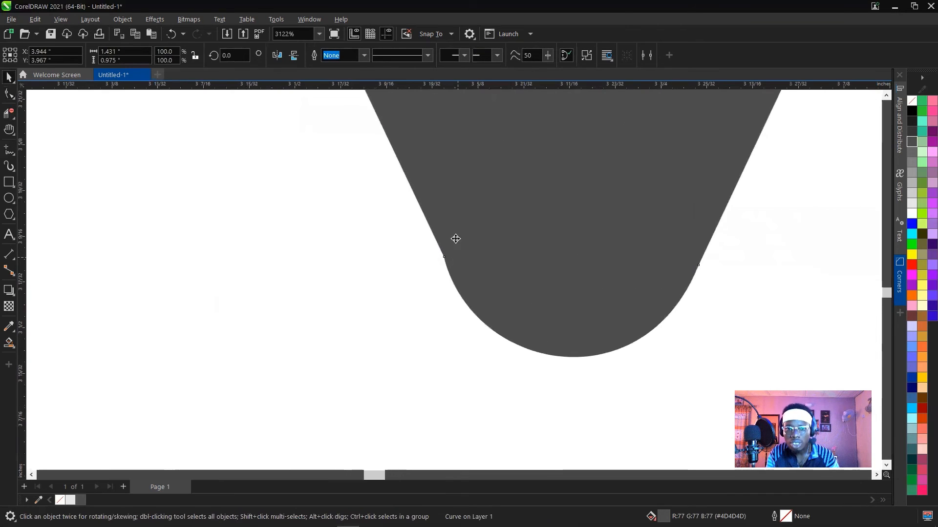
{"action": "left_click", "coordinate": [462, 297]}
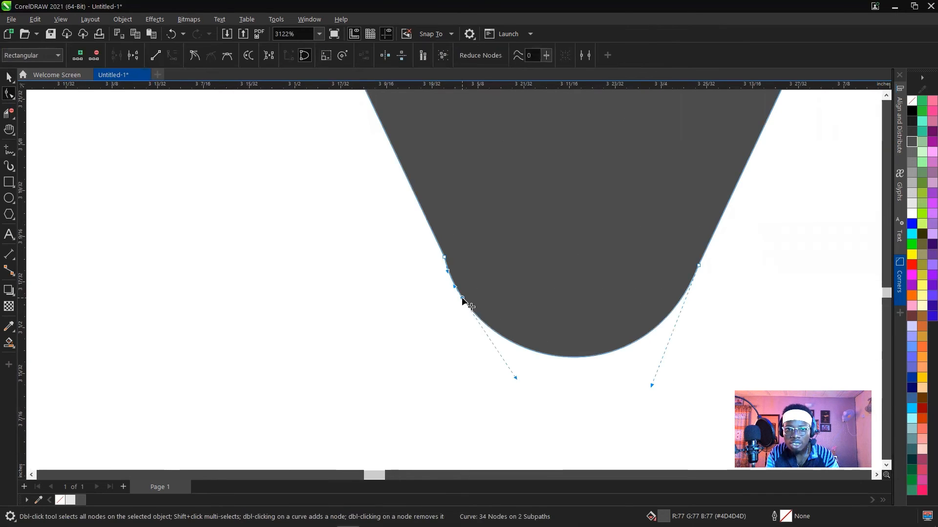
{"action": "left_click", "coordinate": [193, 53]}
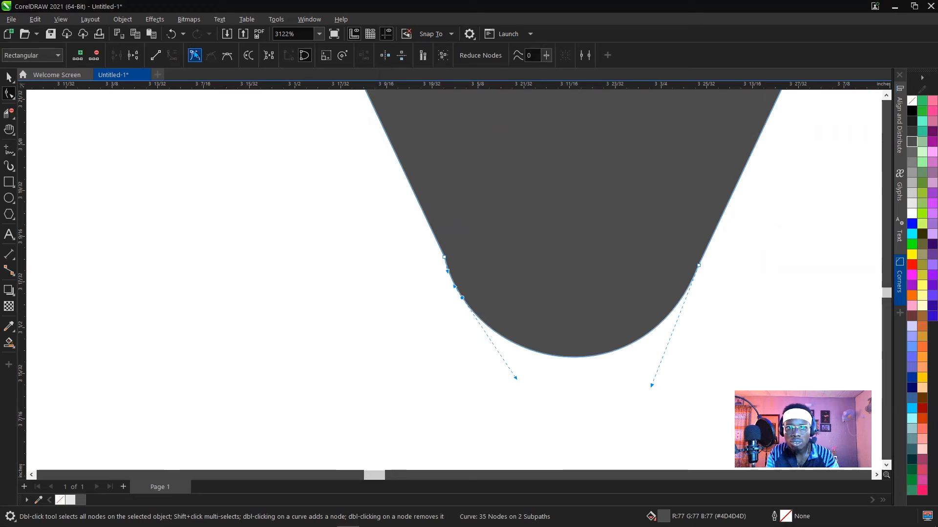
{"action": "double_click", "coordinate": [412, 188]}
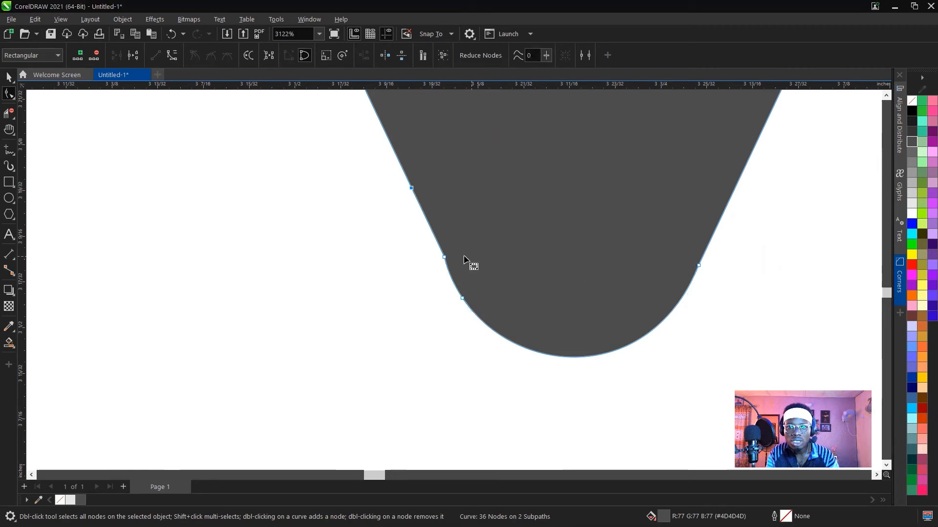
{"action": "double_click", "coordinate": [445, 257]}
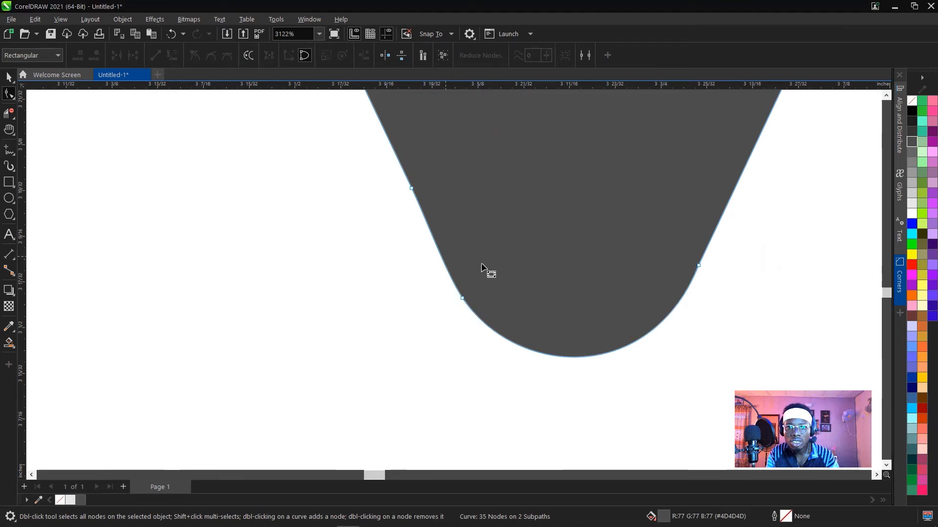
Convert the segment between the two new nodes on the first V's left edge to a straight line.
{"action": "left_click", "coordinate": [412, 190]}
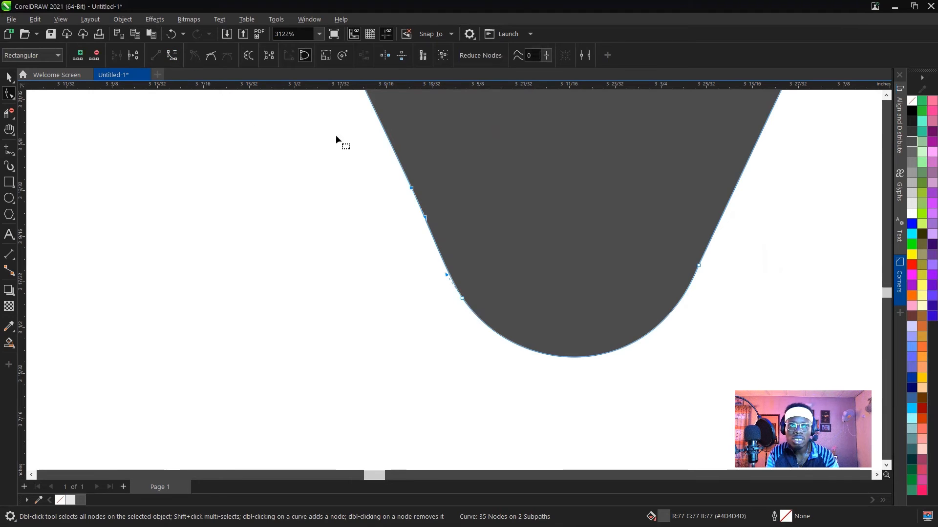
{"action": "left_click", "coordinate": [462, 298]}
{"action": "left_click", "coordinate": [158, 59]}
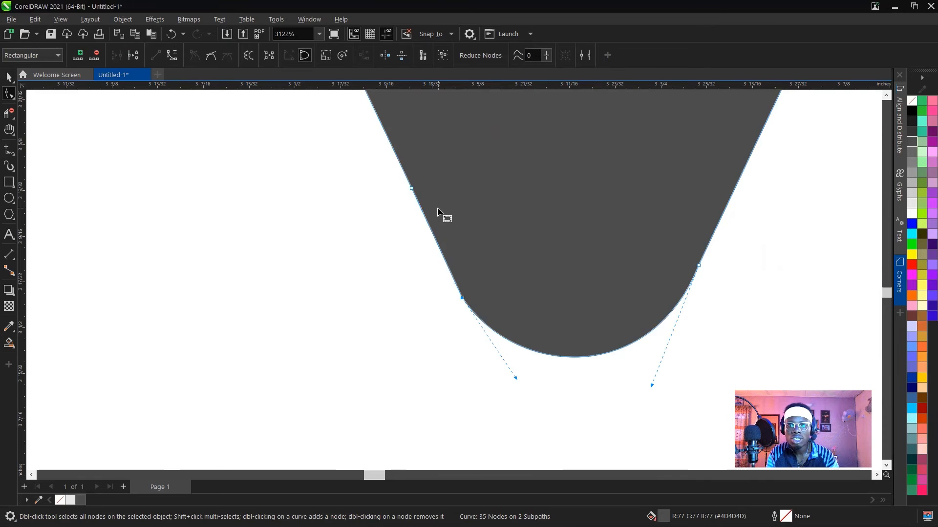
Smooth the first V's left bottom corner by adding a node on each side, and delete the corner node and the leftover node above.
{"action": "left_click", "coordinate": [482, 321]}
{"action": "double_click", "coordinate": [482, 321]}
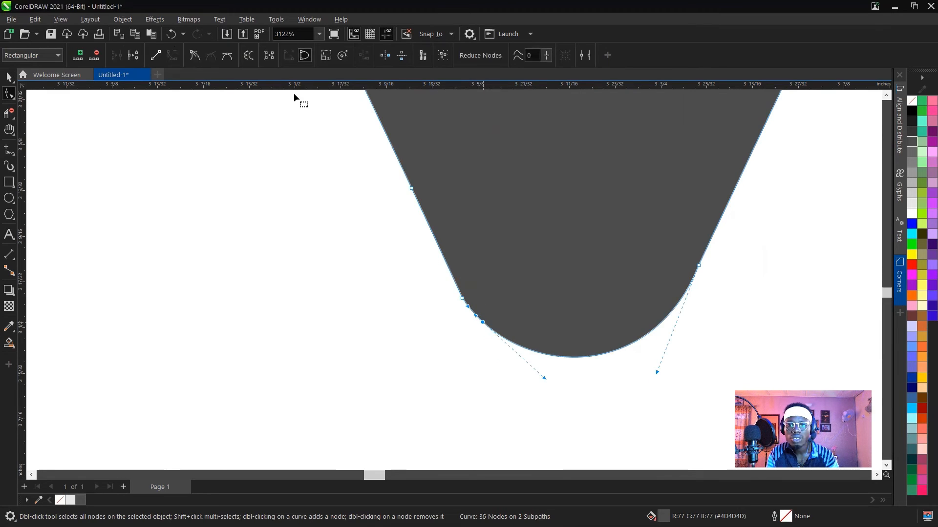
{"action": "left_click", "coordinate": [450, 272]}
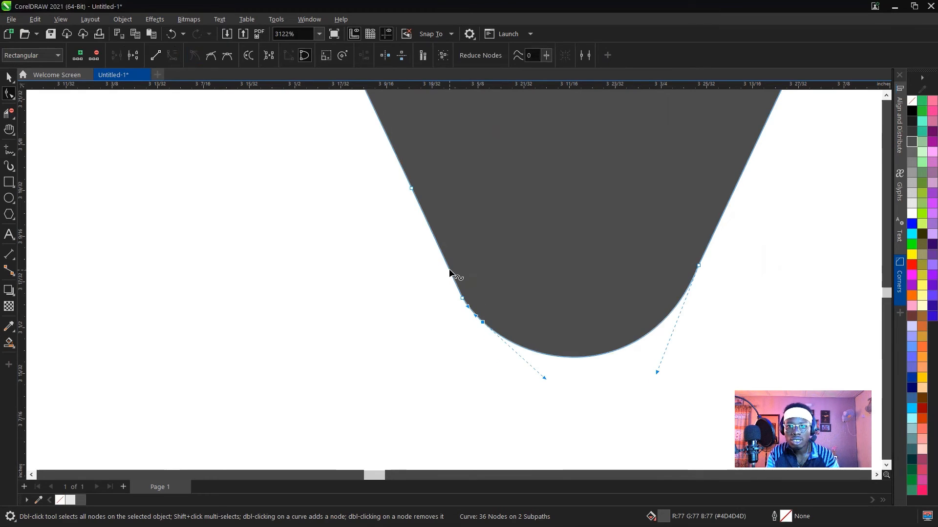
{"action": "double_click", "coordinate": [449, 270]}
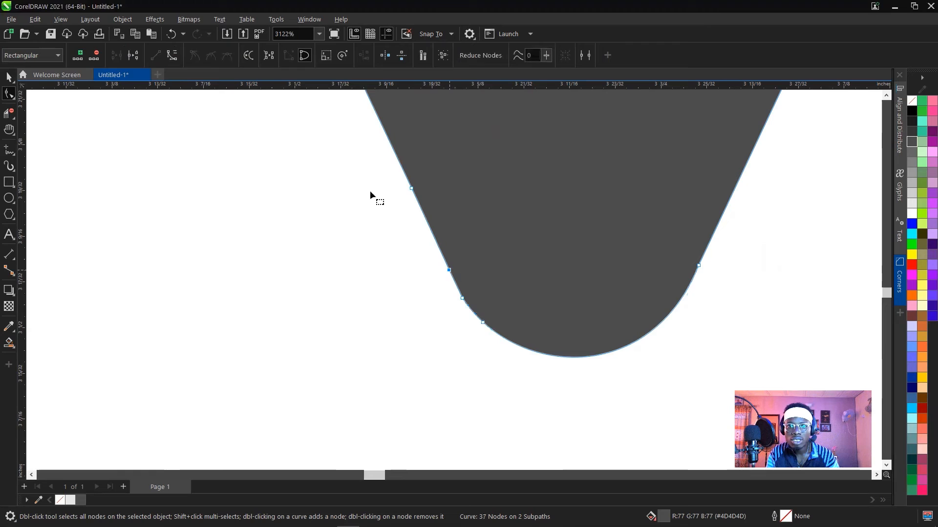
{"action": "double_click", "coordinate": [462, 298]}
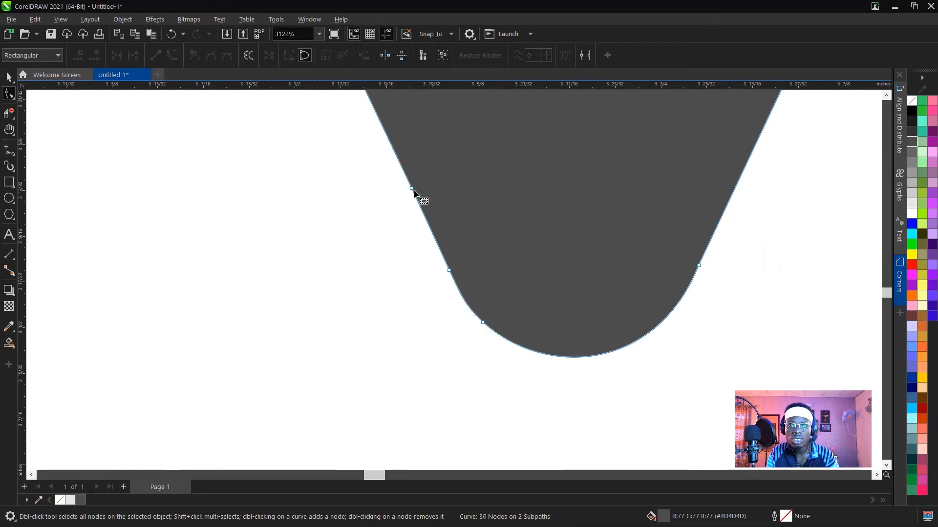
{"action": "left_click", "coordinate": [411, 189]}
{"action": "double_click", "coordinate": [412, 189]}
{"action": "key", "text": "space"}
{"action": "left_click", "coordinate": [457, 309]}
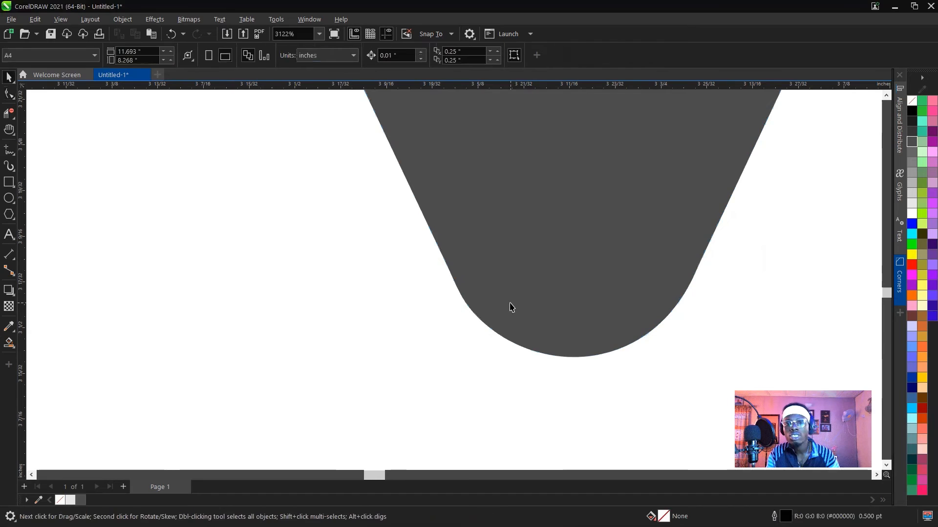
Inspect the refined W's bottom curves and compare the whole shape with the red reference logo.
{"action": "left_click", "coordinate": [508, 306]}
{"action": "scroll", "coordinate": [497, 306], "scroll_direction": "down", "scroll_amount": 1}
{"action": "scroll", "coordinate": [498, 306], "scroll_direction": "down", "scroll_amount": 4}
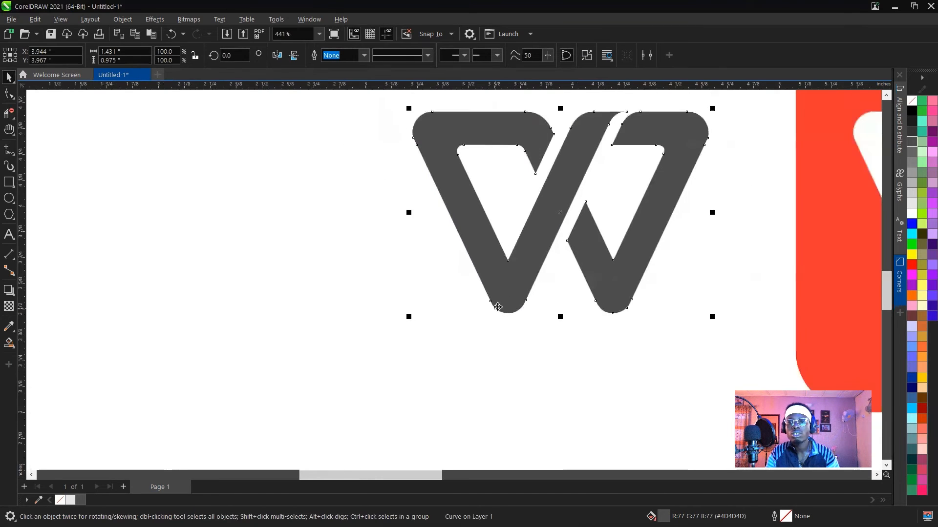
{"action": "scroll", "coordinate": [669, 297], "scroll_direction": "up", "scroll_amount": 1}
{"action": "left_click", "coordinate": [575, 364]}
{"action": "scroll", "coordinate": [552, 374], "scroll_direction": "down", "scroll_amount": 3}
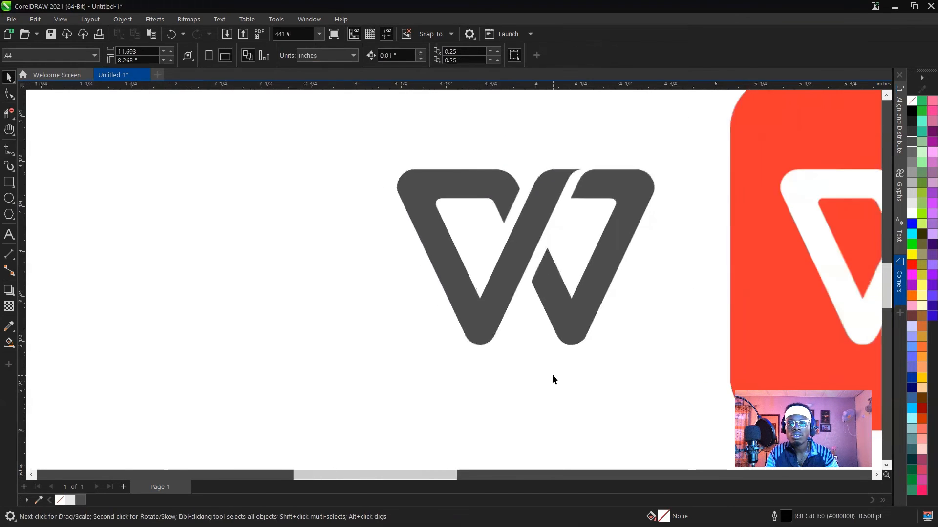
{"action": "scroll", "coordinate": [522, 367], "scroll_direction": "down", "scroll_amount": 1}
{"action": "scroll", "coordinate": [617, 370], "scroll_direction": "up", "scroll_amount": 1}
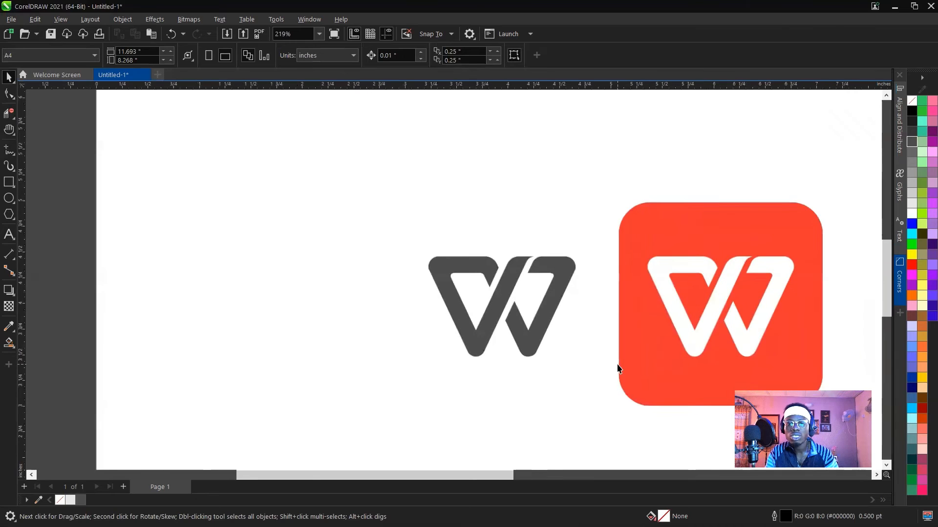
{"action": "scroll", "coordinate": [579, 352], "scroll_direction": "up", "scroll_amount": 1}
{"action": "scroll", "coordinate": [571, 342], "scroll_direction": "down", "scroll_amount": 4}
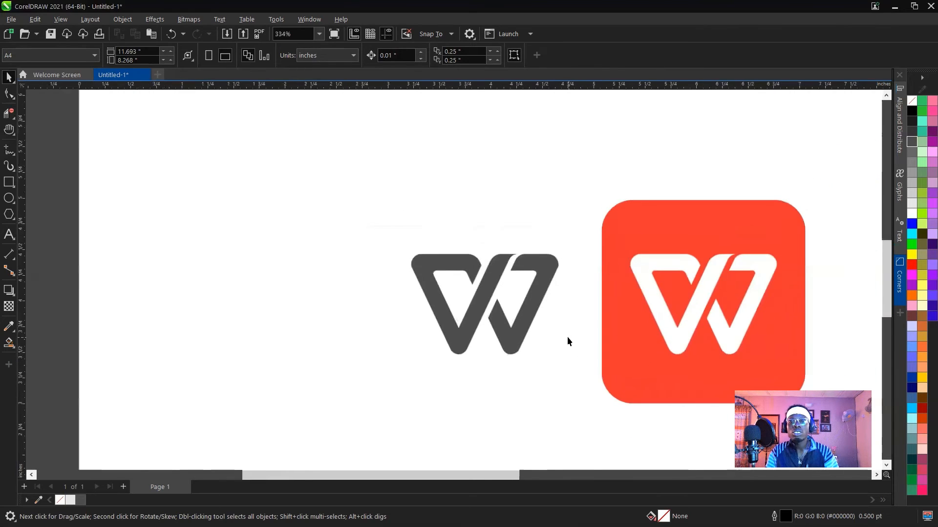
{"action": "scroll", "coordinate": [620, 332], "scroll_direction": "up", "scroll_amount": 3}
{"action": "key", "text": "h"}
{"action": "left_click_drag", "start_coordinate": [630, 334], "coordinate": [509, 295]}
Break the W curve apart into its two separate pieces, and undo a trial move of the left piece.
{"action": "key", "text": "space"}
{"action": "left_click", "coordinate": [365, 242]}
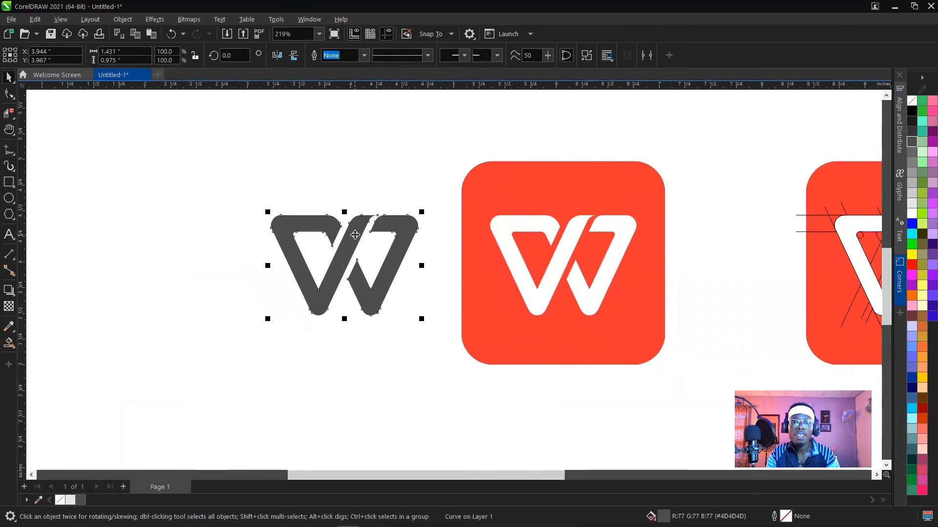
{"action": "left_click", "coordinate": [585, 56]}
{"action": "left_click", "coordinate": [443, 133]}
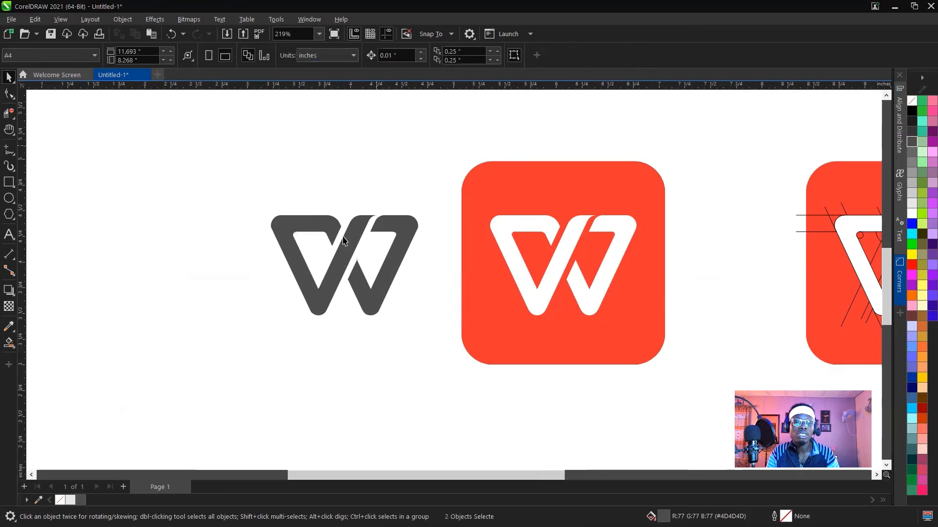
{"action": "left_click_drag", "start_coordinate": [352, 243], "coordinate": [326, 236]}
{"action": "key", "text": "ctrl+z"}
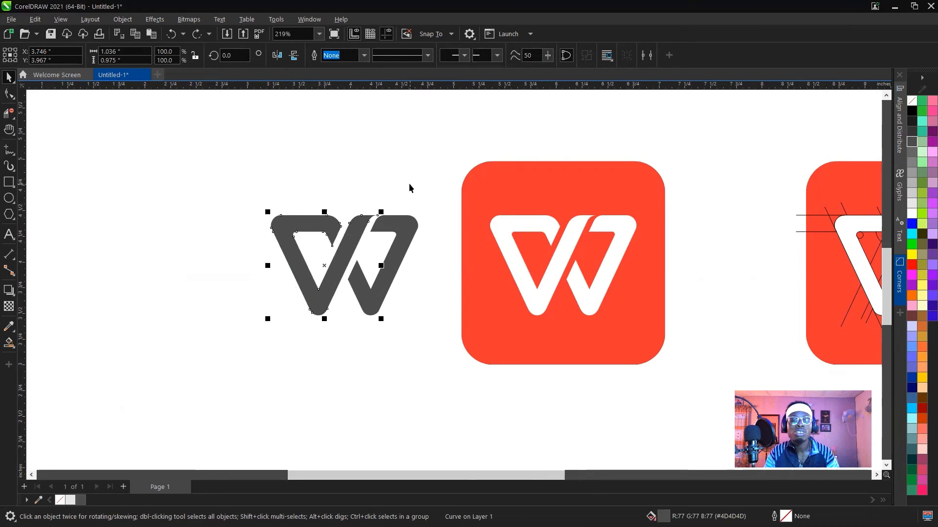
Undo the break apart, and break the whole W curve apart again into its two pieces.
{"action": "key", "text": "ctrl+z"}
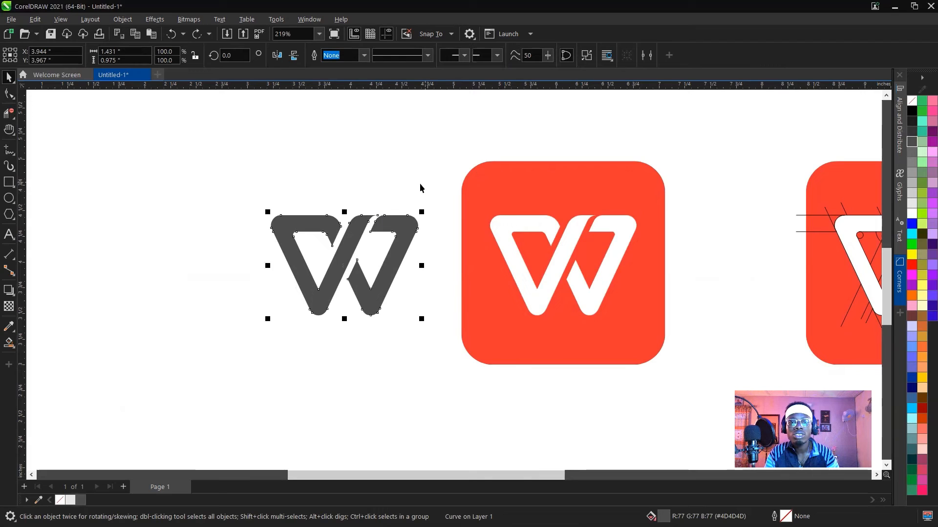
{"action": "left_click", "coordinate": [586, 55]}
{"action": "left_click", "coordinate": [439, 154]}
{"action": "left_click", "coordinate": [408, 233]}
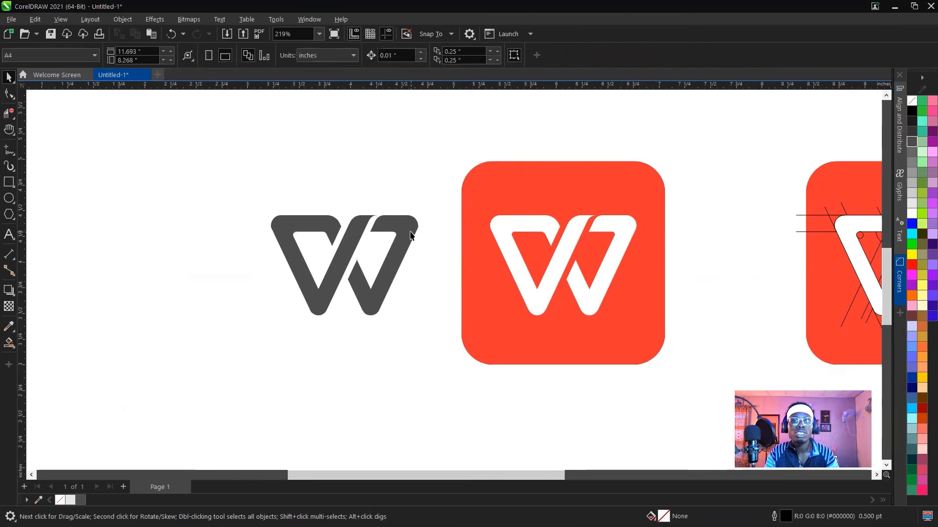
{"action": "left_click", "coordinate": [417, 183]}
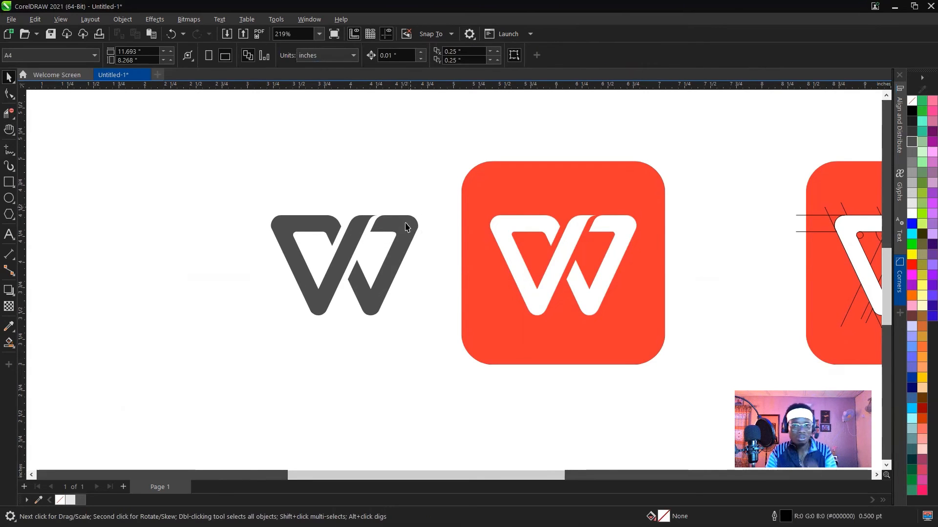
Sample the reference logo's red (R242 G52 B48) and fill the left piece of the W with it.
{"action": "left_click", "coordinate": [400, 223]}
{"action": "left_click", "coordinate": [354, 238]}
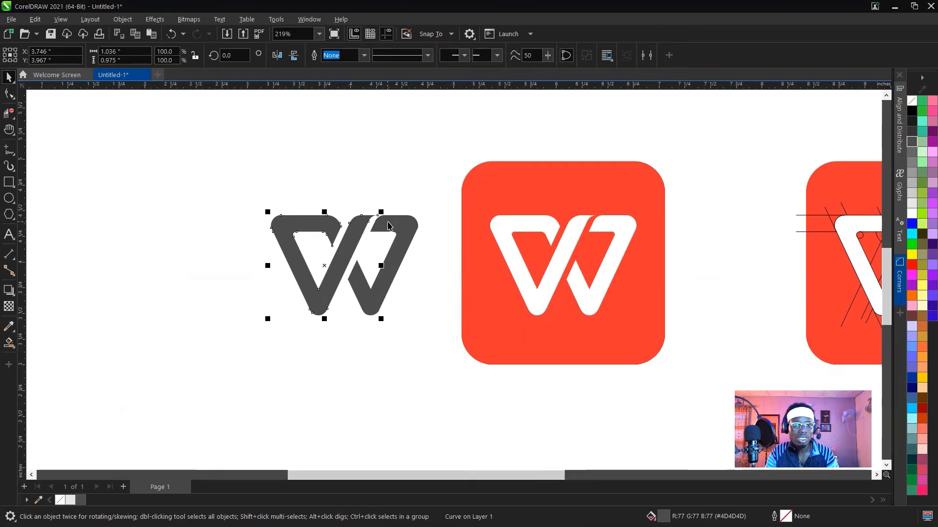
{"action": "left_click", "coordinate": [39, 499]}
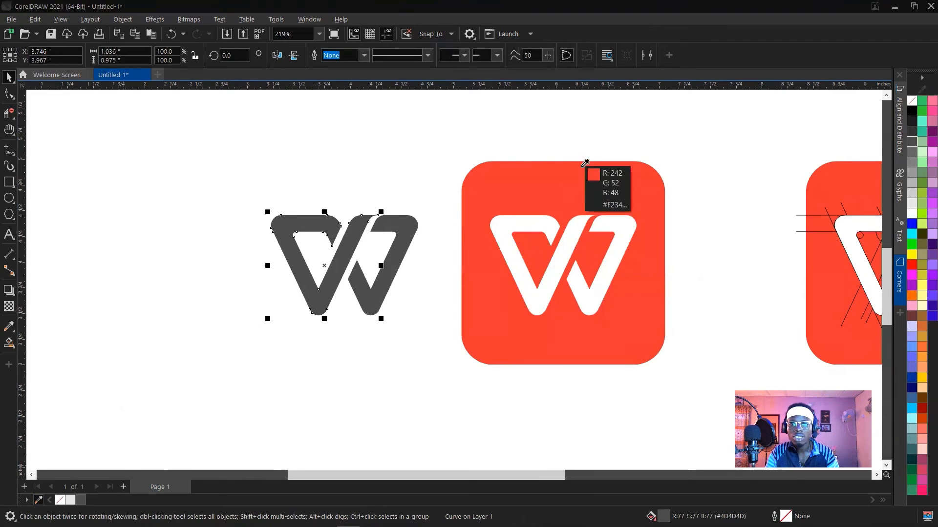
{"action": "left_click", "coordinate": [586, 166]}
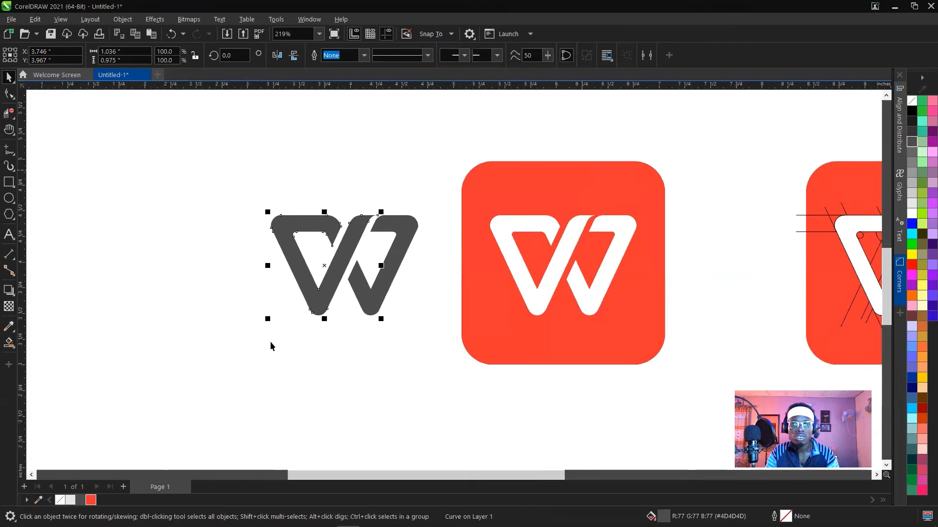
{"action": "left_click", "coordinate": [91, 500]}
Fill the remaining grey piece of the W with the same sampled red.
{"action": "left_click", "coordinate": [400, 195]}
{"action": "left_click", "coordinate": [404, 230]}
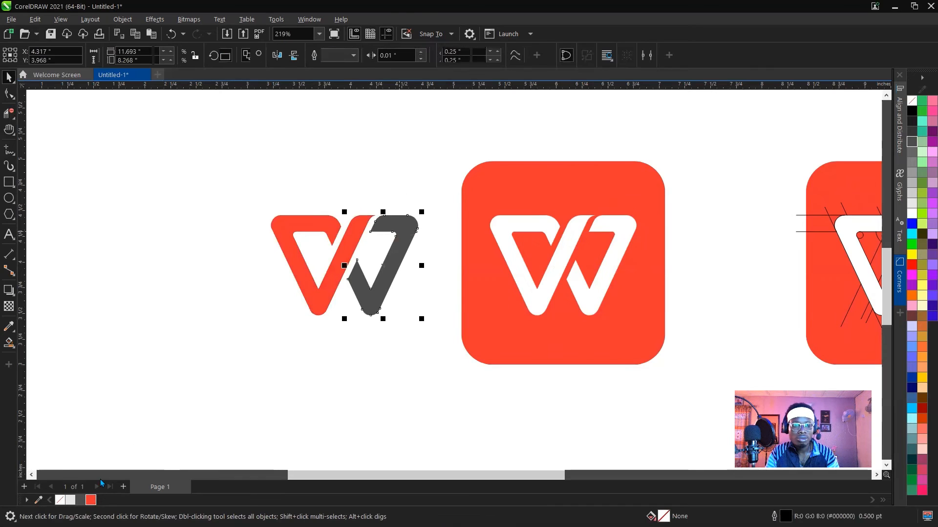
{"action": "left_click", "coordinate": [90, 500]}
{"action": "left_click", "coordinate": [371, 203]}
{"action": "scroll", "coordinate": [401, 268], "scroll_direction": "up", "scroll_amount": 3}
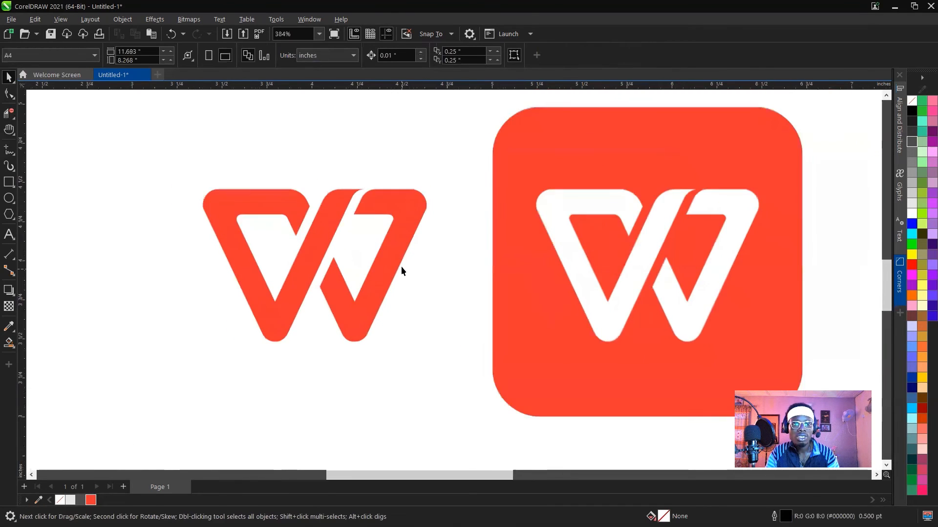
{"action": "scroll", "coordinate": [401, 267], "scroll_direction": "down", "scroll_amount": 5}
Move the logo version with the construction lines to the upper-left part of the page.
{"action": "left_click_drag", "start_coordinate": [329, 291], "coordinate": [330, 291]}
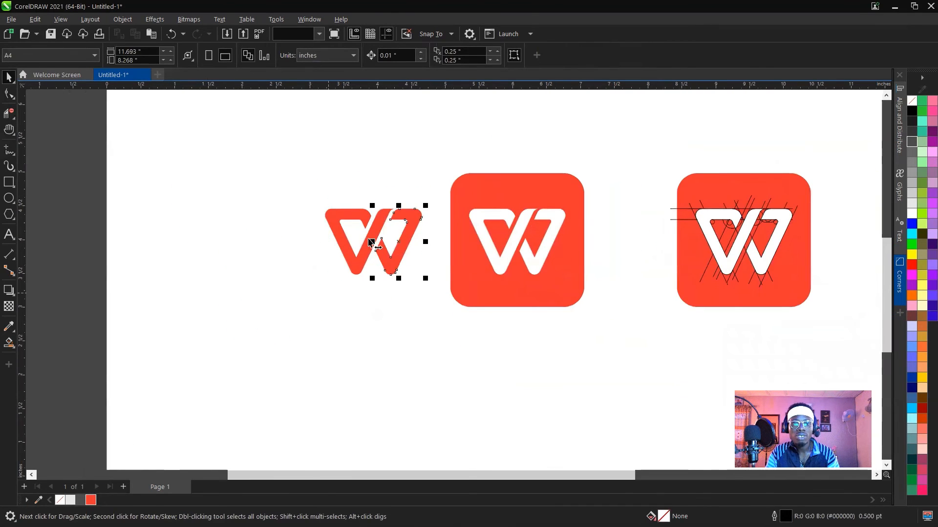
{"action": "left_click", "coordinate": [380, 226], "text": "shift"}
{"action": "scroll", "coordinate": [380, 226], "scroll_direction": "down", "scroll_amount": 3}
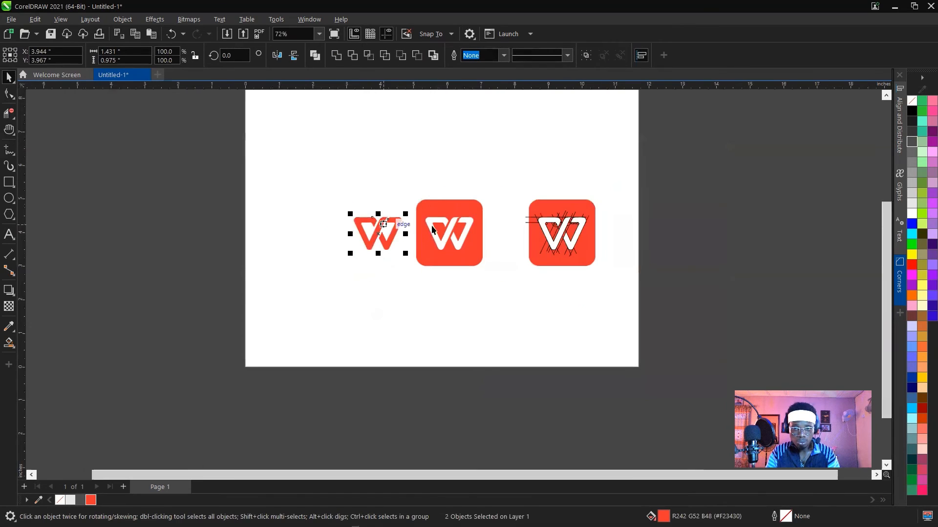
{"action": "left_click_drag", "start_coordinate": [616, 181], "coordinate": [509, 290]}
{"action": "left_click_drag", "start_coordinate": [563, 228], "coordinate": [335, 142]}
{"action": "left_click", "coordinate": [397, 245]}
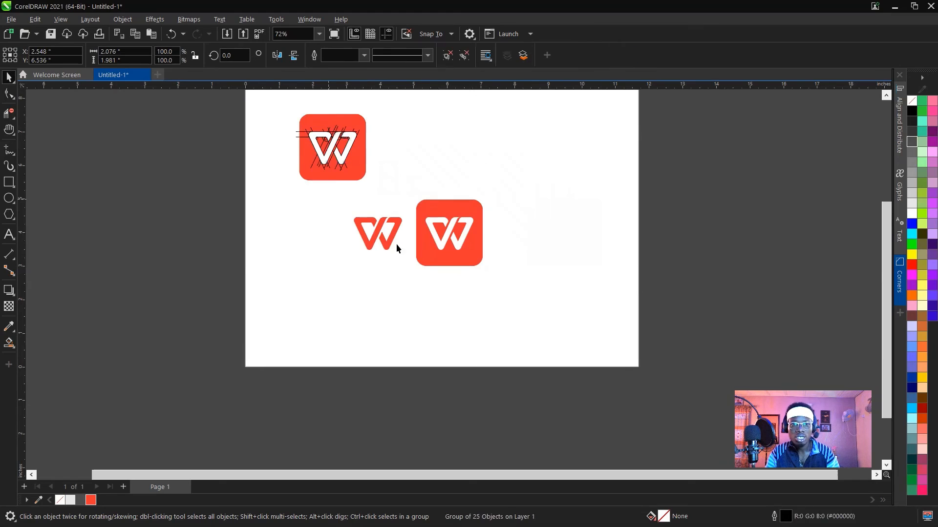
Move both pieces of the red W together lower on the page, and the reference logo image up and to the right.
{"action": "left_click", "coordinate": [379, 239]}
{"action": "left_click_drag", "start_coordinate": [379, 239], "coordinate": [356, 287]}
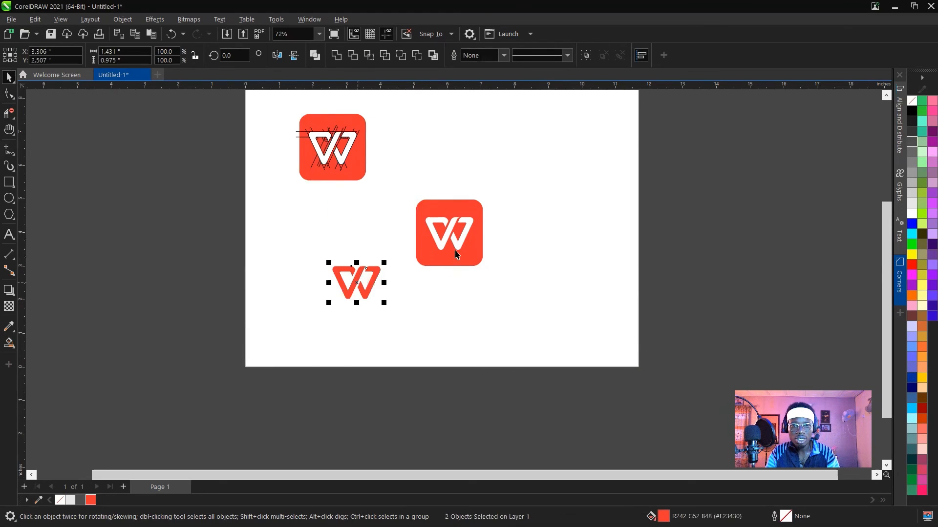
{"action": "left_click", "coordinate": [434, 260]}
{"action": "left_click_drag", "start_coordinate": [434, 259], "coordinate": [495, 220]}
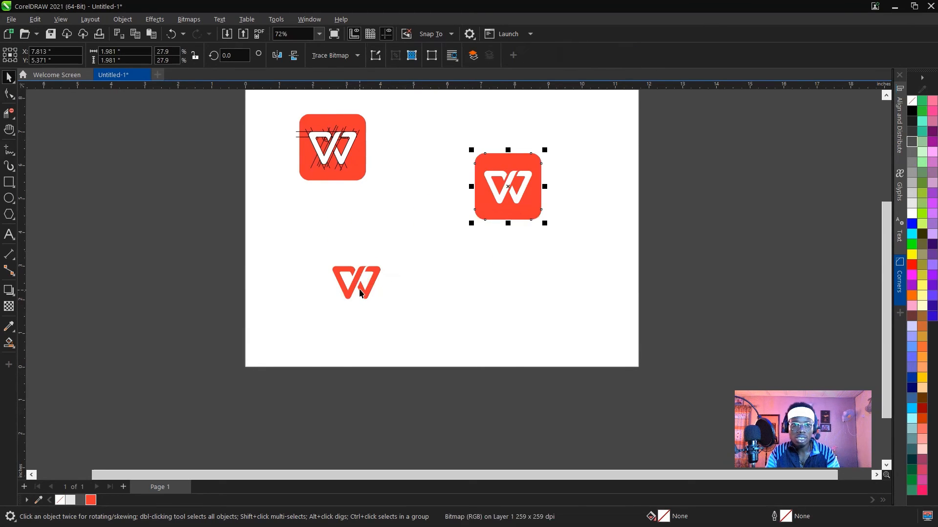
Draw a square about 1.35 inches wide beside the red W, and round all its corners to about 0.3 inches.
{"action": "left_click", "coordinate": [9, 181]}
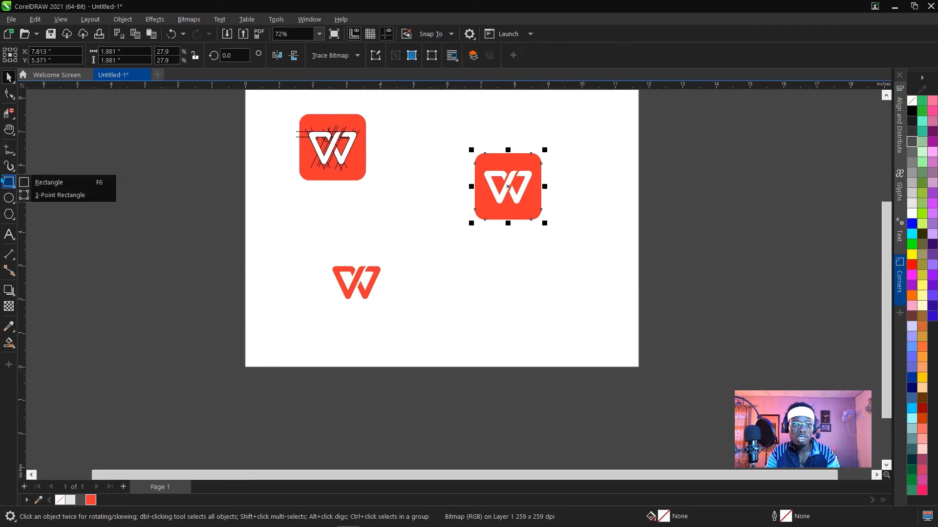
{"action": "left_click", "coordinate": [49, 181]}
{"action": "left_click_drag", "start_coordinate": [408, 265], "coordinate": [454, 310]}
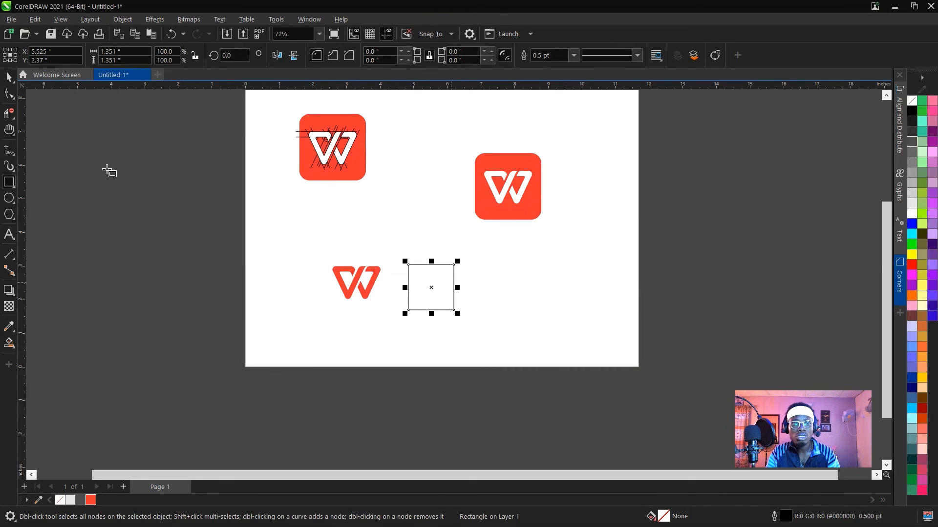
{"action": "left_click", "coordinate": [9, 93]}
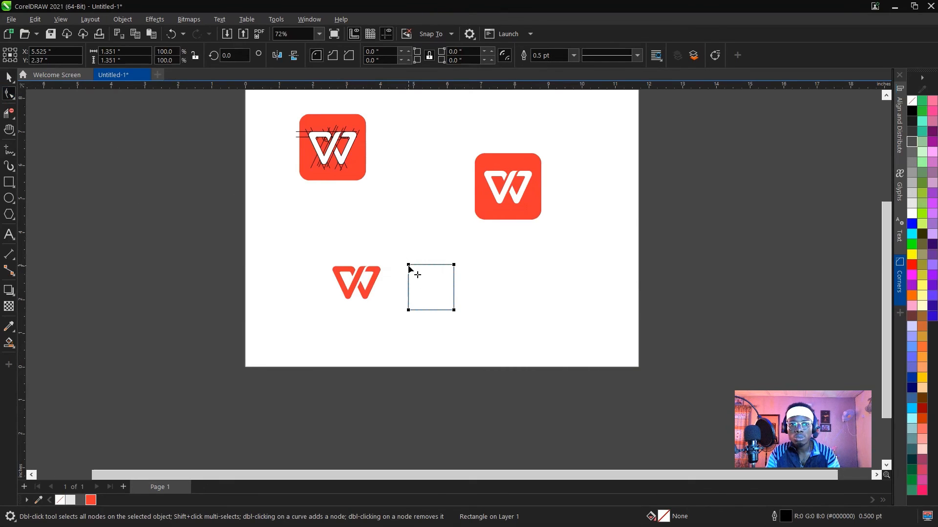
{"action": "left_click_drag", "start_coordinate": [409, 264], "coordinate": [418, 271]}
{"action": "key", "text": "space"}
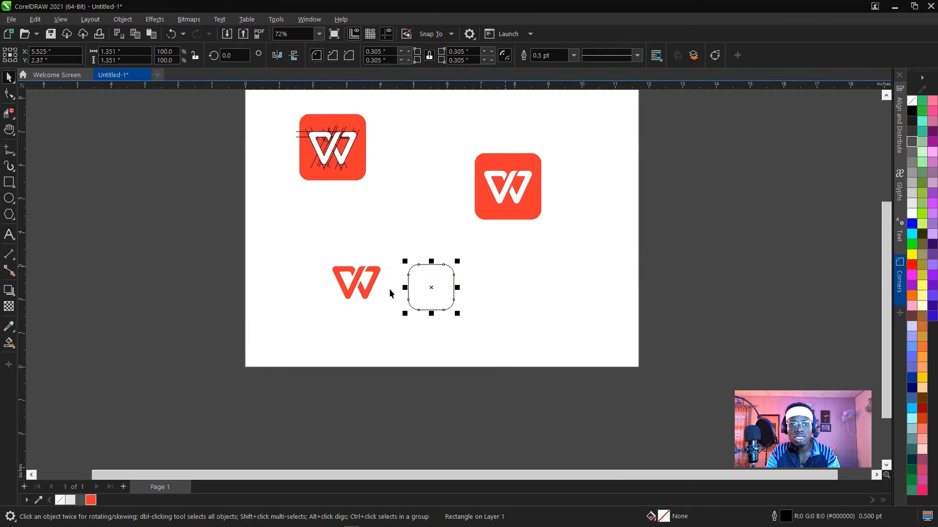
Fill the rounded square with the sampled red and remove its outline.
{"action": "left_click", "coordinate": [91, 500]}
{"action": "right_click", "coordinate": [60, 501]}
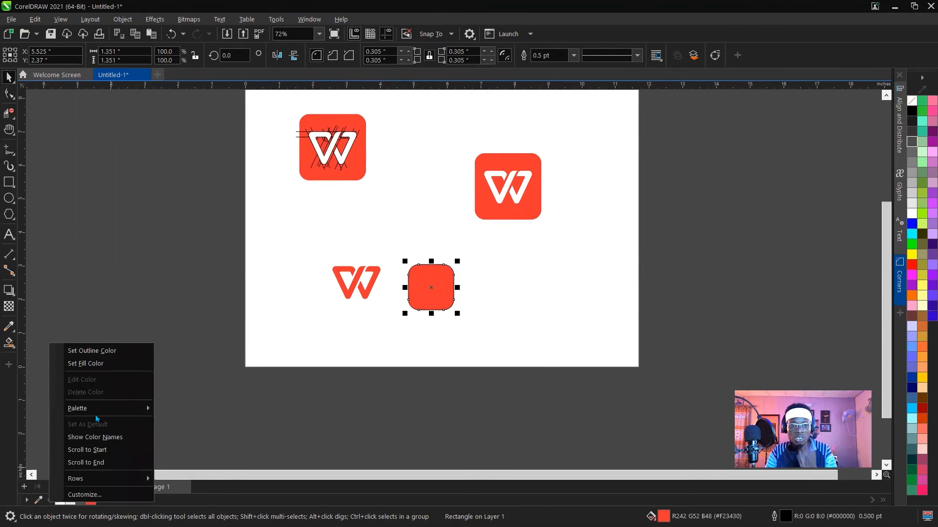
{"action": "left_click", "coordinate": [91, 351]}
Group the two pieces of the red W.
{"action": "left_click", "coordinate": [360, 285]}
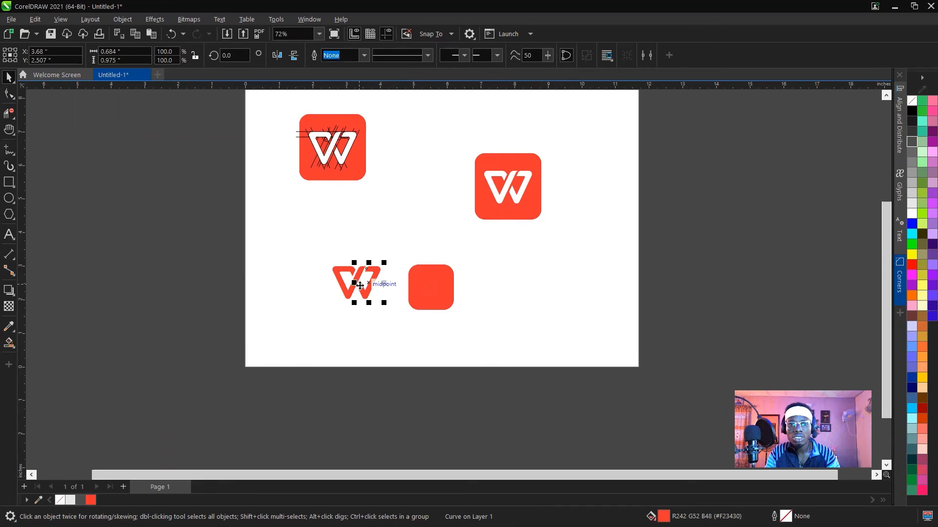
{"action": "left_click", "coordinate": [348, 287], "text": "shift"}
{"action": "key", "text": "ctrl+g"}
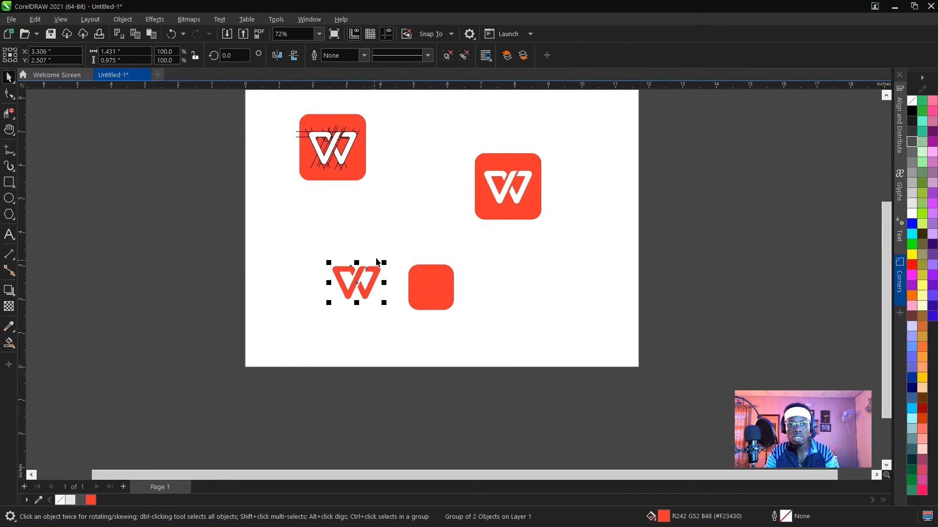
Make a copy of the W group scaled down to about 63% and fill it white.
{"action": "left_click_drag", "start_coordinate": [384, 263], "coordinate": [367, 275]}
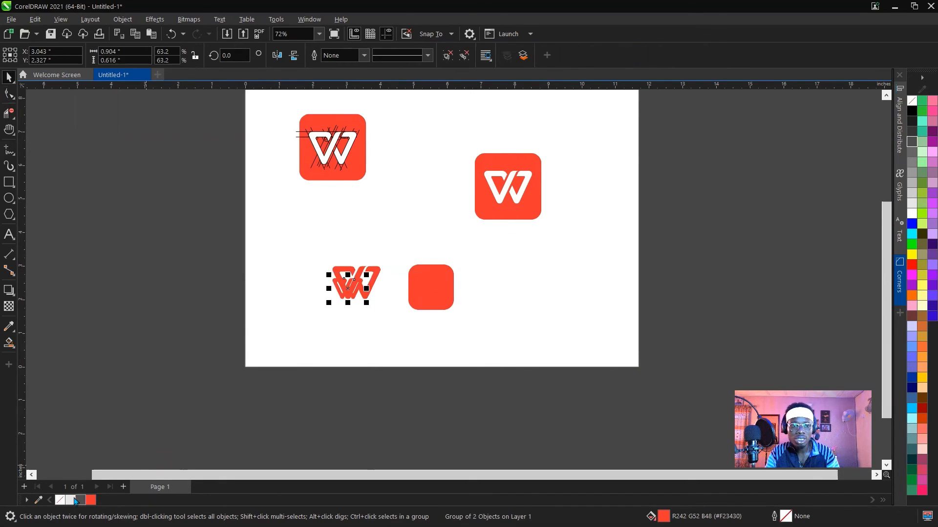
{"action": "left_click", "coordinate": [73, 500]}
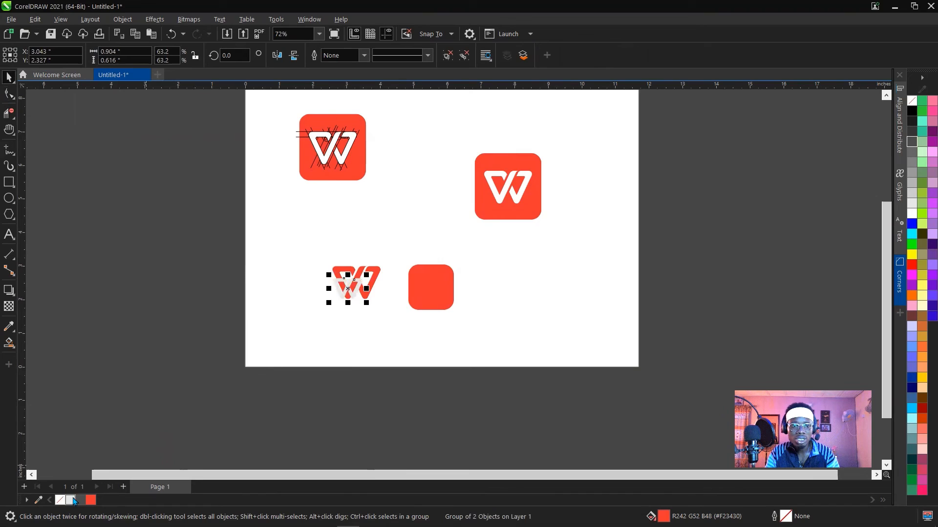
{"action": "left_click", "coordinate": [911, 213]}
Place the white W on the red rounded square and centre it there horizontally and vertically.
{"action": "left_click_drag", "start_coordinate": [343, 289], "coordinate": [434, 290]}
{"action": "scroll", "coordinate": [454, 286], "scroll_direction": "up", "scroll_amount": 4}
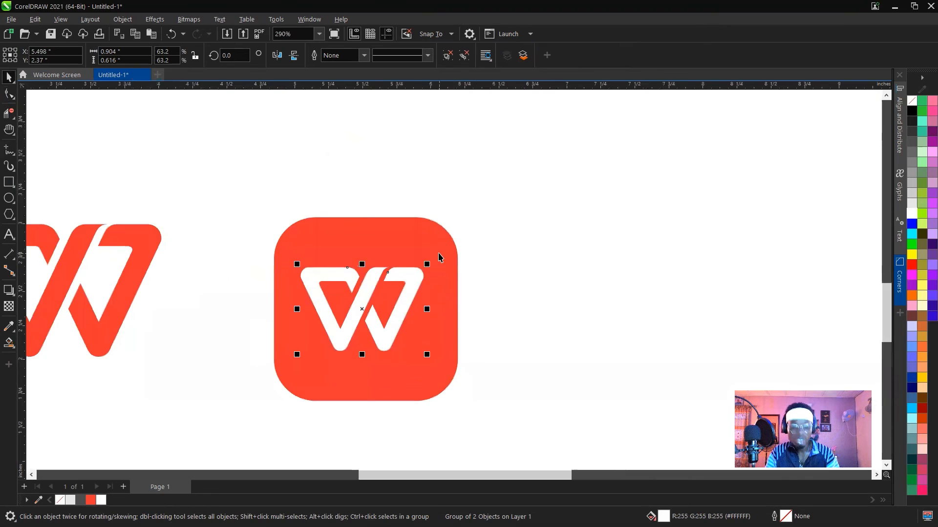
{"action": "left_click", "coordinate": [440, 253], "text": "shift"}
{"action": "key", "text": "c"}
{"action": "left_click", "coordinate": [496, 266]}
Try moving the white W and the red rounded square apart from each other, undoing each trial move.
{"action": "left_click", "coordinate": [425, 280]}
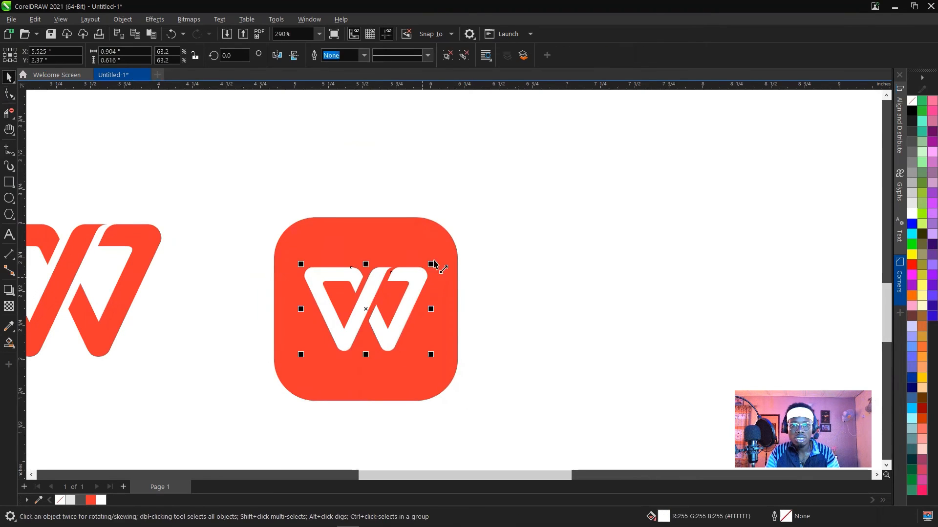
{"action": "scroll", "coordinate": [408, 250], "scroll_direction": "up", "scroll_amount": 1}
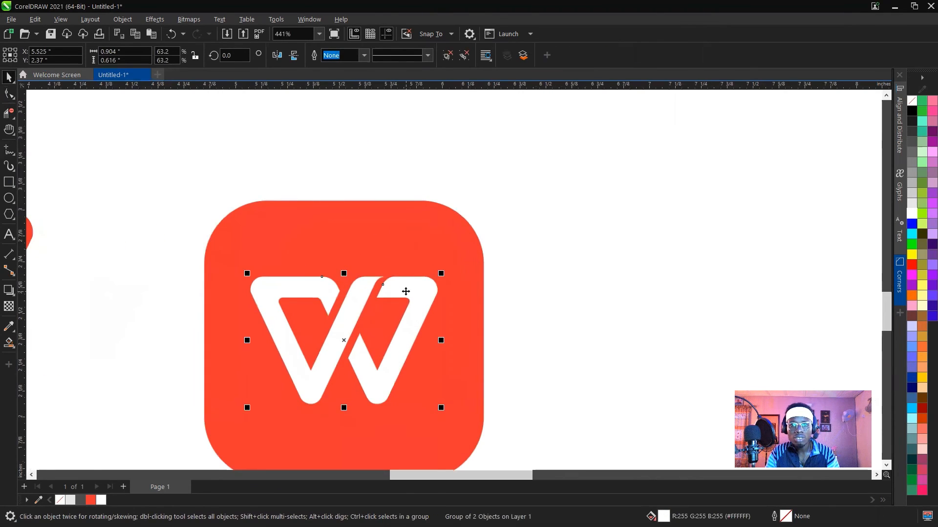
{"action": "left_click_drag", "start_coordinate": [406, 291], "coordinate": [488, 284]}
{"action": "key", "text": "ctrl+z"}
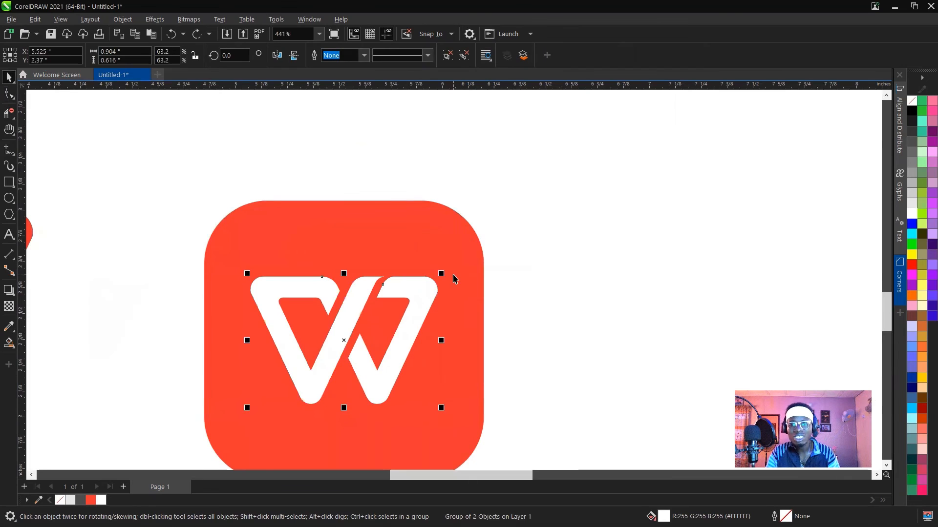
{"action": "left_click", "coordinate": [417, 229]}
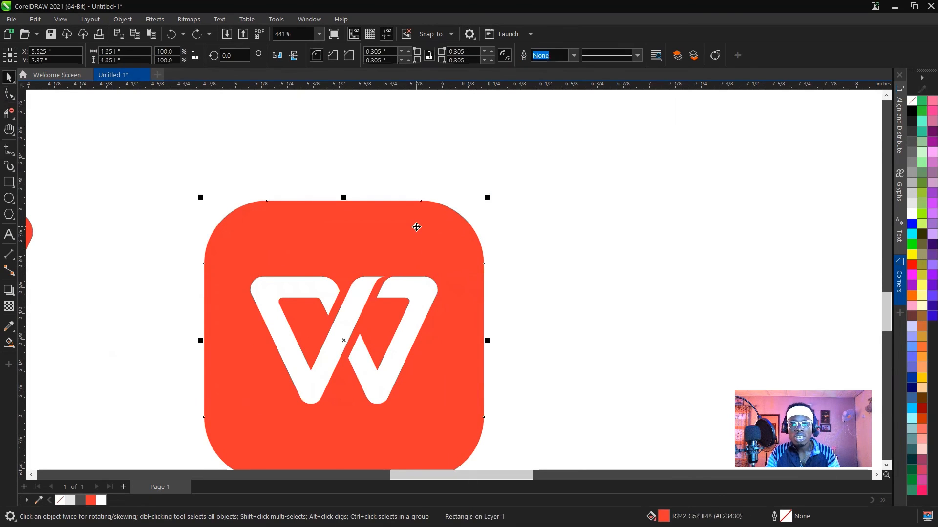
{"action": "left_click_drag", "start_coordinate": [417, 227], "coordinate": [477, 184]}
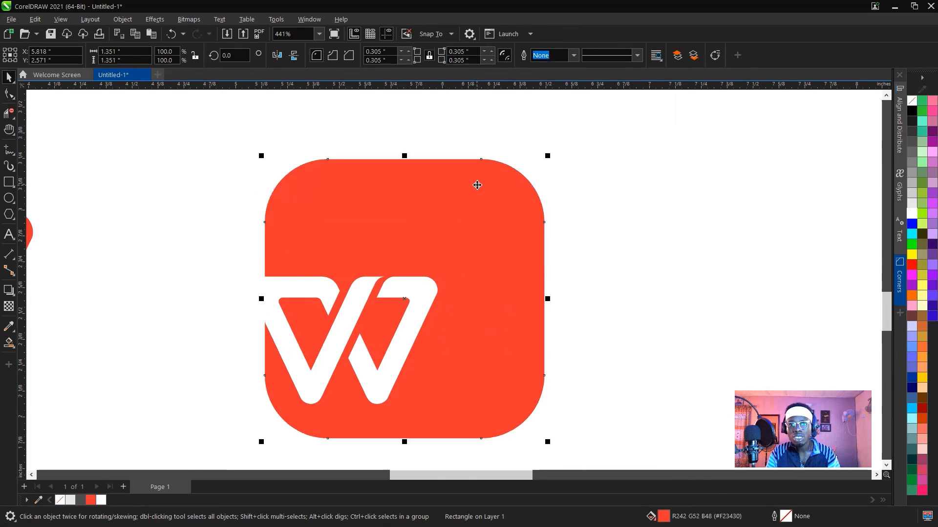
{"action": "key", "text": "ctrl+z"}
{"action": "left_click_drag", "start_coordinate": [415, 228], "coordinate": [497, 172]}
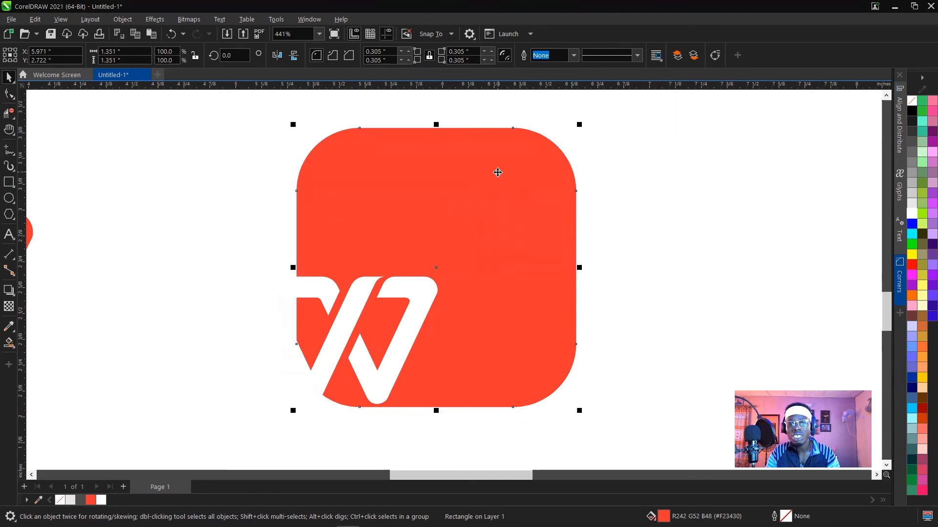
{"action": "key", "text": "ctrl+z"}
Join the white W and the red rounded square into a single red curve with the W cut out of it.
{"action": "scroll", "coordinate": [564, 217], "scroll_direction": "down", "scroll_amount": 1}
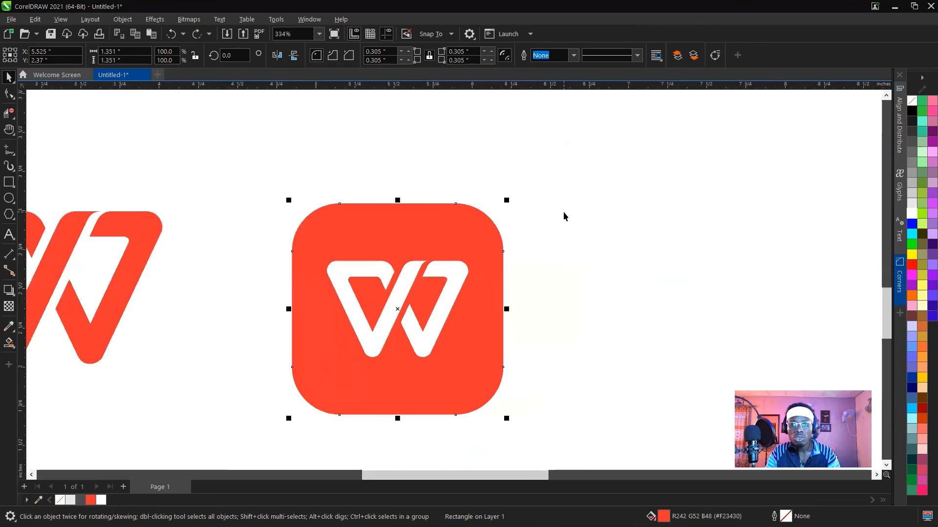
{"action": "scroll", "coordinate": [508, 386], "scroll_direction": "down", "scroll_amount": 1}
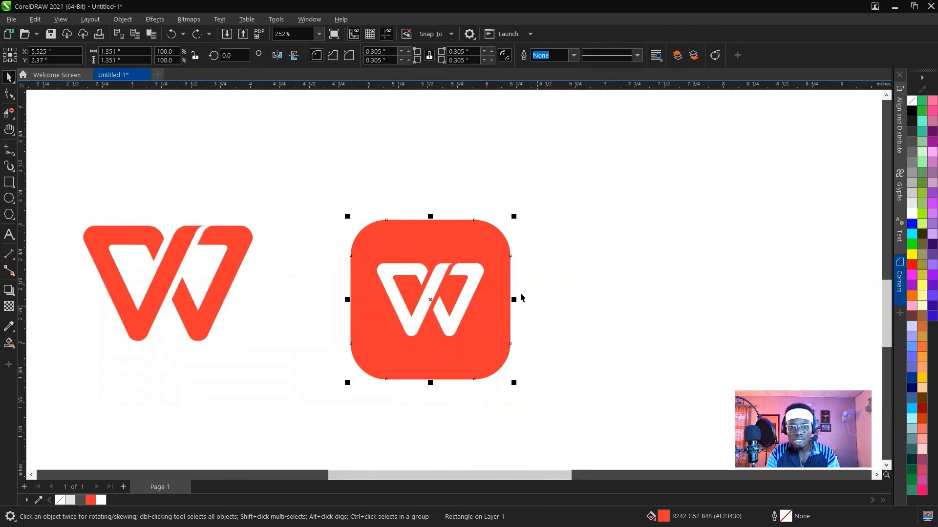
{"action": "left_click", "coordinate": [520, 297]}
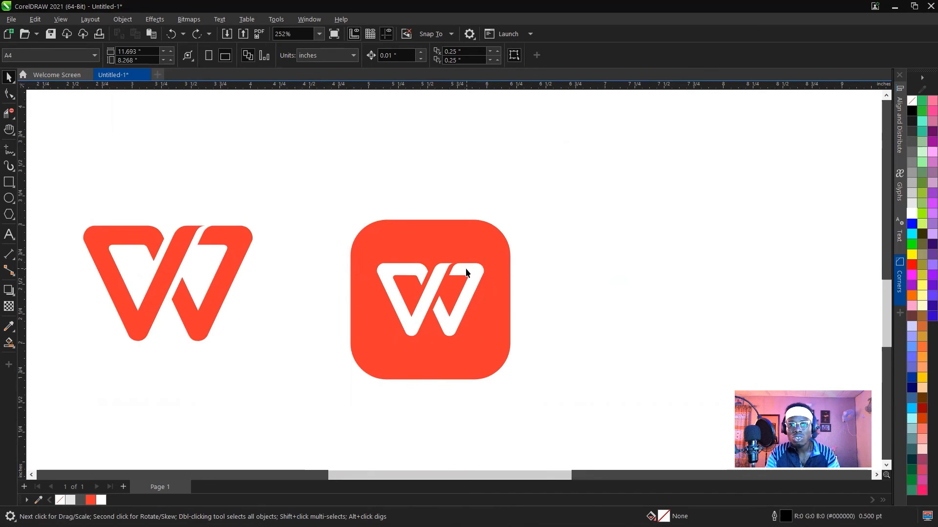
{"action": "left_click", "coordinate": [466, 271]}
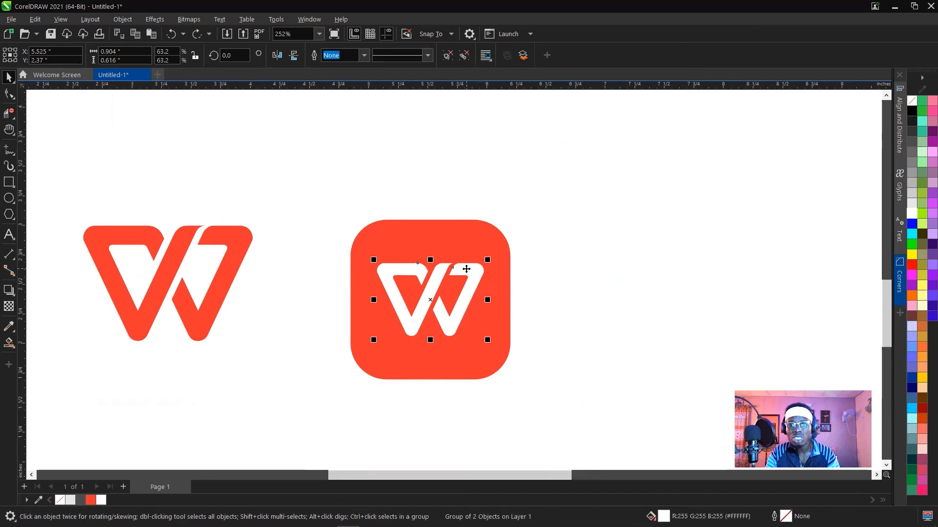
{"action": "left_click", "coordinate": [470, 243], "text": "shift"}
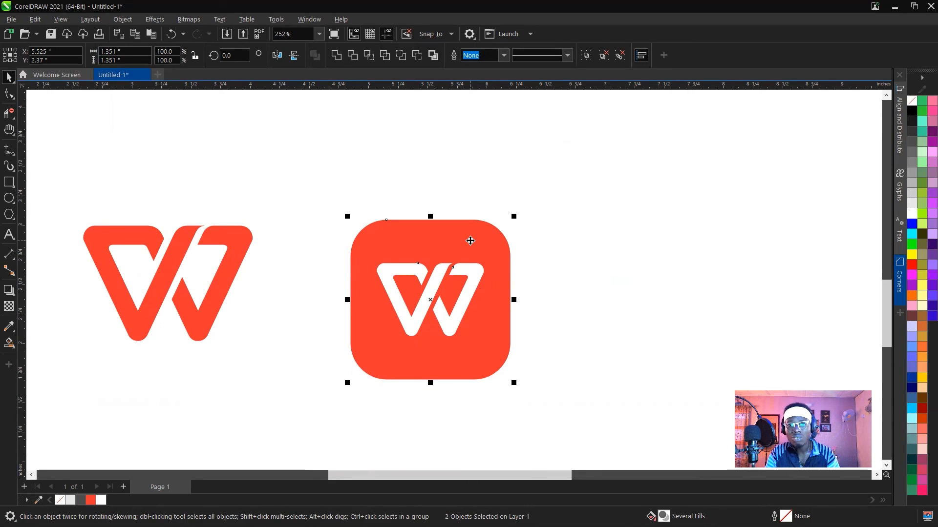
{"action": "left_click", "coordinate": [605, 197]}
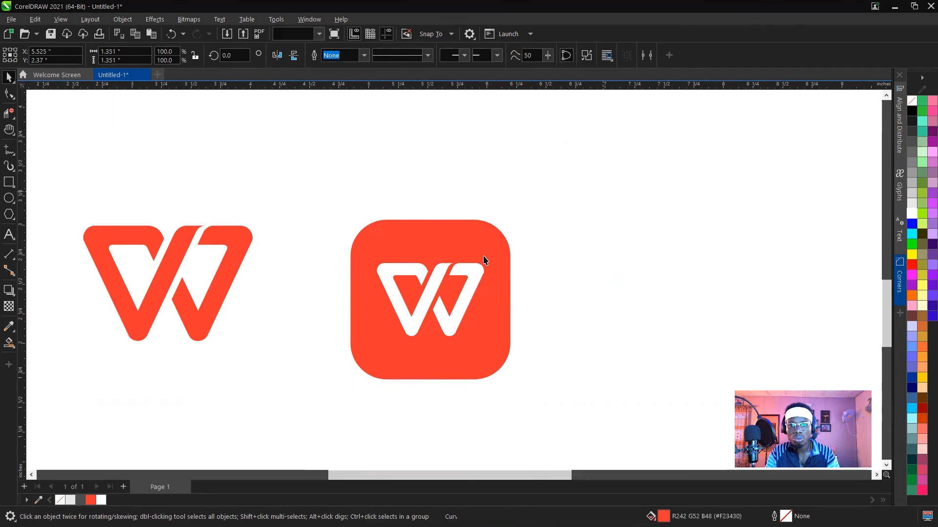
Move the leftover white W off the icon, remove it, and shift the red cut-out icon further to the right.
{"action": "left_click_drag", "start_coordinate": [533, 251], "coordinate": [653, 212]}
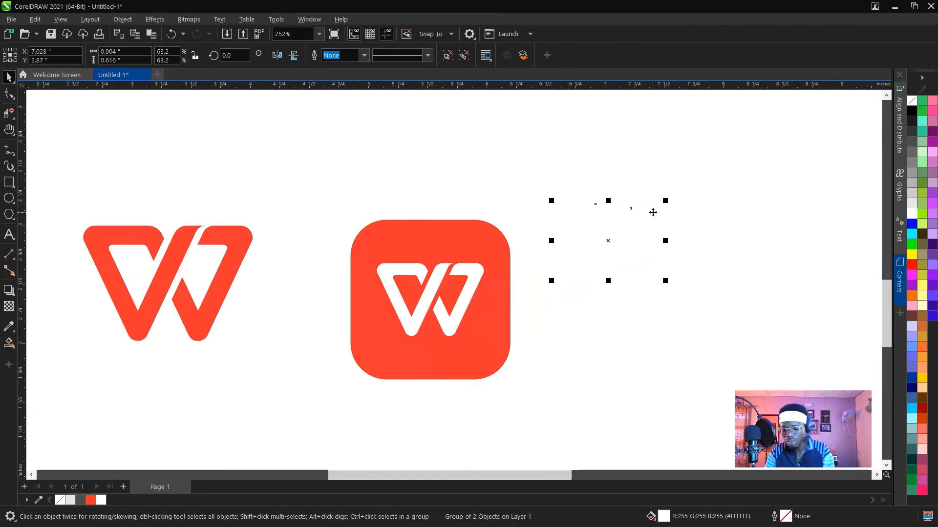
{"action": "left_click", "coordinate": [638, 228]}
{"action": "left_click_drag", "start_coordinate": [456, 252], "coordinate": [607, 175]}
{"action": "left_click_drag", "start_coordinate": [532, 197], "coordinate": [463, 235]}
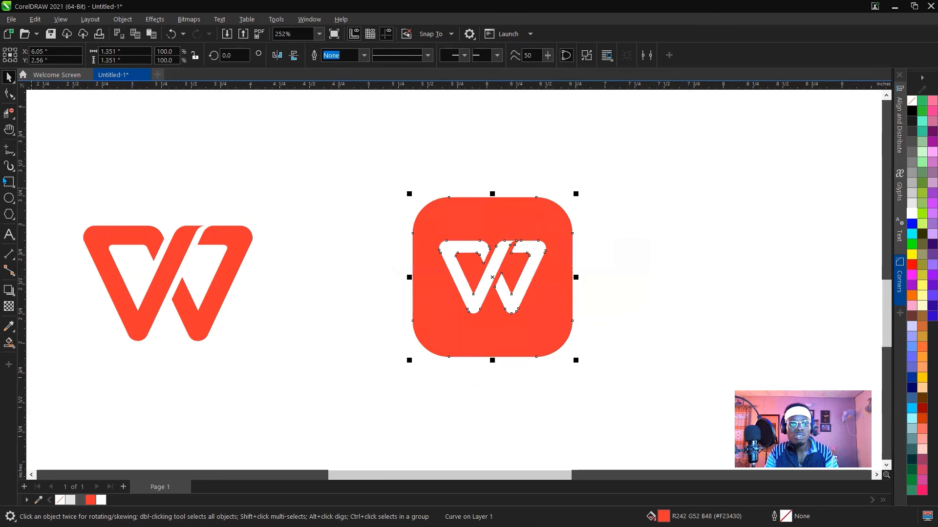
Place a black square about 2.68 inches wide, without outline, behind the red icon as a test backdrop.
{"action": "key", "text": "F6"}
{"action": "left_click_drag", "start_coordinate": [327, 158], "coordinate": [644, 399]}
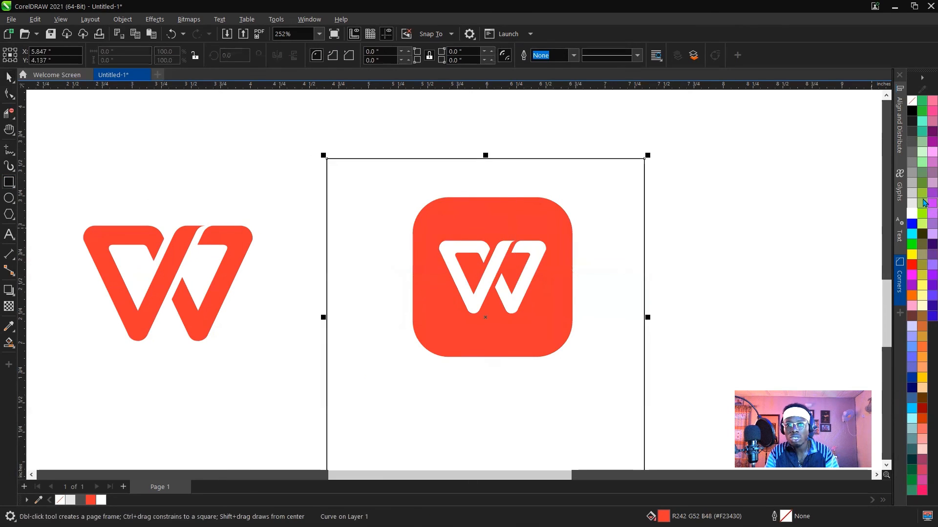
{"action": "left_click", "coordinate": [911, 111]}
{"action": "left_click", "coordinate": [911, 101]}
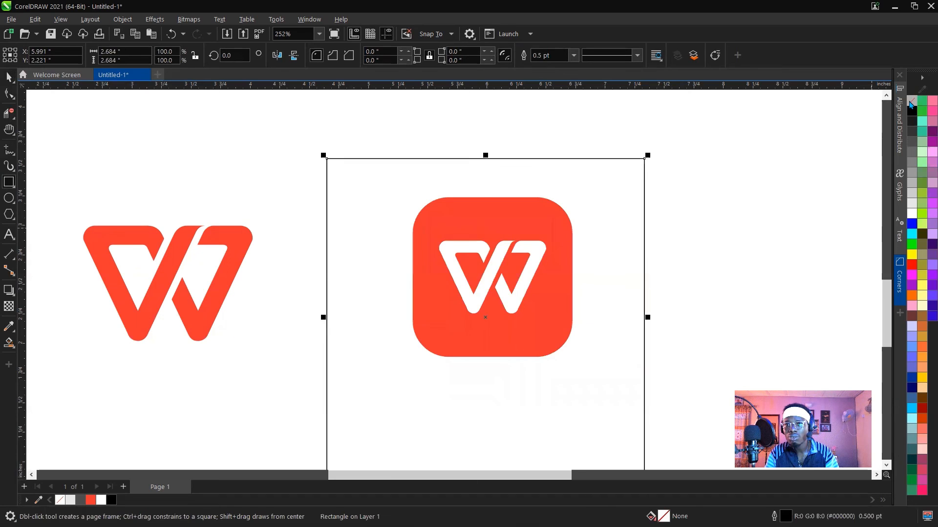
{"action": "left_click", "coordinate": [911, 111]}
{"action": "right_click", "coordinate": [910, 101]}
{"action": "left_click", "coordinate": [889, 108]}
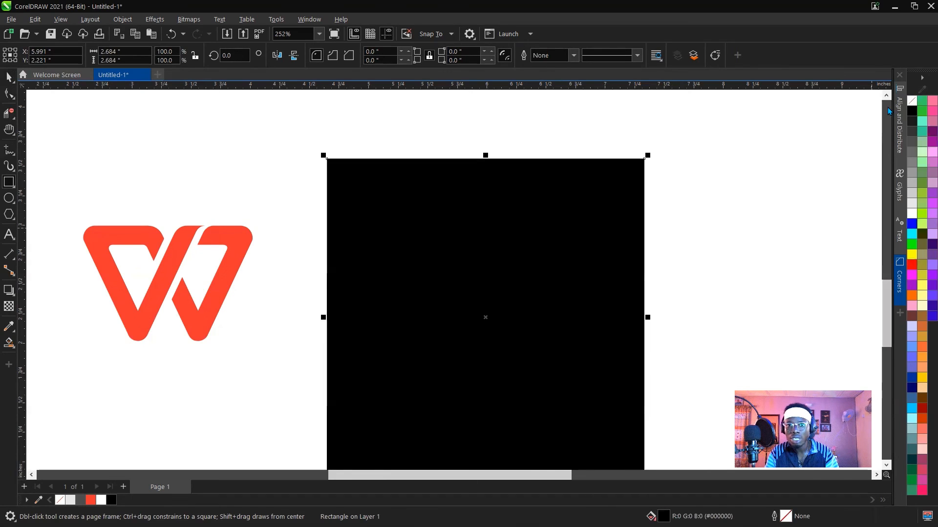
{"action": "key", "text": "shift+Page_Down"}
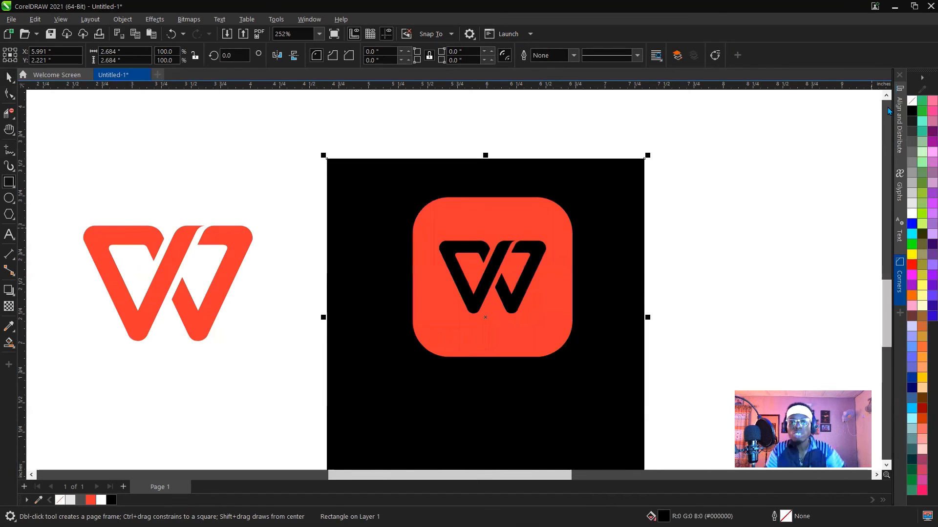
Move the icon closer to the backdrop's centre and recolour the backdrop blue, then pale green (#99CC99).
{"action": "key", "text": "space"}
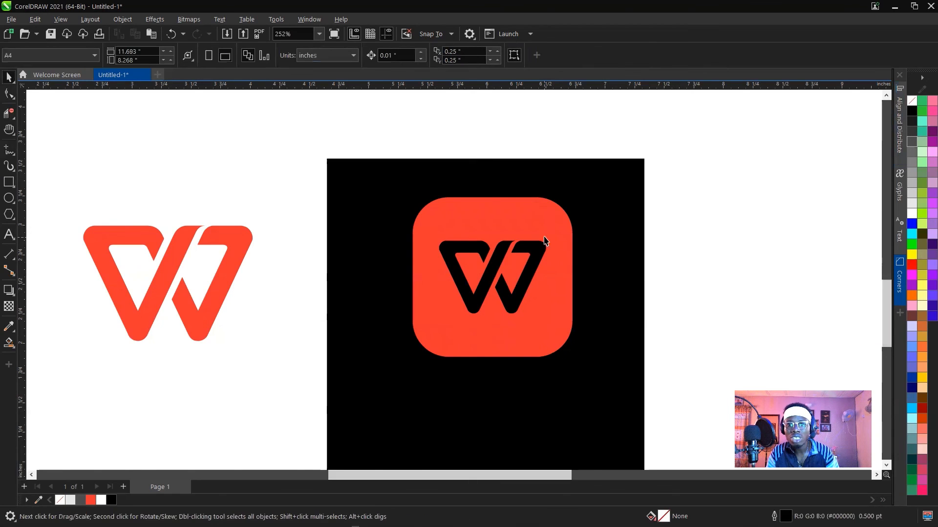
{"action": "left_click", "coordinate": [544, 223]}
{"action": "left_click_drag", "start_coordinate": [544, 223], "coordinate": [525, 246]}
{"action": "left_click", "coordinate": [611, 212]}
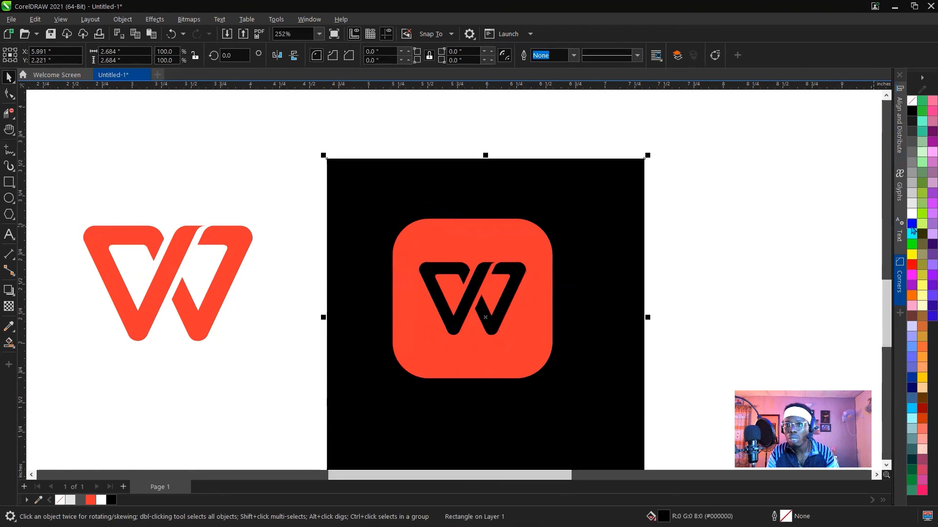
{"action": "left_click", "coordinate": [911, 225]}
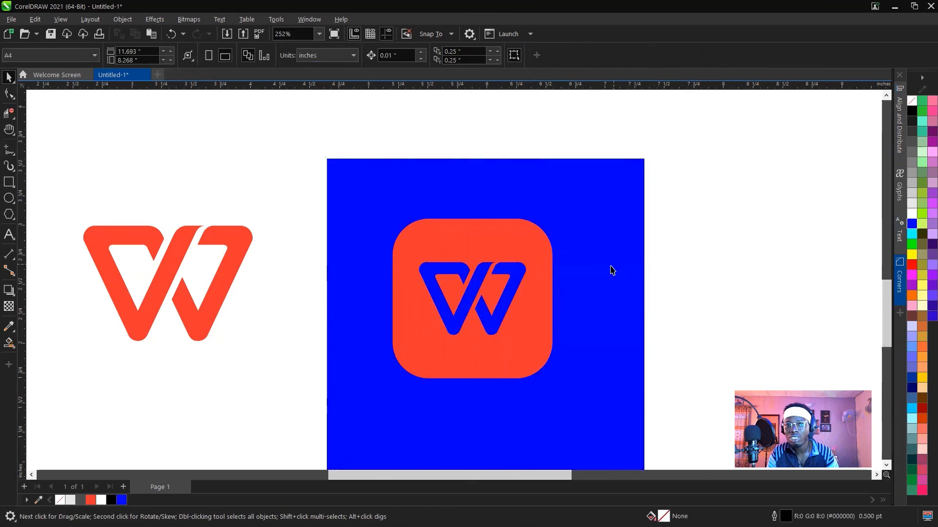
{"action": "left_click", "coordinate": [922, 142]}
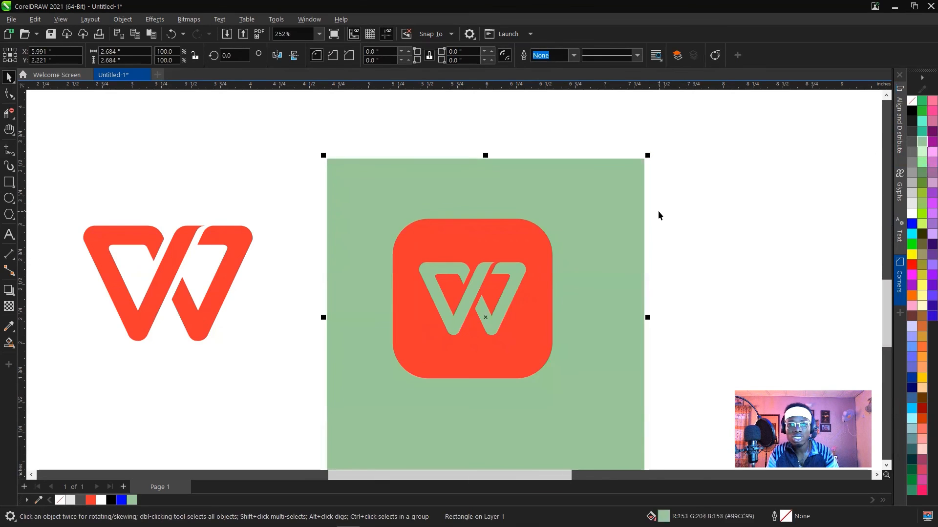
Try a turquoise fill on the icon, undo it, and fill the backdrop square with green #33CC33 instead.
{"action": "key", "text": "Escape"}
{"action": "left_click", "coordinate": [527, 264]}
{"action": "left_click", "coordinate": [922, 121]}
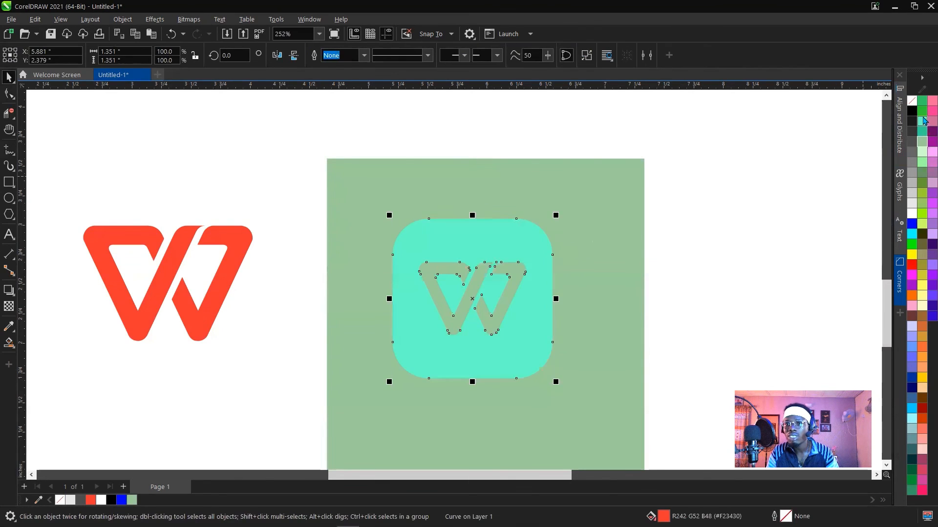
{"action": "key", "text": "ctrl+z"}
{"action": "left_click", "coordinate": [613, 223]}
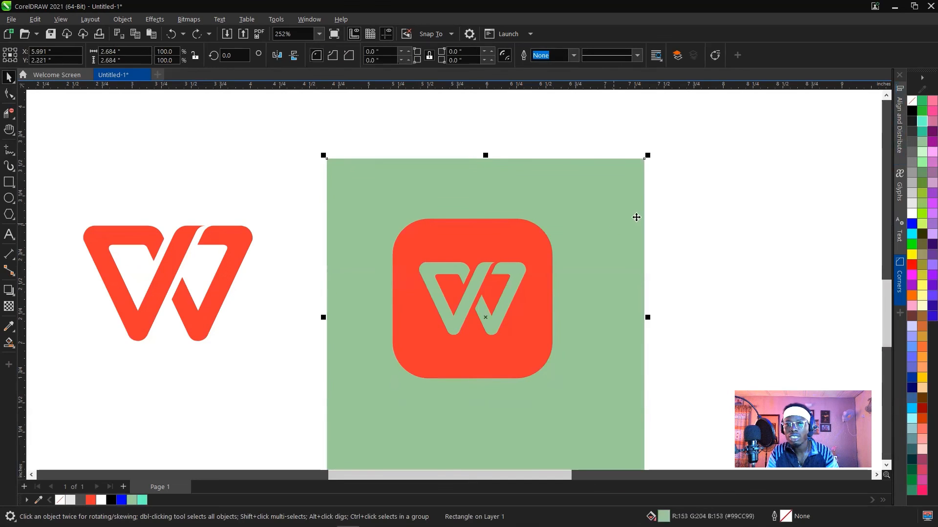
{"action": "left_click", "coordinate": [921, 115]}
{"action": "key", "text": "Escape"}
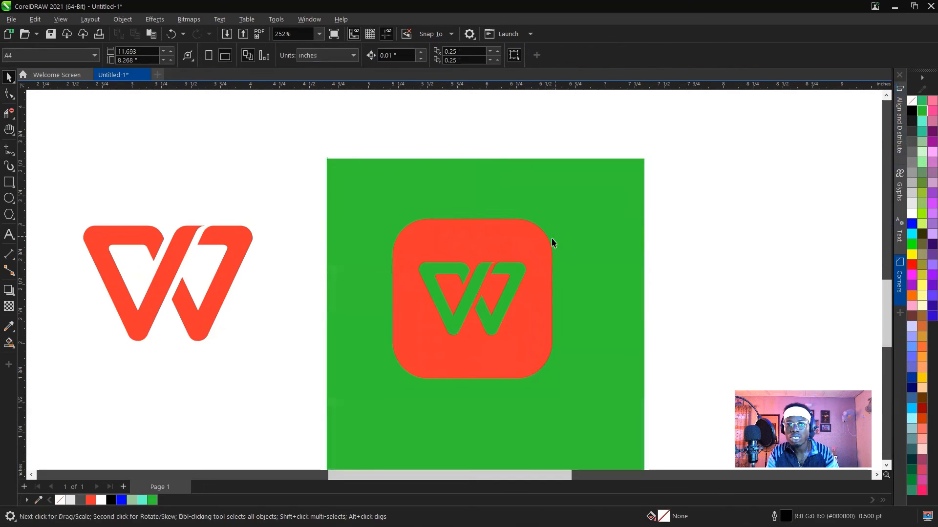
Delete the green backdrop square from behind the icon.
{"action": "left_click", "coordinate": [531, 245]}
{"action": "left_click", "coordinate": [610, 213]}
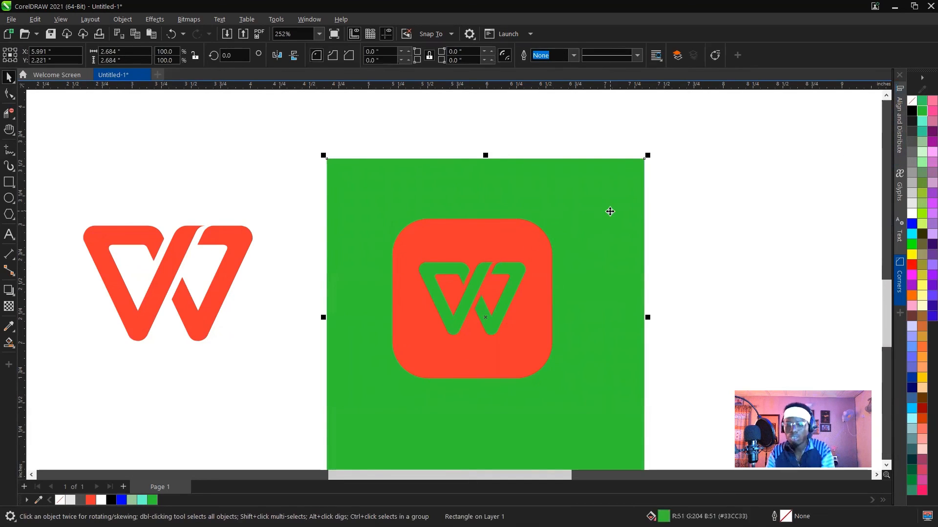
{"action": "key", "text": "Delete"}
Scale the red icon down to about 63%, roughly 0.86 inches wide, and move it up and to the left.
{"action": "left_click", "coordinate": [522, 231]}
{"action": "left_click_drag", "start_coordinate": [555, 215], "coordinate": [564, 245]}
{"action": "left_click_drag", "start_coordinate": [482, 267], "coordinate": [426, 225]}
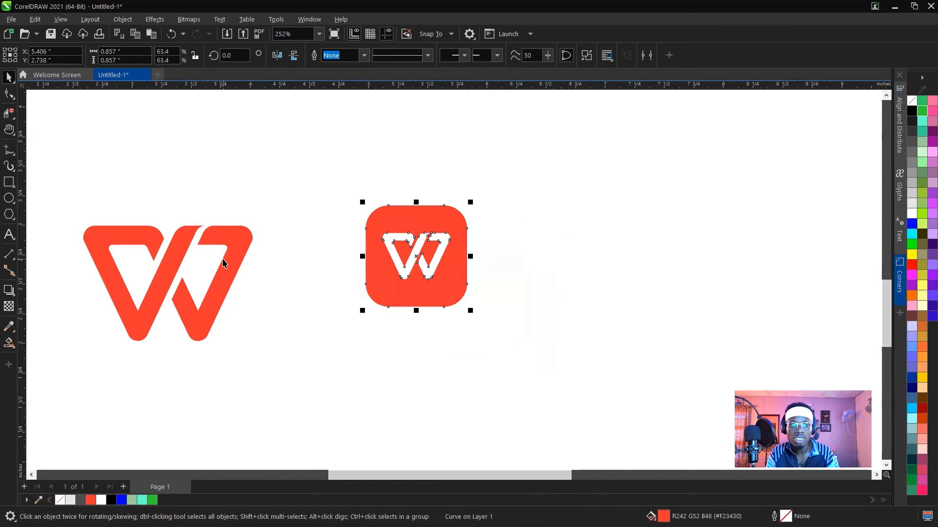
Scale the large red W down to about the icon's width and place it beside the icon on its right.
{"action": "left_click", "coordinate": [226, 258]}
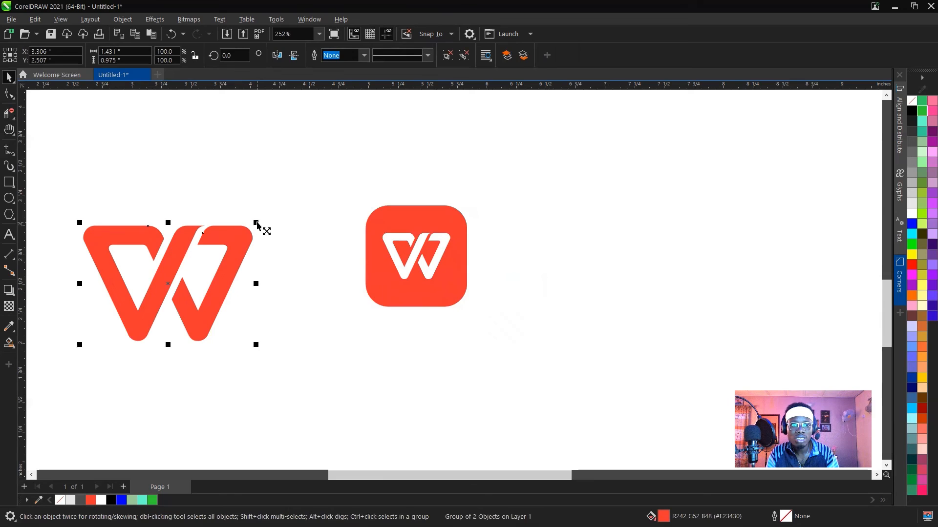
{"action": "left_click_drag", "start_coordinate": [255, 223], "coordinate": [220, 247]}
{"action": "left_click_drag", "start_coordinate": [169, 289], "coordinate": [532, 260]}
{"action": "left_click", "coordinate": [341, 171]}
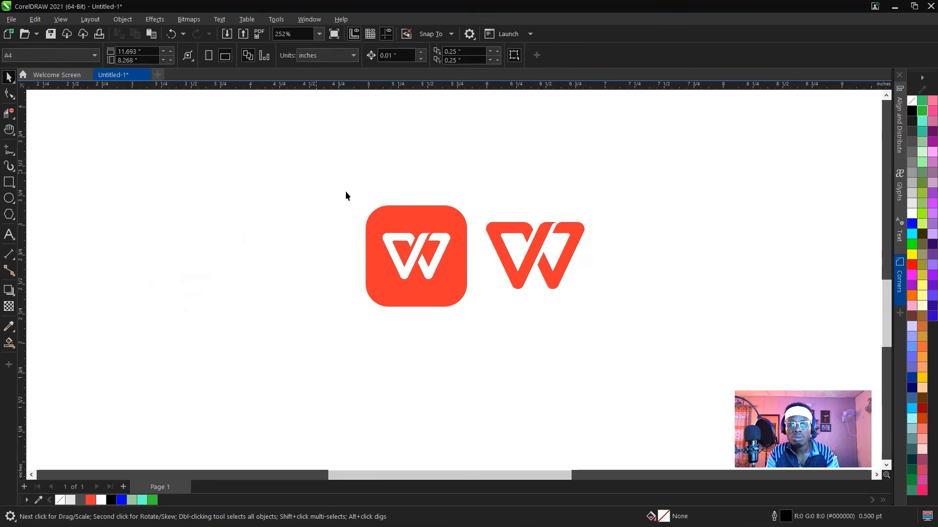
Select the icon and the red W together and examine both in a full-screen preview.
{"action": "left_click_drag", "start_coordinate": [316, 173], "coordinate": [674, 360]}
{"action": "left_click", "coordinate": [319, 34]}
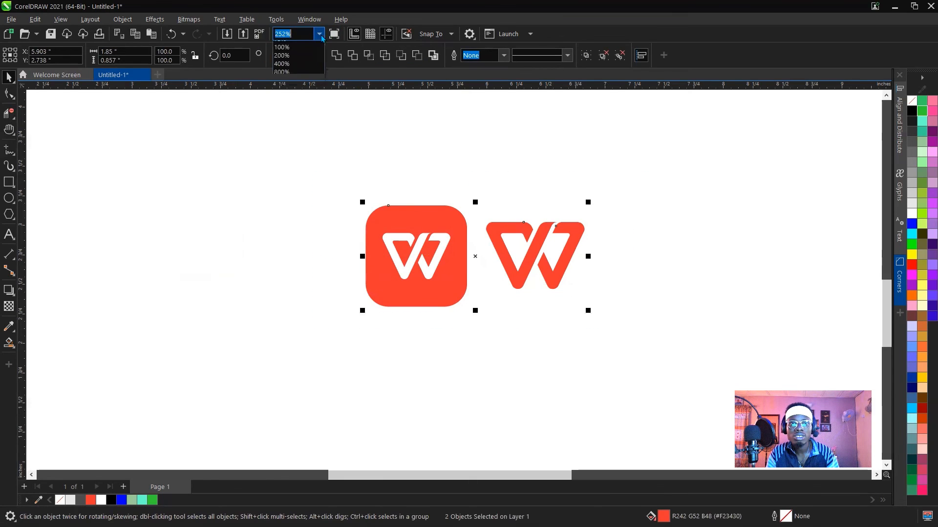
{"action": "left_click", "coordinate": [334, 34]}
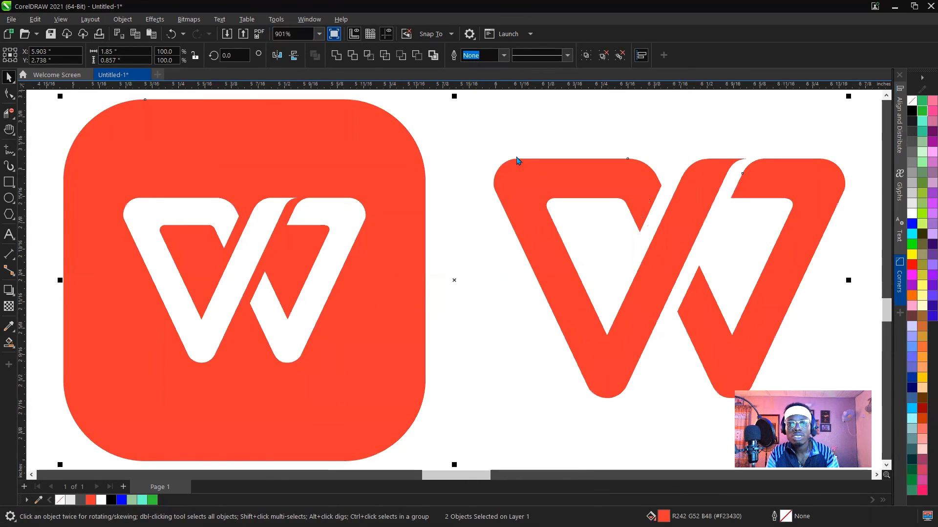
{"action": "key", "text": "F9"}
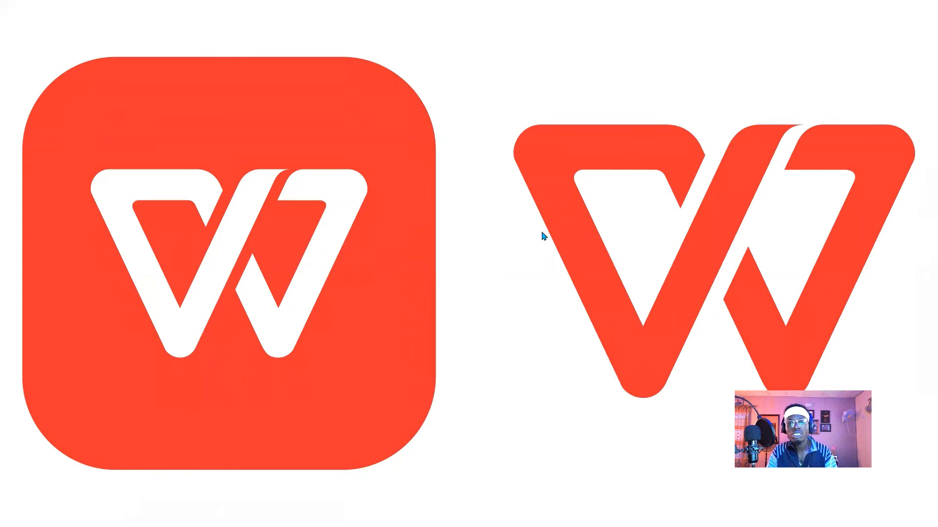